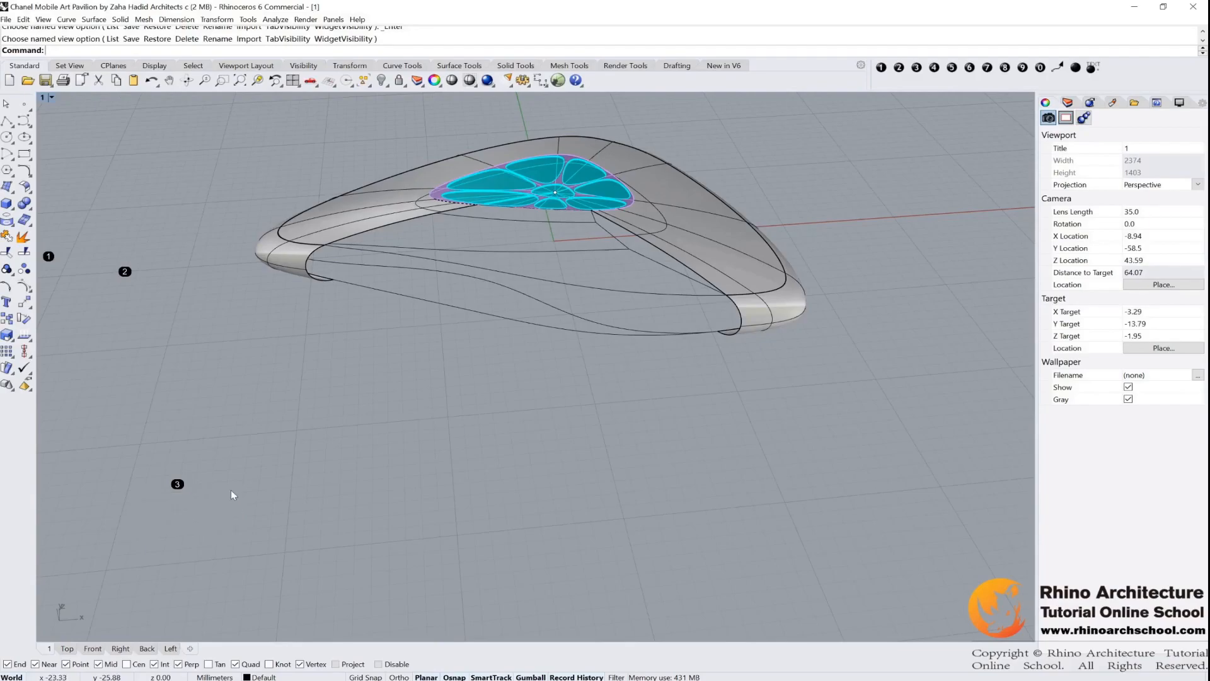
# Delete the three numbered text dots beside the pavilion model
pyautogui.moveTo(48, 225); pyautogui.dragTo(48, 225)
pyautogui.press('Delete')
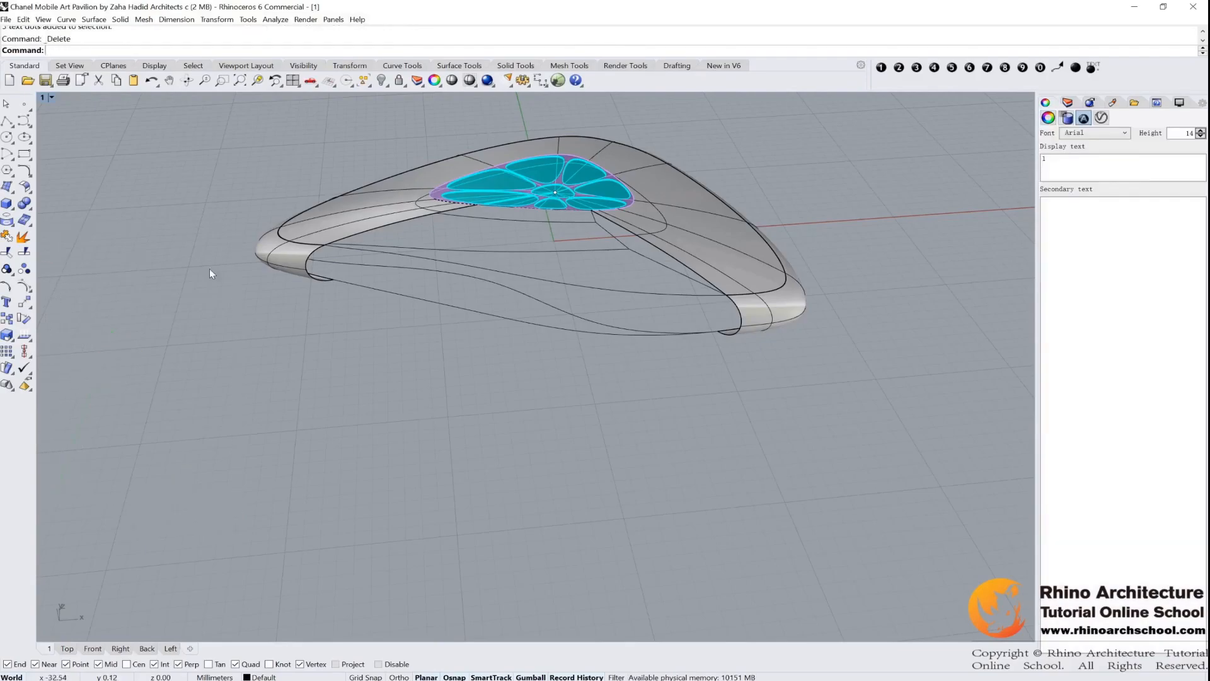
# In the maximized Top view, rebuild the straight curve at the lower end of the opening's right side with 4 points and degree 3
pyautogui.click(652, 262)
pyautogui.scroll(5, 627, 239)
pyautogui.keyDown('shift'); pyautogui.click(597, 225); pyautogui.keyUp('shift')
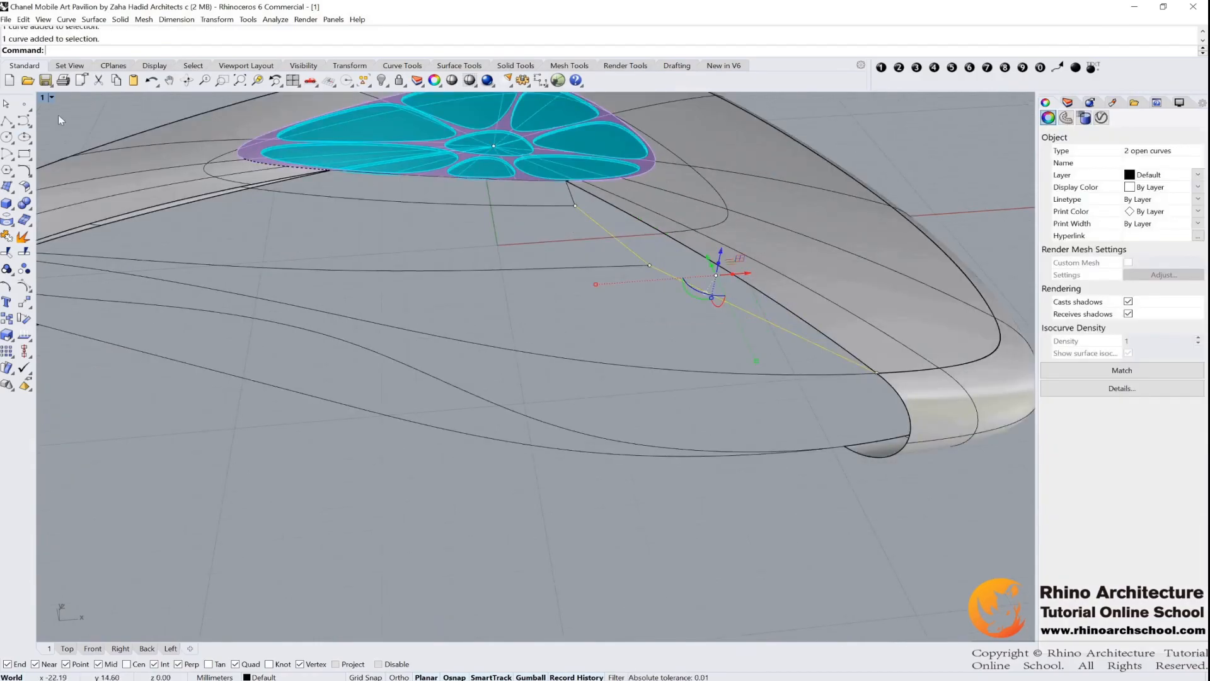
pyautogui.doubleClick(44, 97)
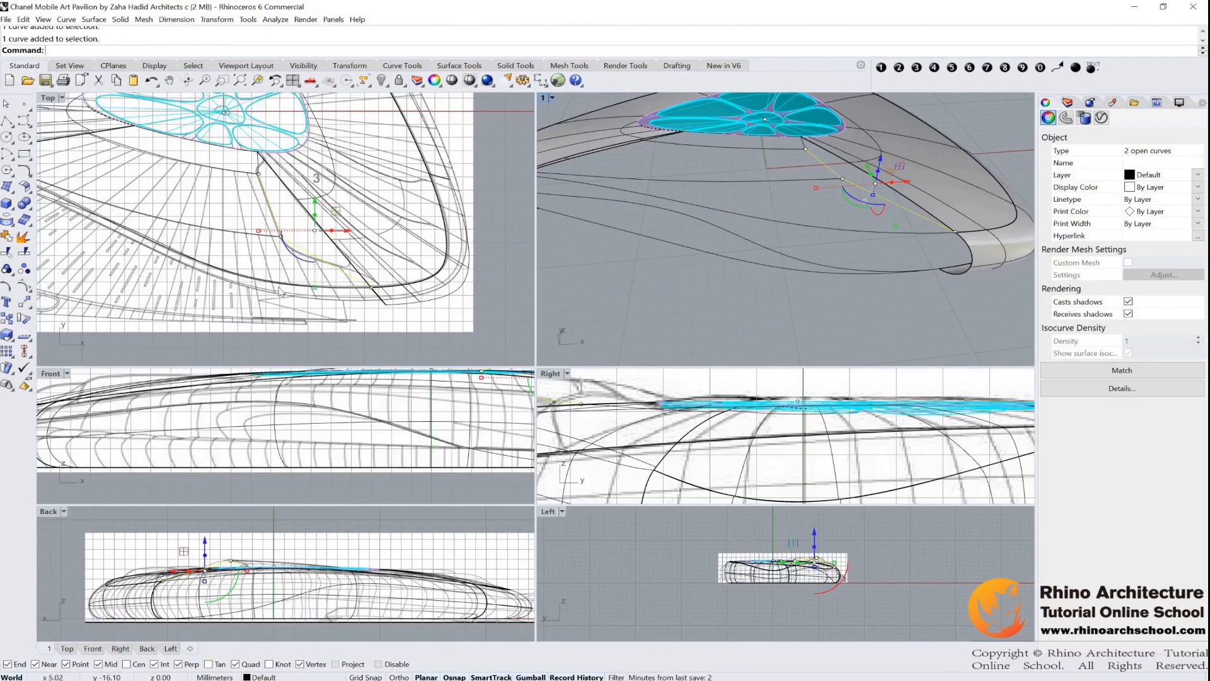
pyautogui.doubleClick(44, 97)
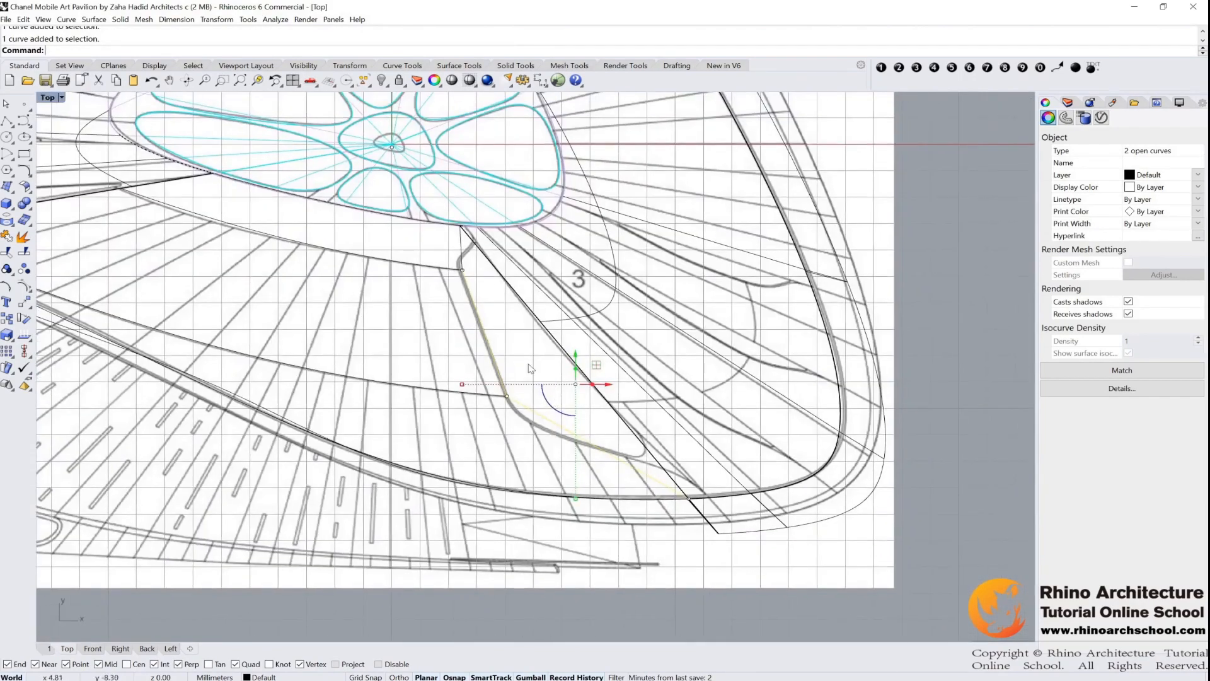
pyautogui.scroll(3, 536, 378)
pyautogui.click(593, 450)
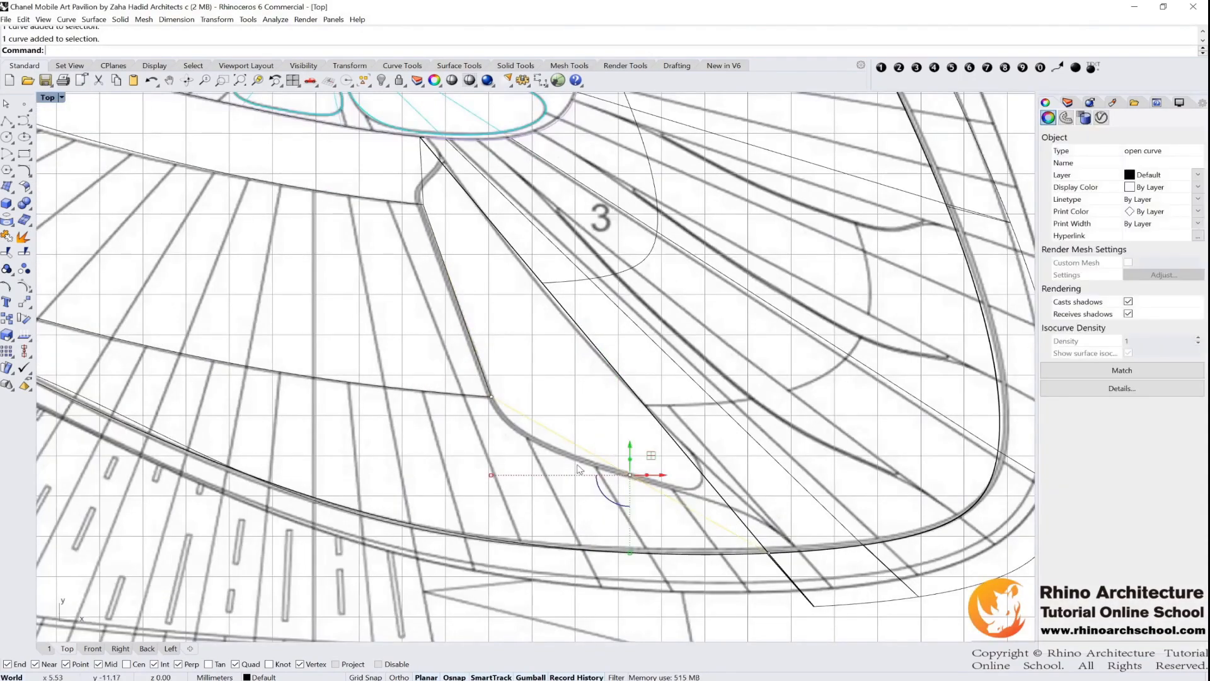
pyautogui.scroll(-3, 611, 387)
pyautogui.scroll(3, 476, 394)
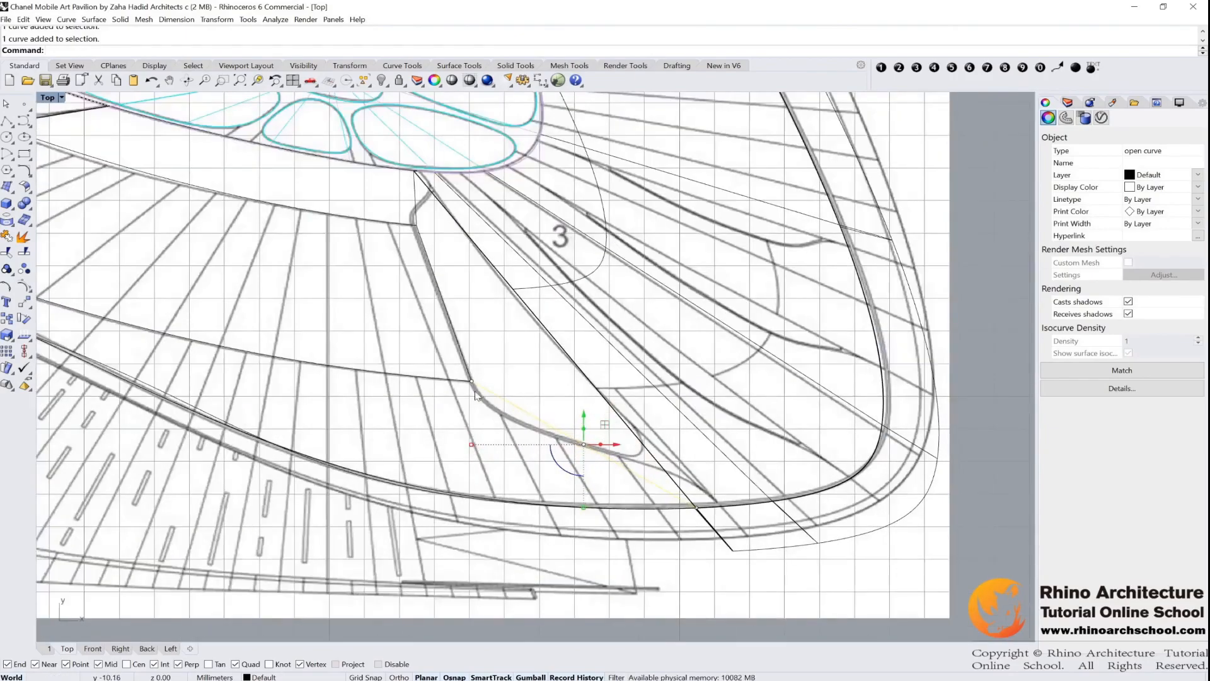
pyautogui.click(25, 289)
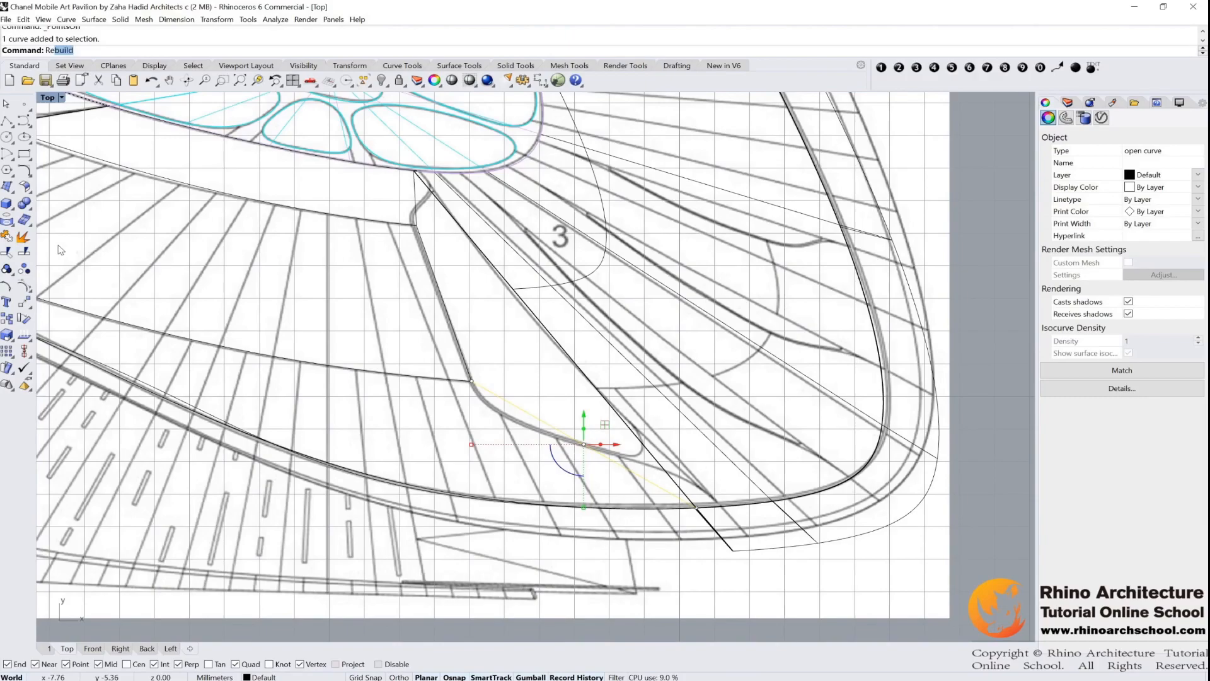
pyautogui.press('Return')
pyautogui.moveTo(785, 254); pyautogui.dragTo(610, 262)
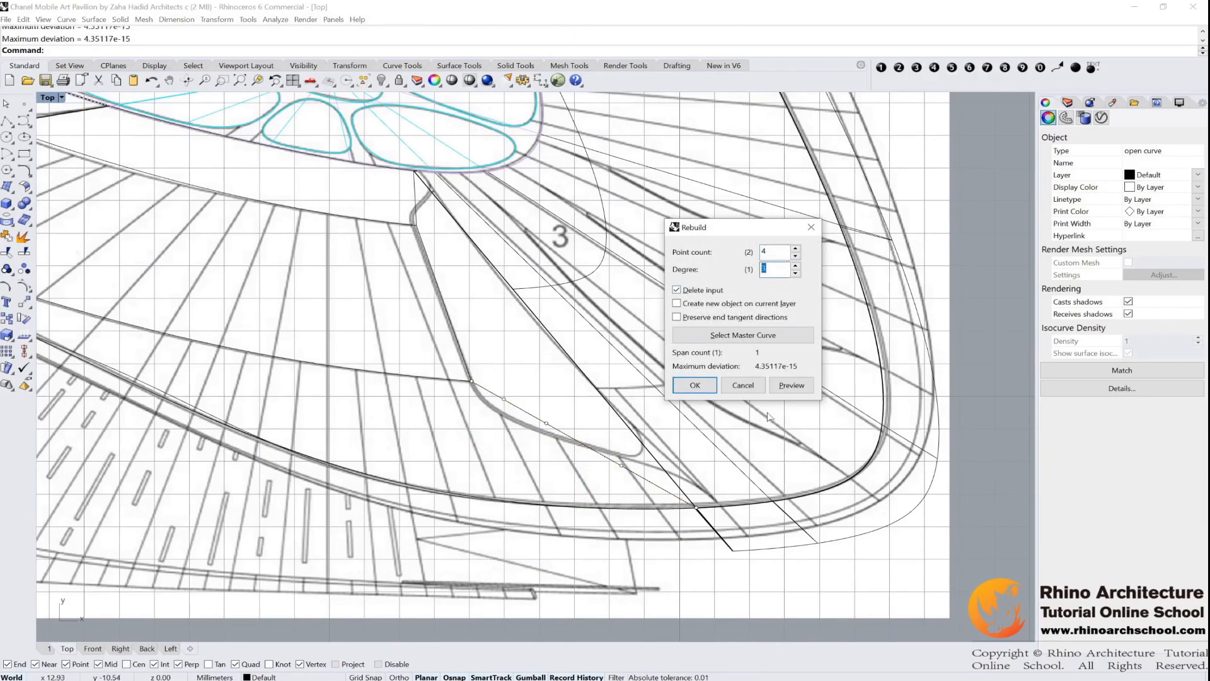
pyautogui.click(694, 385)
# Move the rebuilt curve's two middle control points so it follows the bend in the reference plan
pyautogui.scroll(2, 573, 415)
pyautogui.click(473, 428)
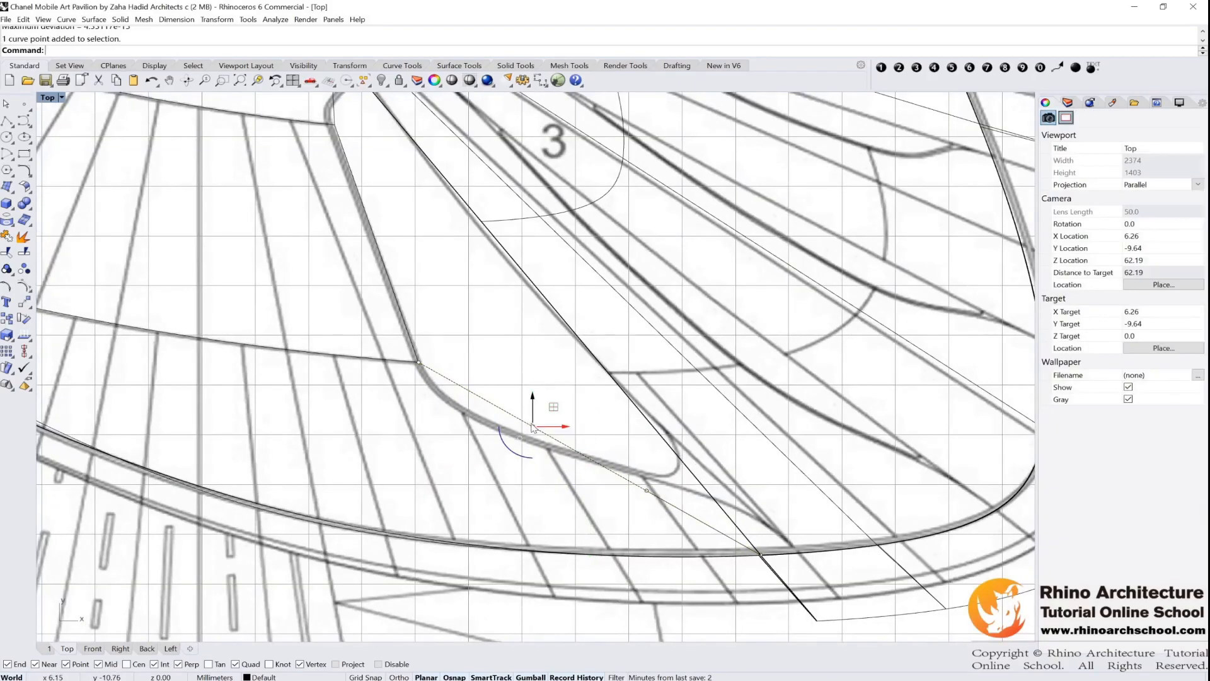
pyautogui.moveTo(466, 429); pyautogui.dragTo(448, 428)
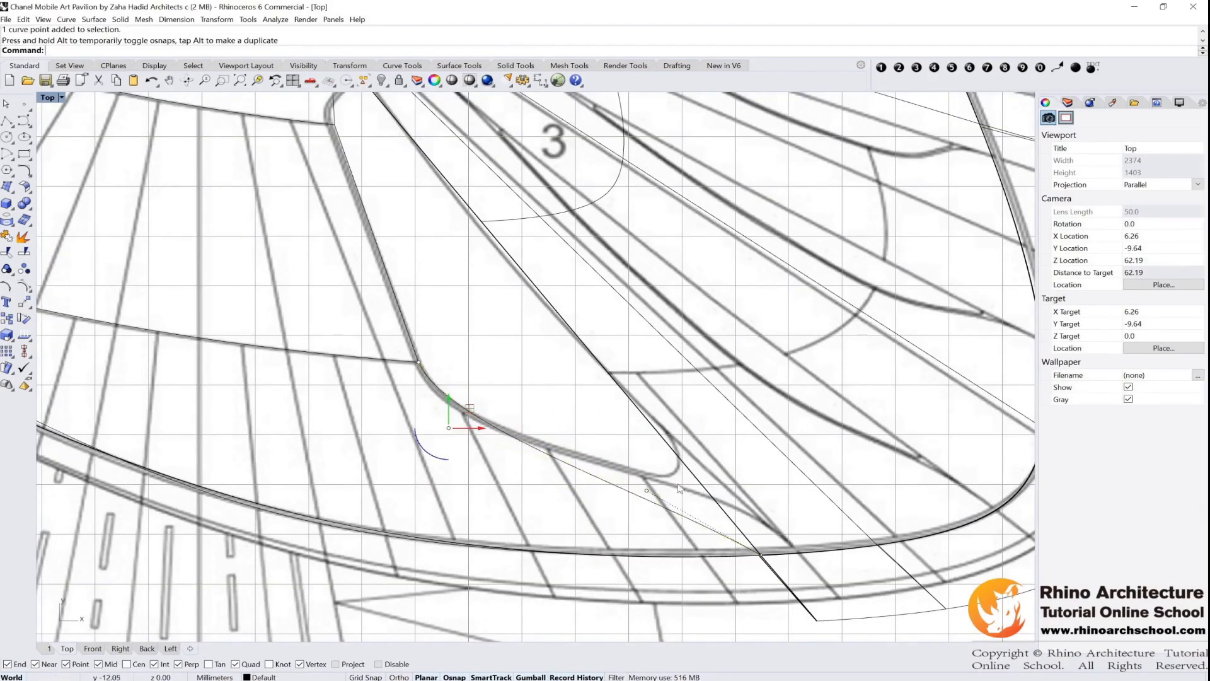
pyautogui.moveTo(647, 493); pyautogui.dragTo(696, 459)
pyautogui.scroll(4, 501, 433)
pyautogui.moveTo(502, 372); pyautogui.dragTo(411, 440)
pyautogui.click(421, 425)
# Rebuild the short straight curve just below the petal-shaped skylight
pyautogui.scroll(-6, 648, 473)
pyautogui.moveTo(429, 182); pyautogui.dragTo(517, 394, button='right')
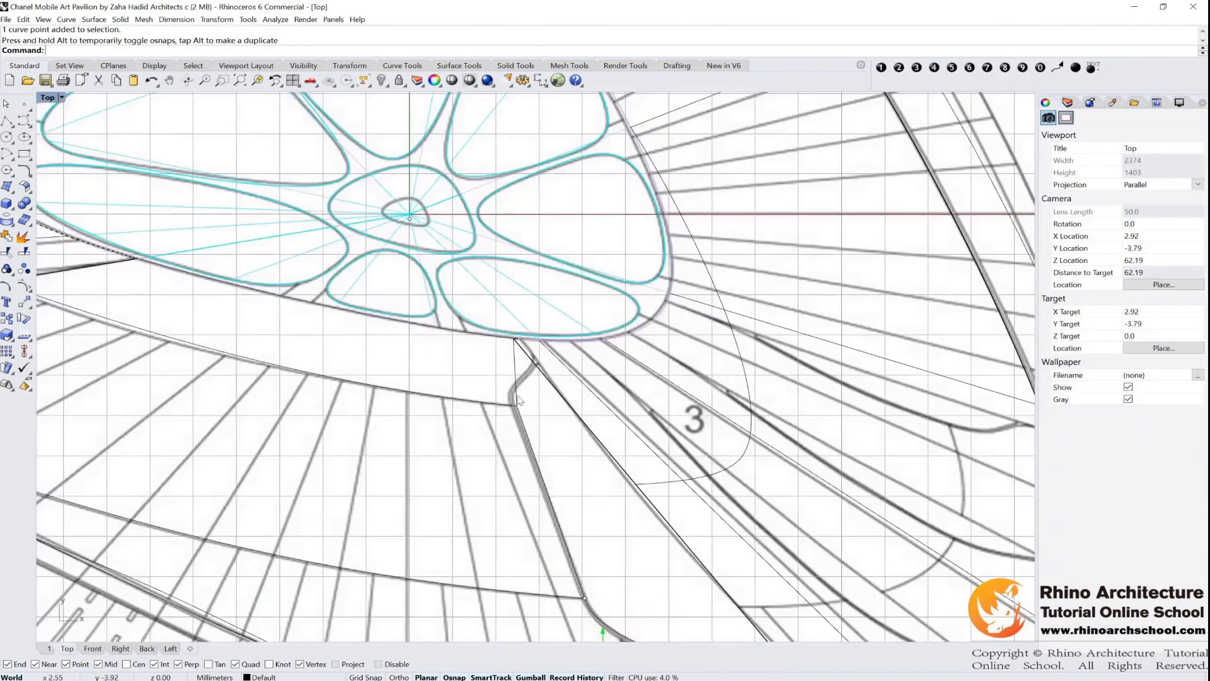
pyautogui.scroll(6, 517, 395)
pyautogui.click(513, 371)
pyautogui.click(28, 174)
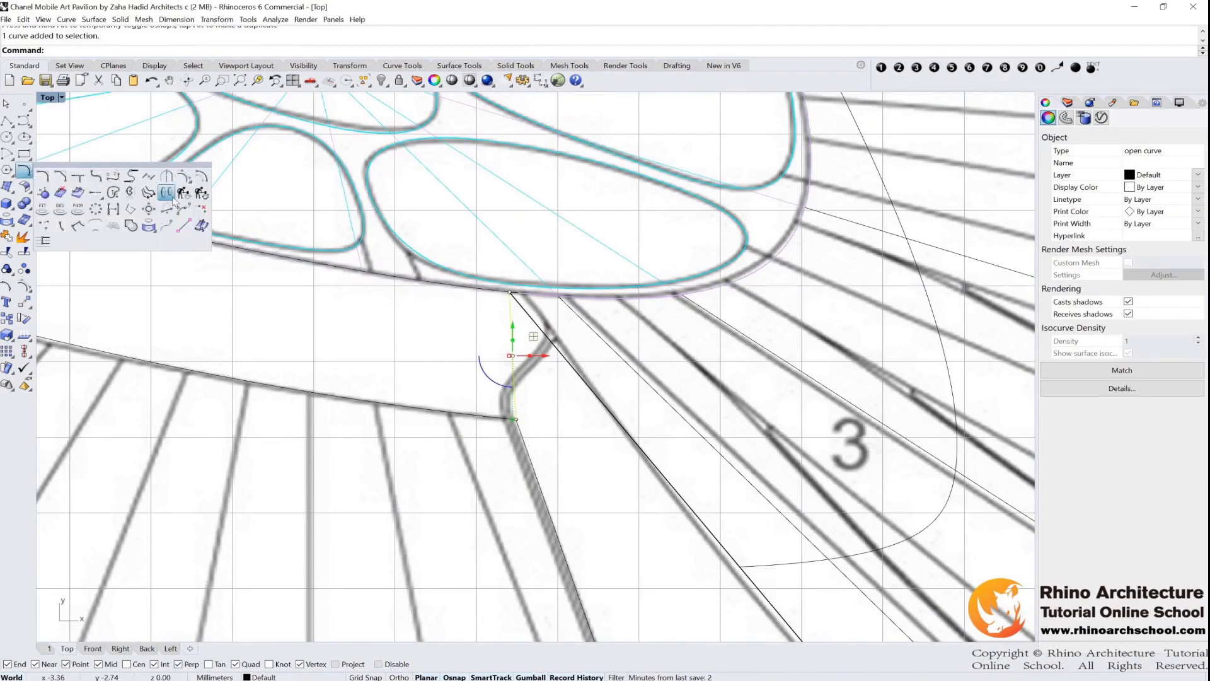
pyautogui.click(184, 195)
pyautogui.click(700, 384)
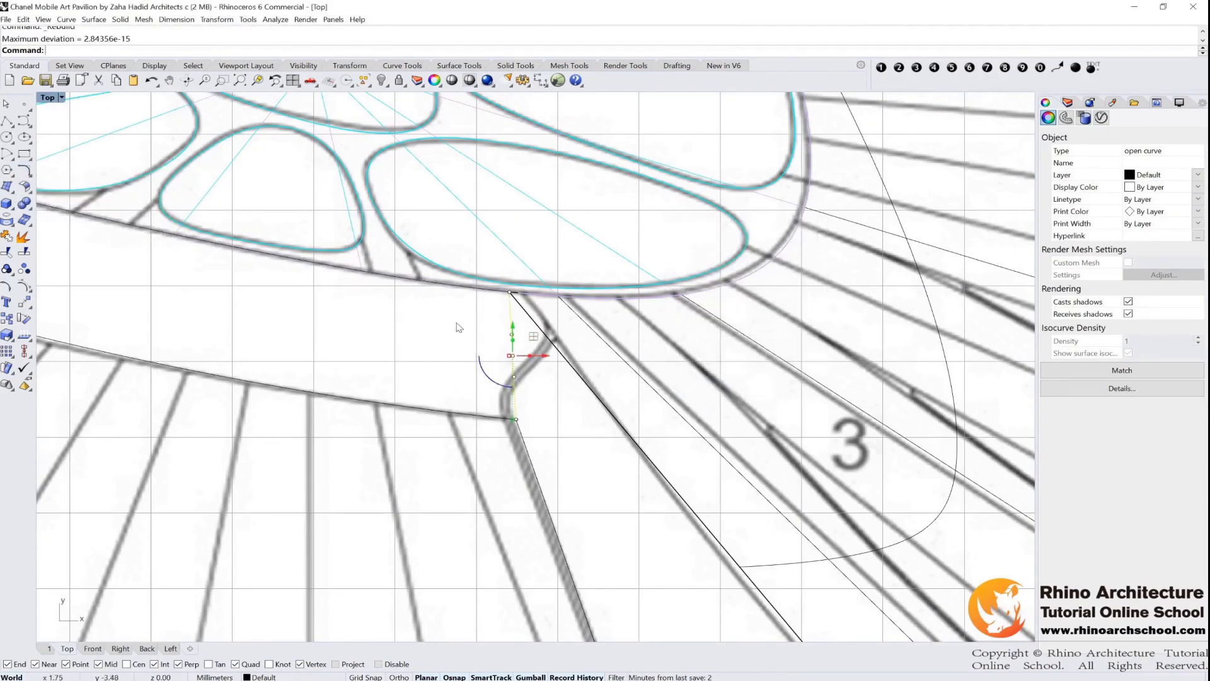
# Move the short curve's two middle control points to trace the S-shaped line in the reference plan
pyautogui.scroll(4, 458, 327)
pyautogui.click(476, 341)
pyautogui.moveTo(476, 341); pyautogui.dragTo(608, 376)
pyautogui.click(480, 422)
pyautogui.moveTo(482, 422); pyautogui.dragTo(425, 404)
pyautogui.scroll(-6, 618, 298)
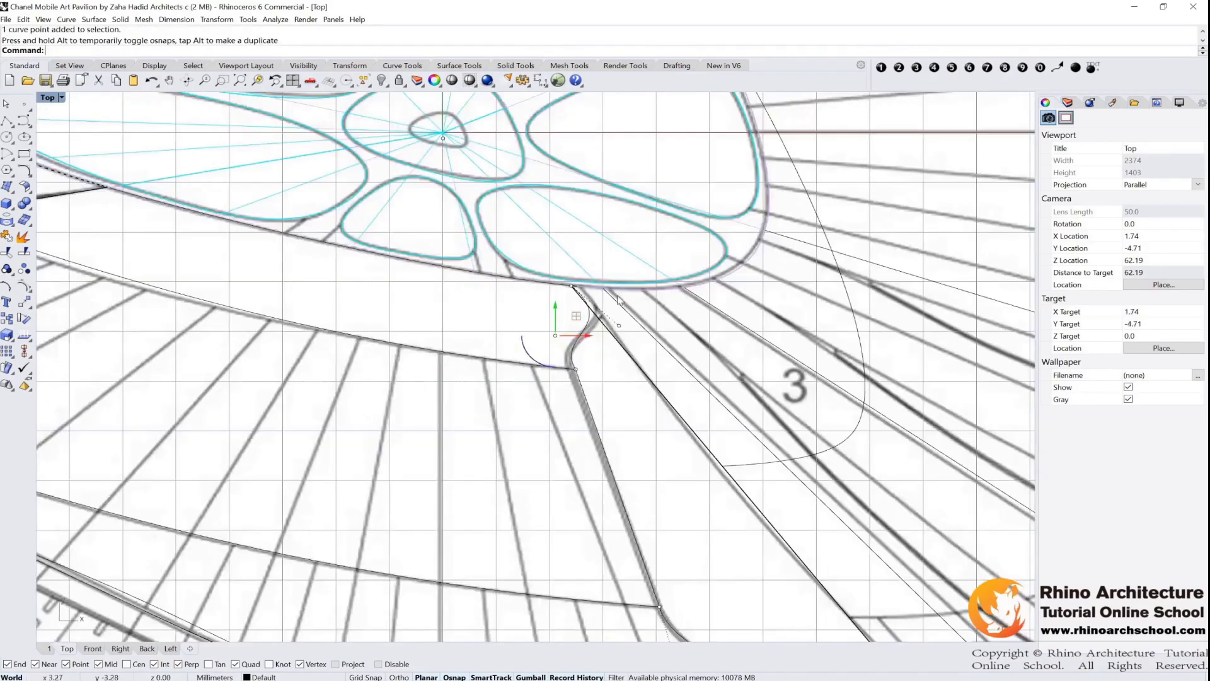
pyautogui.scroll(-8, 617, 296)
pyautogui.moveTo(618, 296); pyautogui.dragTo(555, 204, button='right')
pyautogui.press('Escape')
pyautogui.press('Escape')
# Return to the maximized perspective view and examine the curves meeting at the left corner of the opening
pyautogui.doubleClick(48, 98)
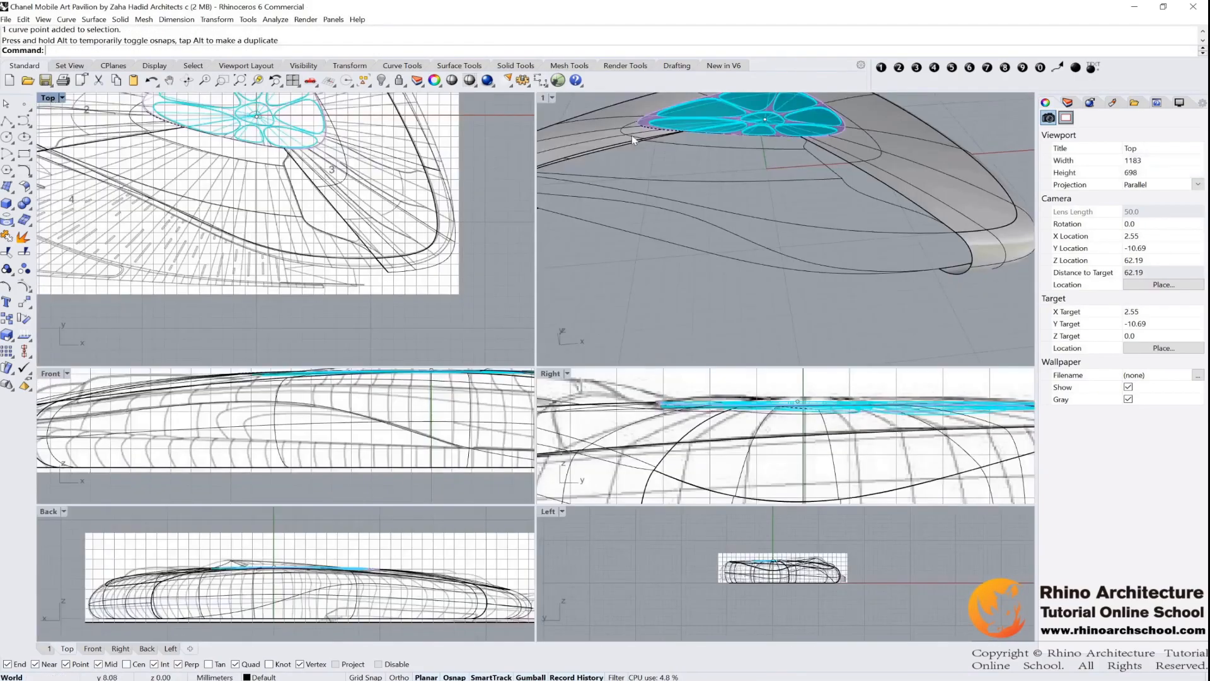
pyautogui.doubleClick(546, 99)
pyautogui.scroll(3, 675, 252)
pyautogui.click(678, 266)
pyautogui.scroll(-5, 678, 266)
pyautogui.moveTo(678, 266); pyautogui.dragTo(571, 290, button='right')
pyautogui.click(578, 329)
pyautogui.click(645, 313)
pyautogui.scroll(4, 646, 314)
pyautogui.click(421, 269)
pyautogui.click(460, 296)
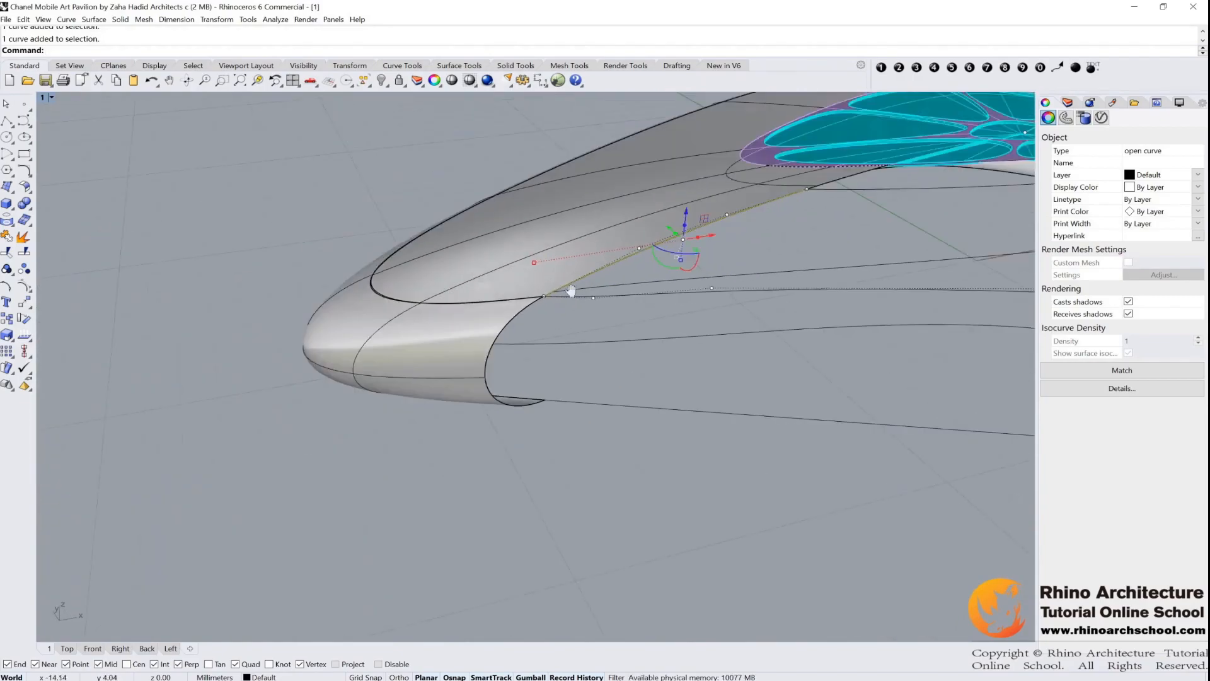
pyautogui.scroll(5, 570, 290)
pyautogui.click(433, 352)
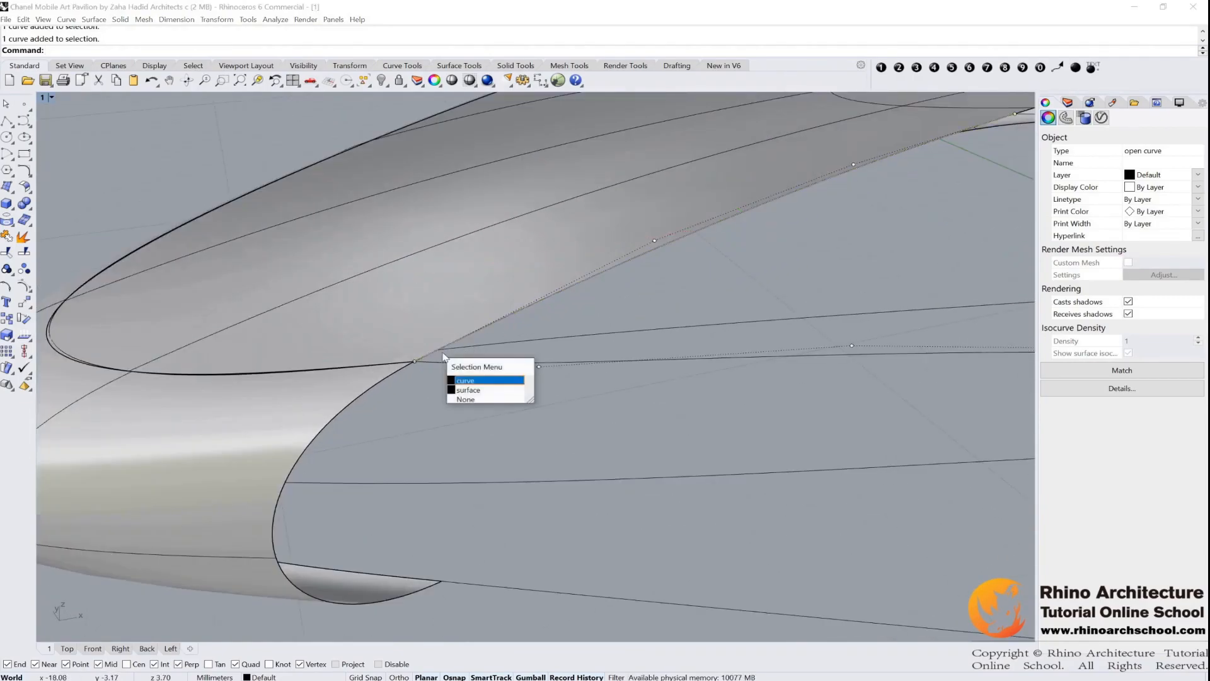
pyautogui.click(461, 309)
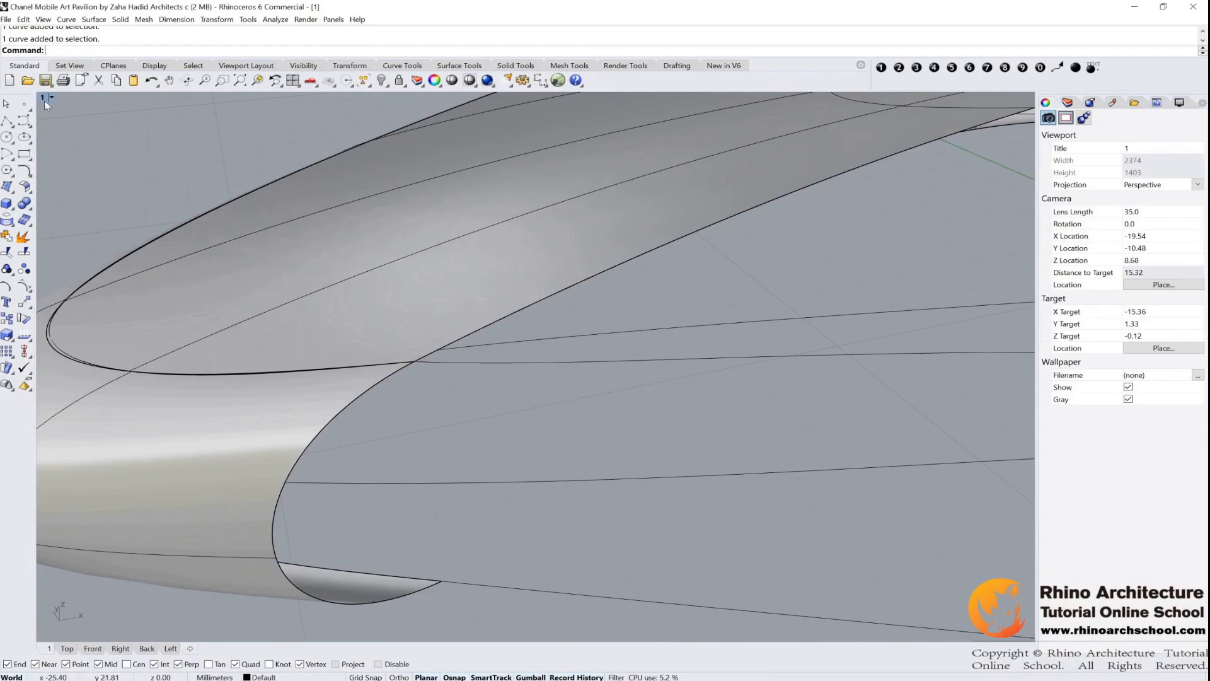
# Place a point where the inner cross curve meets the left edge curve, and split the edge curve at that point
pyautogui.click(25, 106)
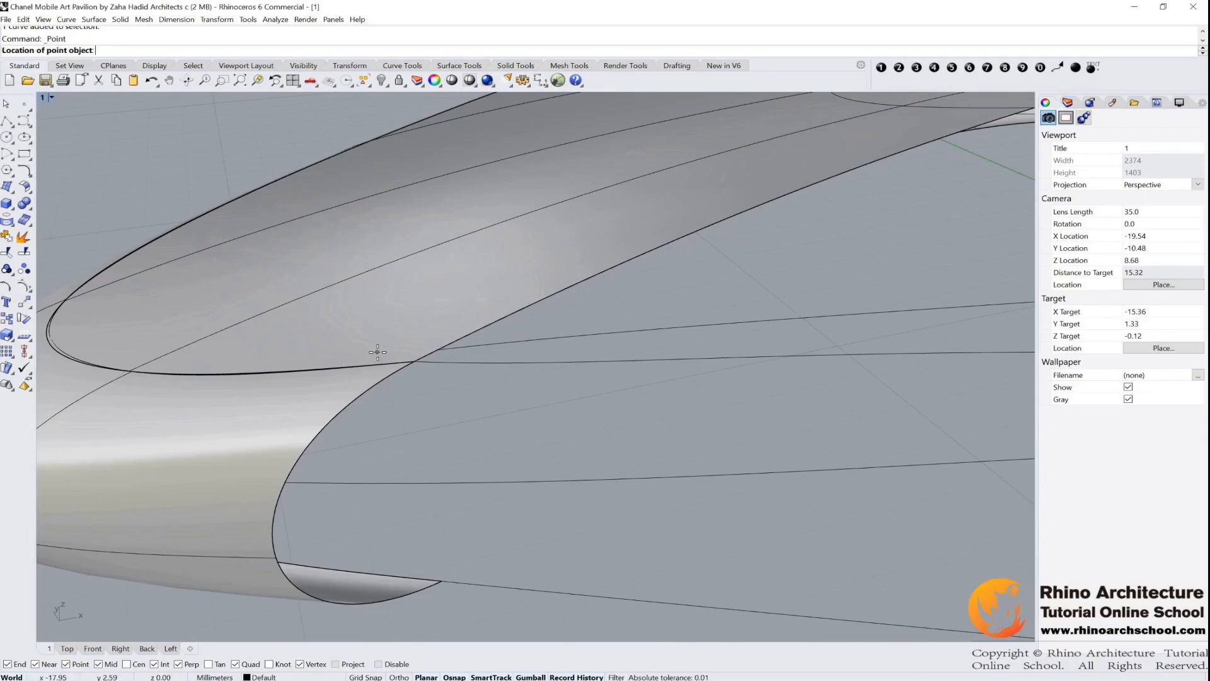
pyautogui.click(439, 347)
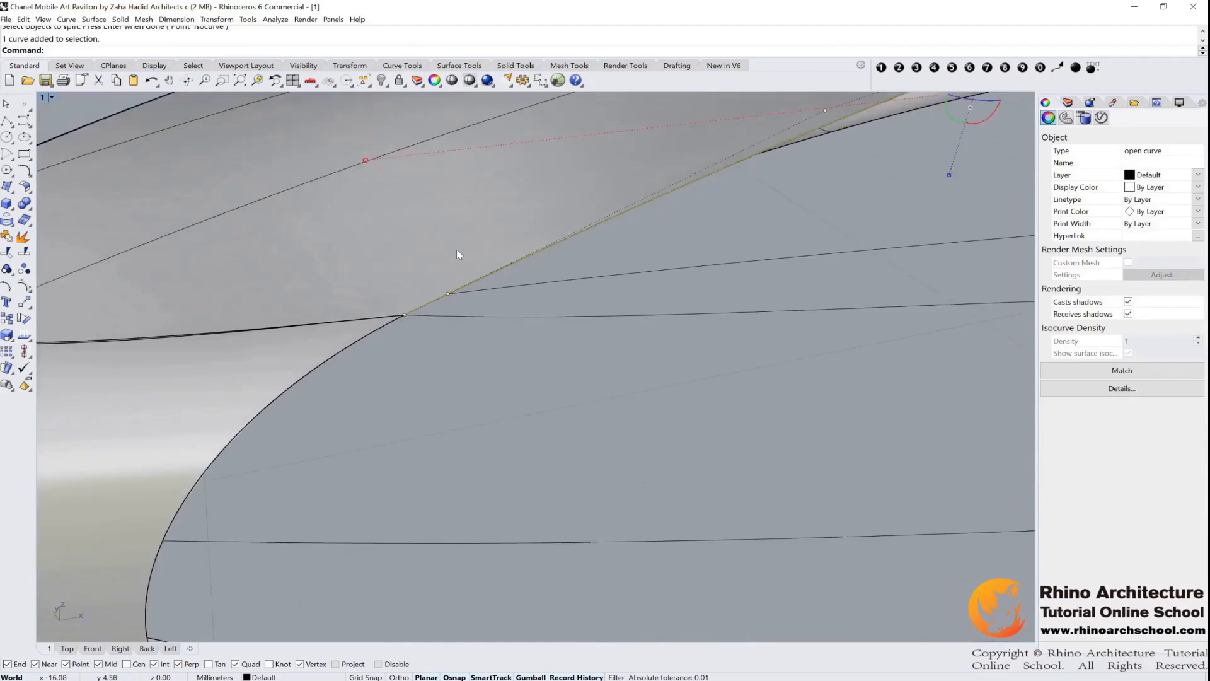
pyautogui.scroll(-1, 426, 255)
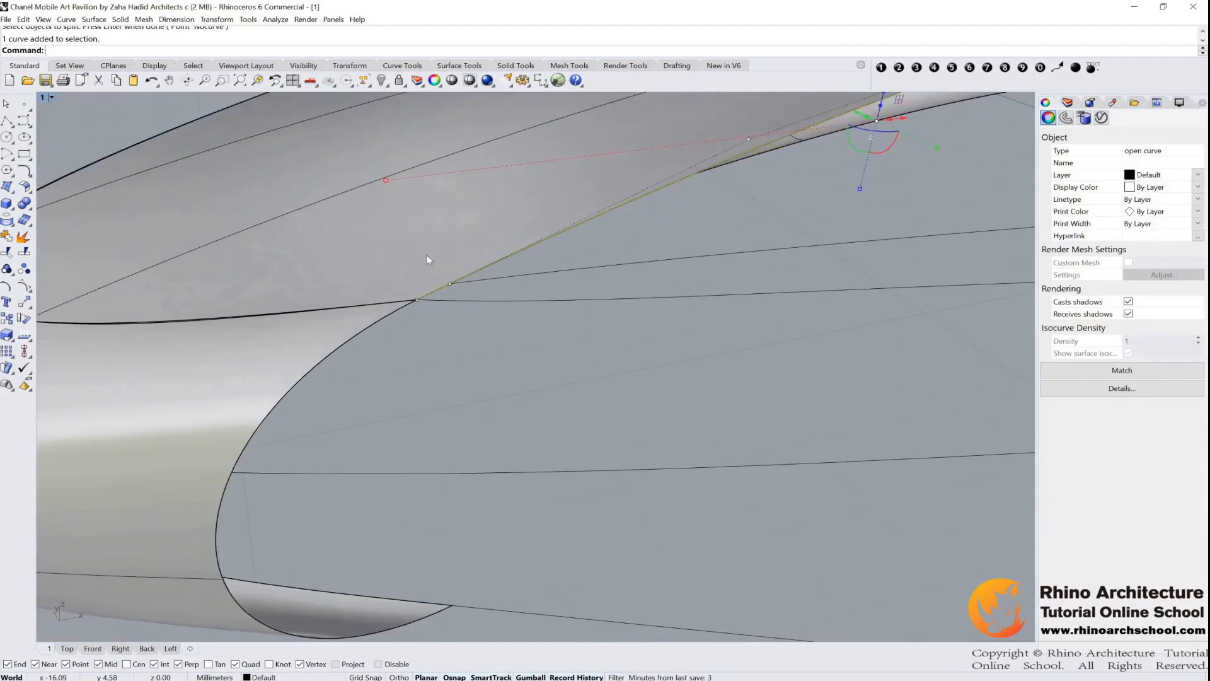
pyautogui.click(24, 252)
pyautogui.click(446, 283)
pyautogui.press('Return')
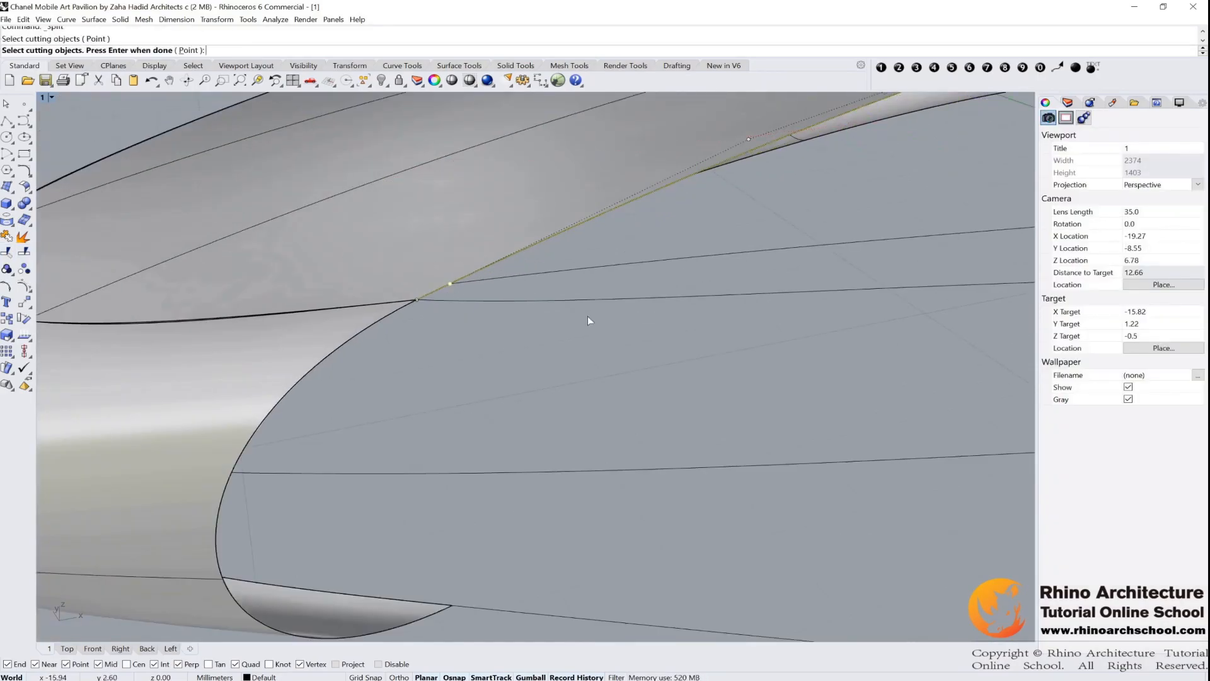
# Check the two pieces of the split left edge curve
pyautogui.scroll(-5, 587, 316)
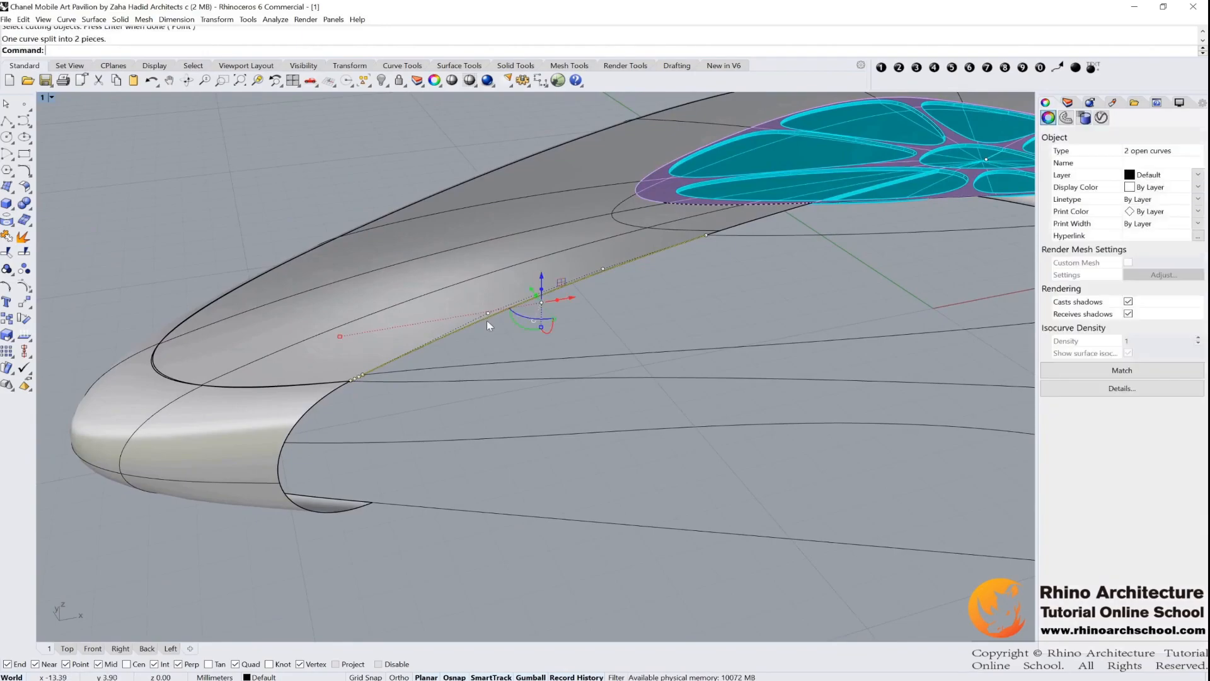
pyautogui.press('Escape')
pyautogui.scroll(3, 531, 347)
pyautogui.click(496, 324)
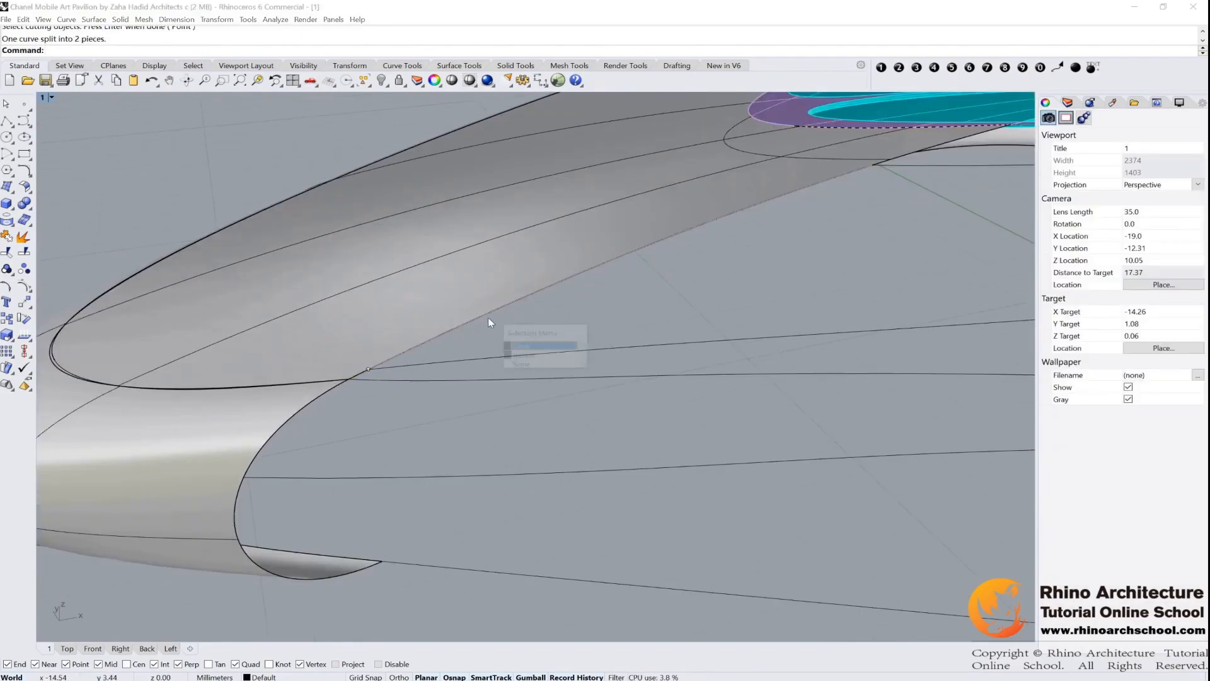
pyautogui.click(363, 372)
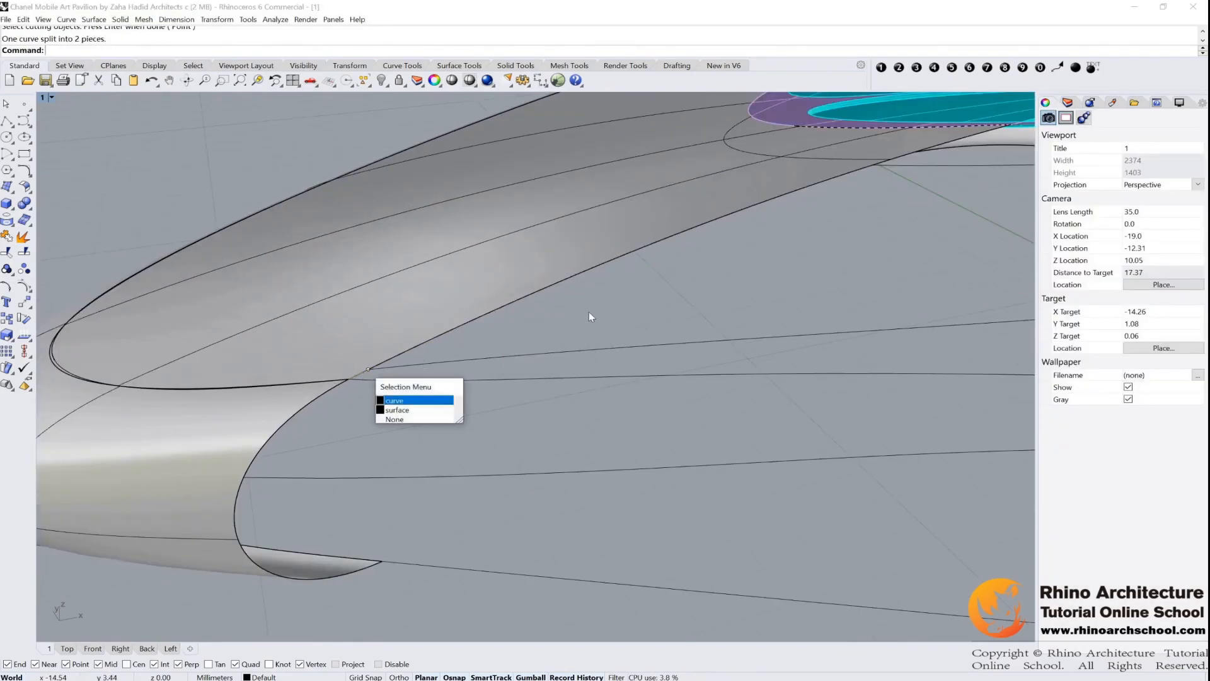
pyautogui.click(589, 311)
# Examine the chain of three connected curves on the right side of the opening
pyautogui.scroll(-8, 659, 315)
pyautogui.keyDown('shift'); pyautogui.moveTo(734, 265); pyautogui.dragTo(614, 354, button='right'); pyautogui.keyUp('shift')
pyautogui.keyDown('shift'); pyautogui.moveTo(783, 375); pyautogui.dragTo(545, 326, button='right'); pyautogui.keyUp('shift')
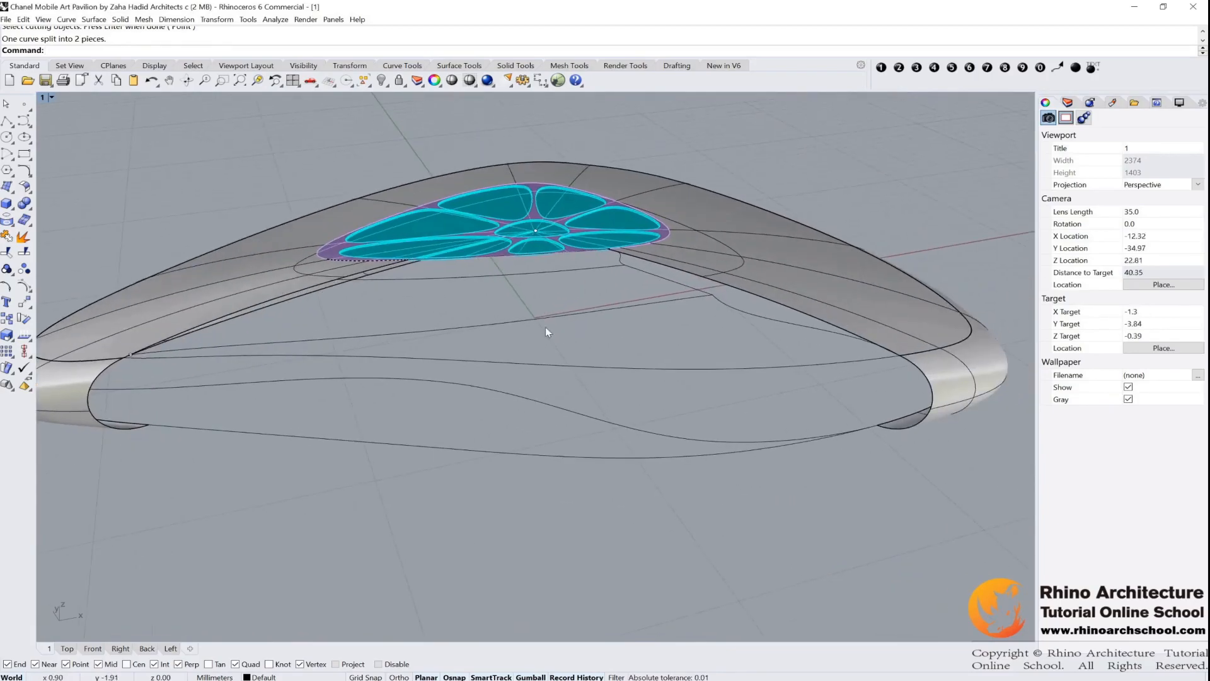
pyautogui.moveTo(726, 291); pyautogui.dragTo(569, 286, button='right')
pyautogui.scroll(4, 475, 313)
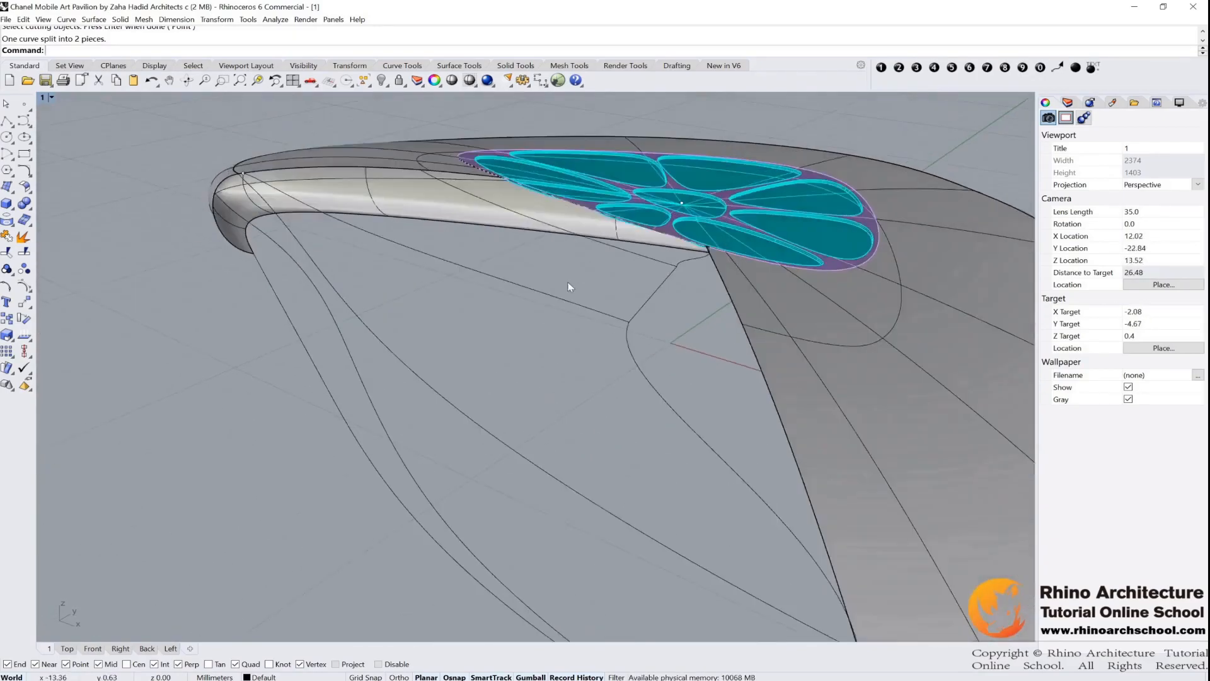
pyautogui.moveTo(593, 278); pyautogui.dragTo(593, 278)
pyautogui.scroll(4, 671, 325)
pyautogui.press('Escape')
pyautogui.moveTo(670, 324); pyautogui.dragTo(662, 292, button='right')
pyautogui.scroll(-4, 489, 236)
pyautogui.moveTo(484, 236); pyautogui.dragTo(493, 254, button='right')
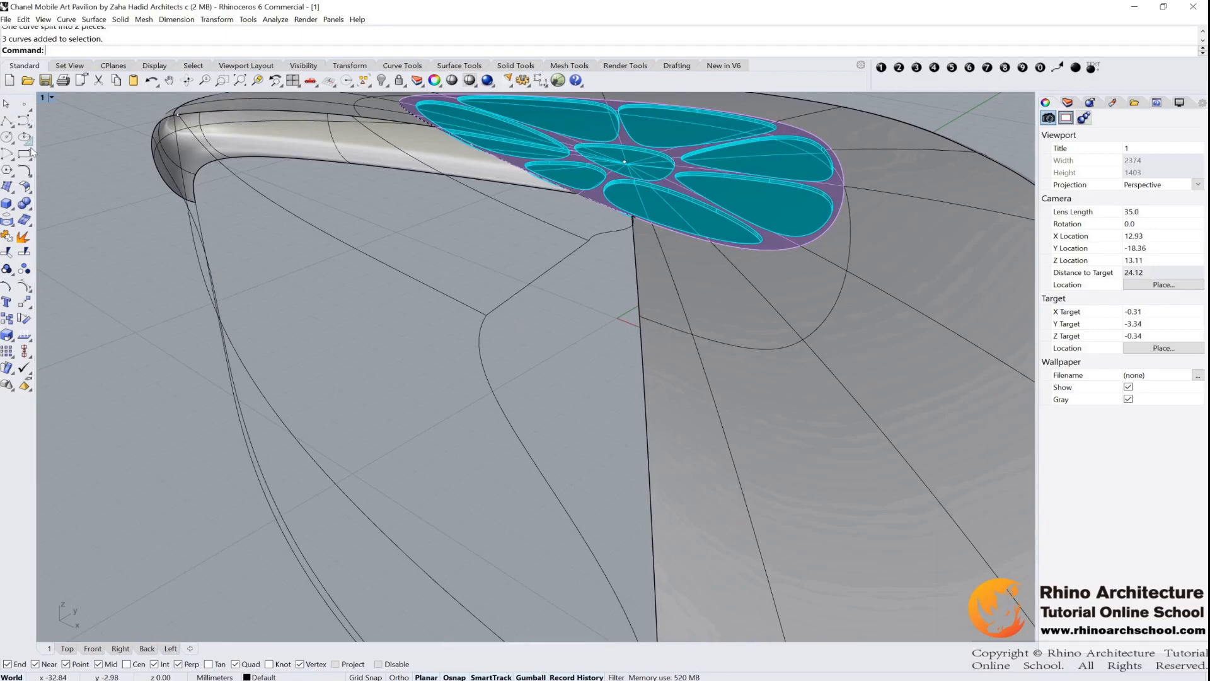
# Match the long lower curve to the adjoining end of the straight middle curve with Tangency continuity, preserving the other end's position
pyautogui.click(30, 178)
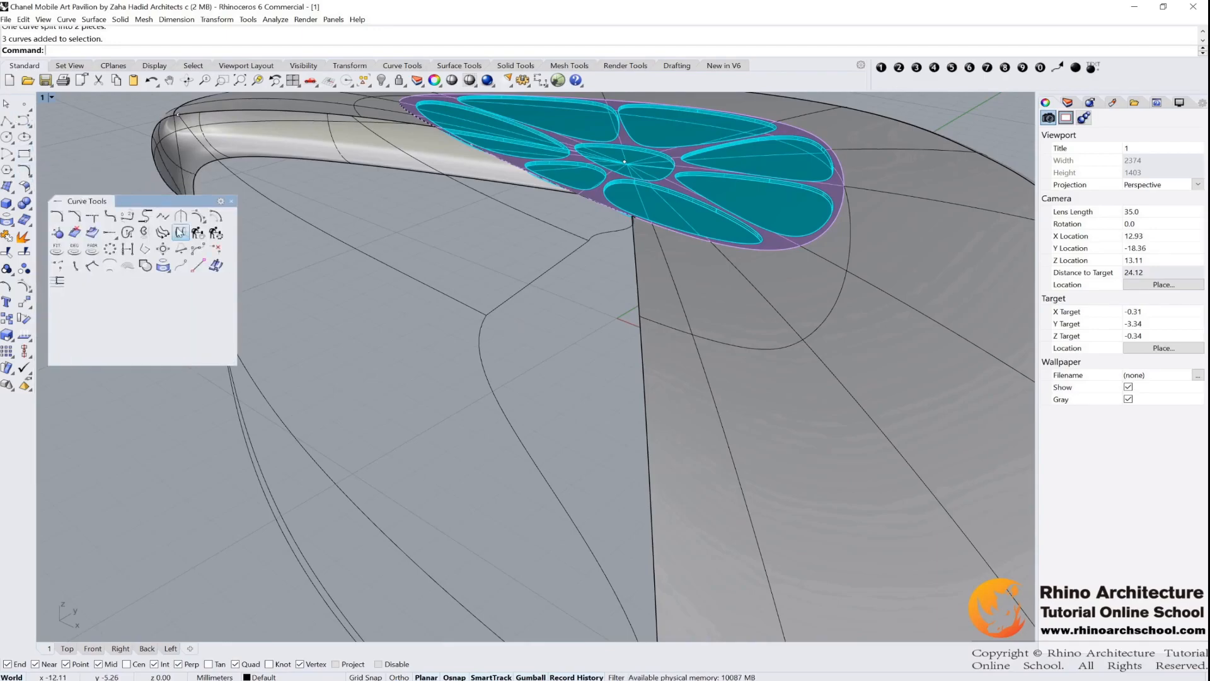
pyautogui.click(163, 217)
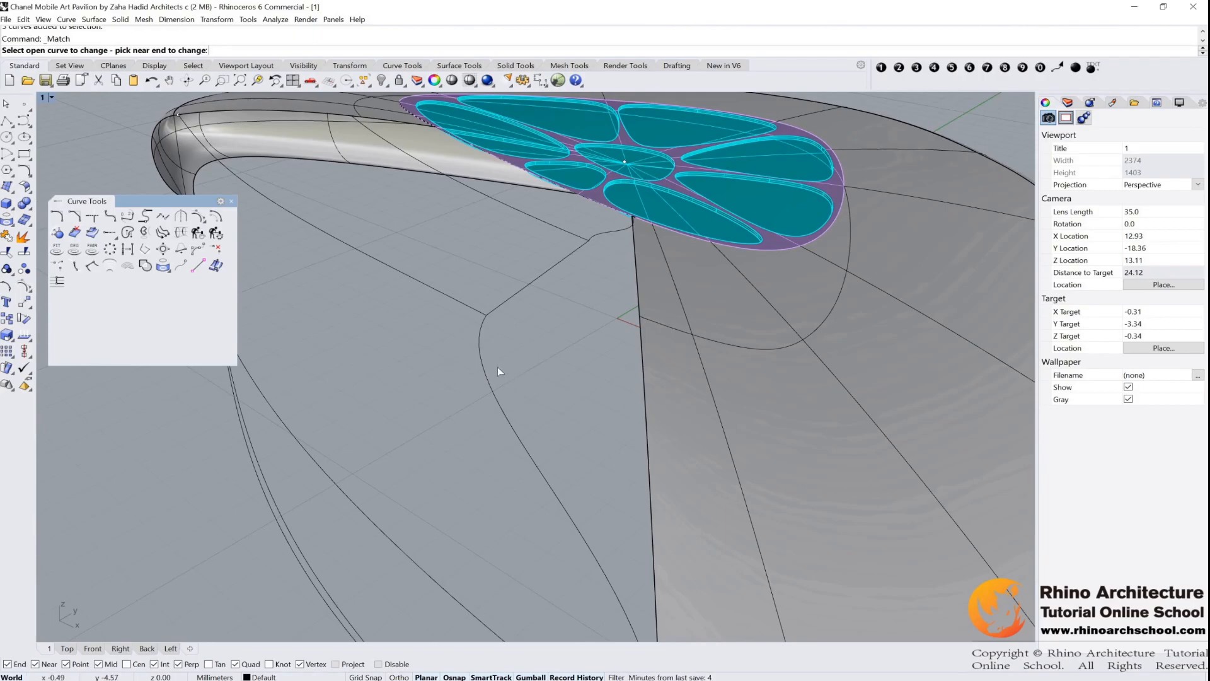
pyautogui.click(479, 358)
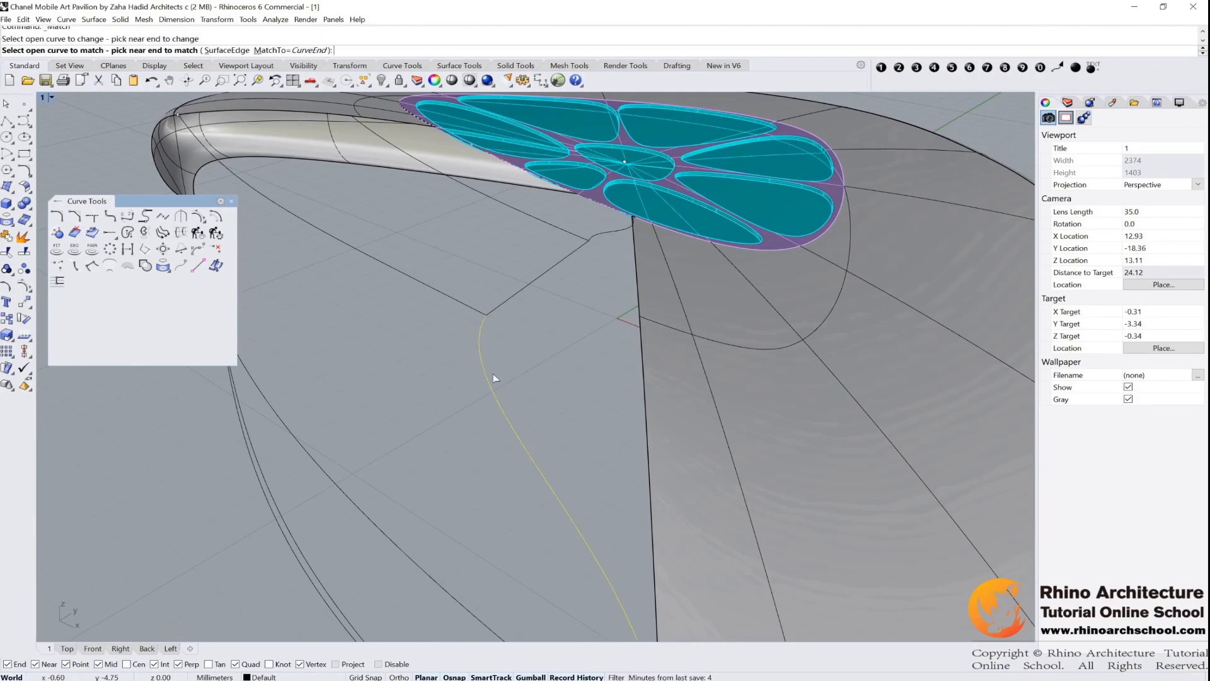
pyautogui.click(496, 307)
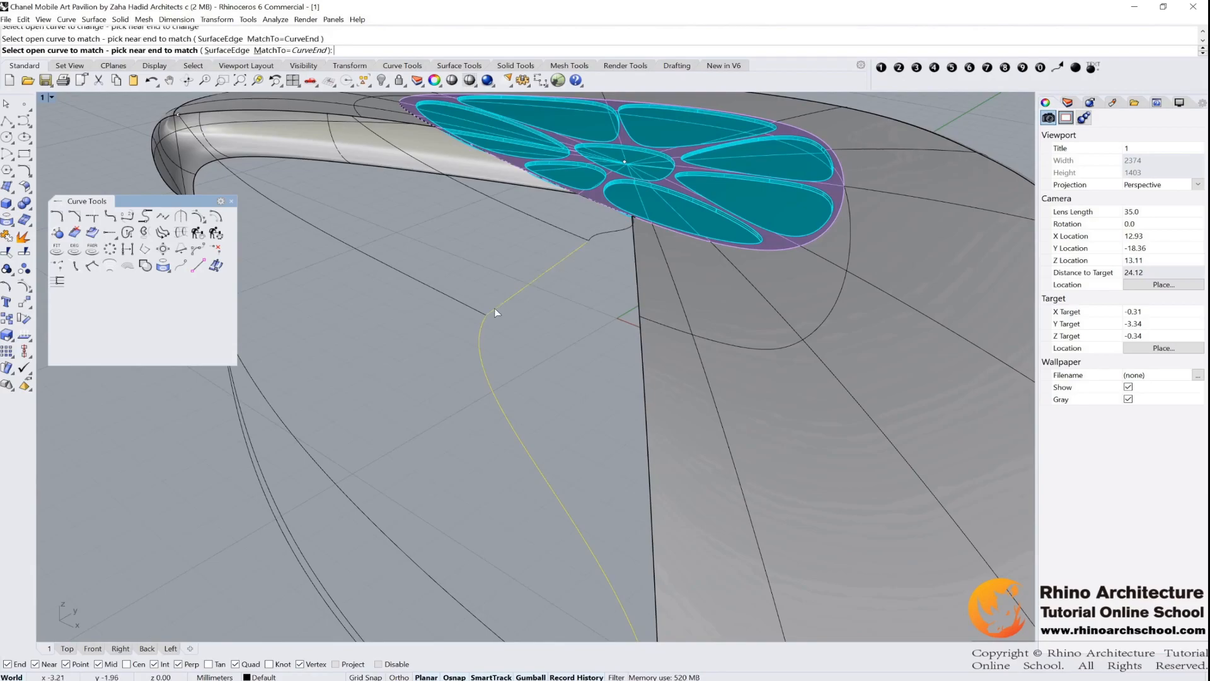
pyautogui.click(554, 278)
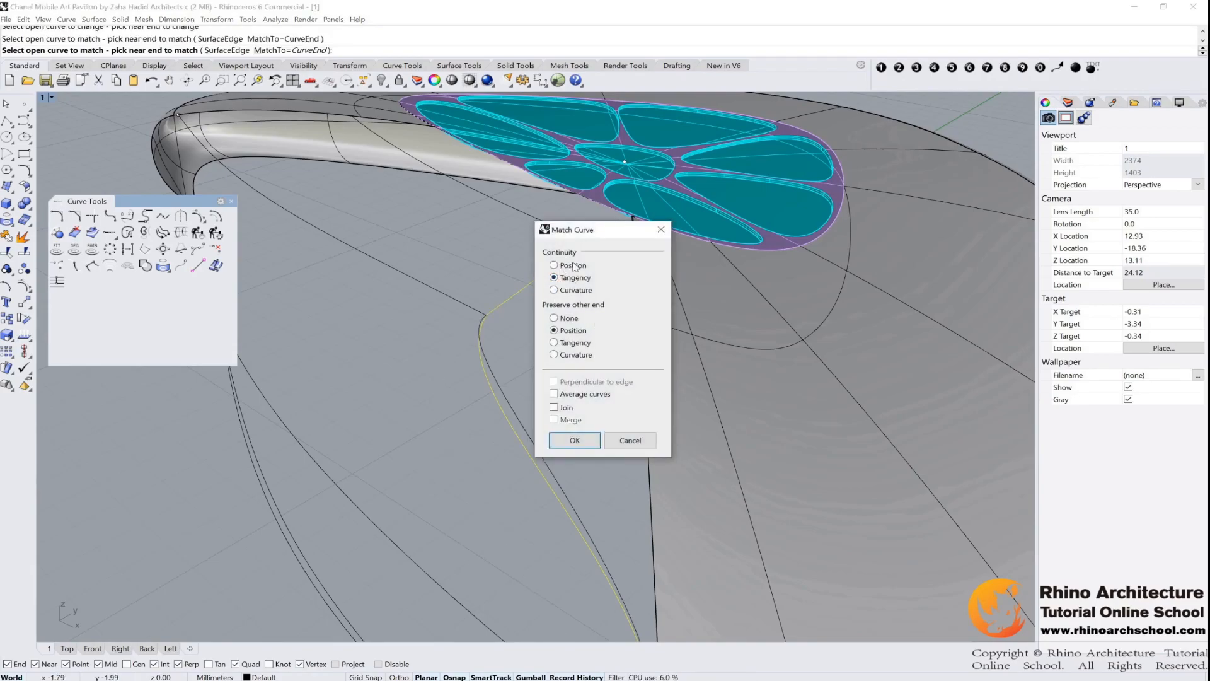
pyautogui.click(574, 439)
# Match the short upper curve to the adjoining upper end of the straight middle curve, keeping the same continuity settings
pyautogui.scroll(3, 619, 240)
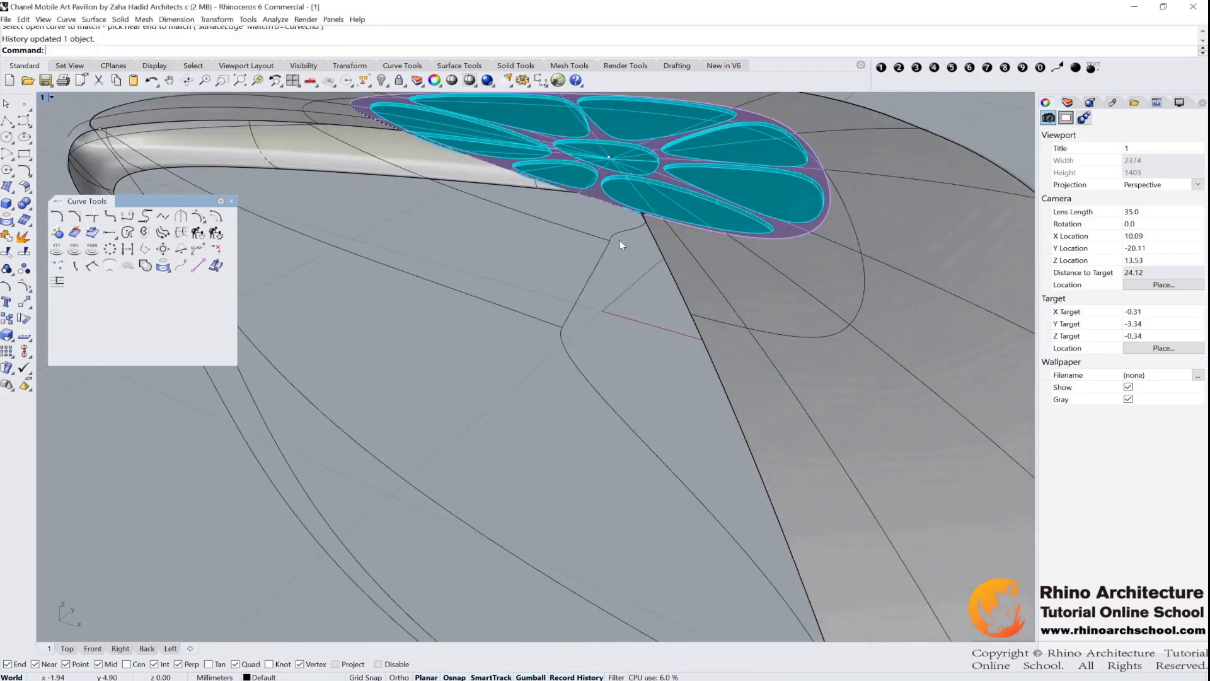
pyautogui.press('Return')
pyautogui.click(608, 244)
pyautogui.click(621, 232)
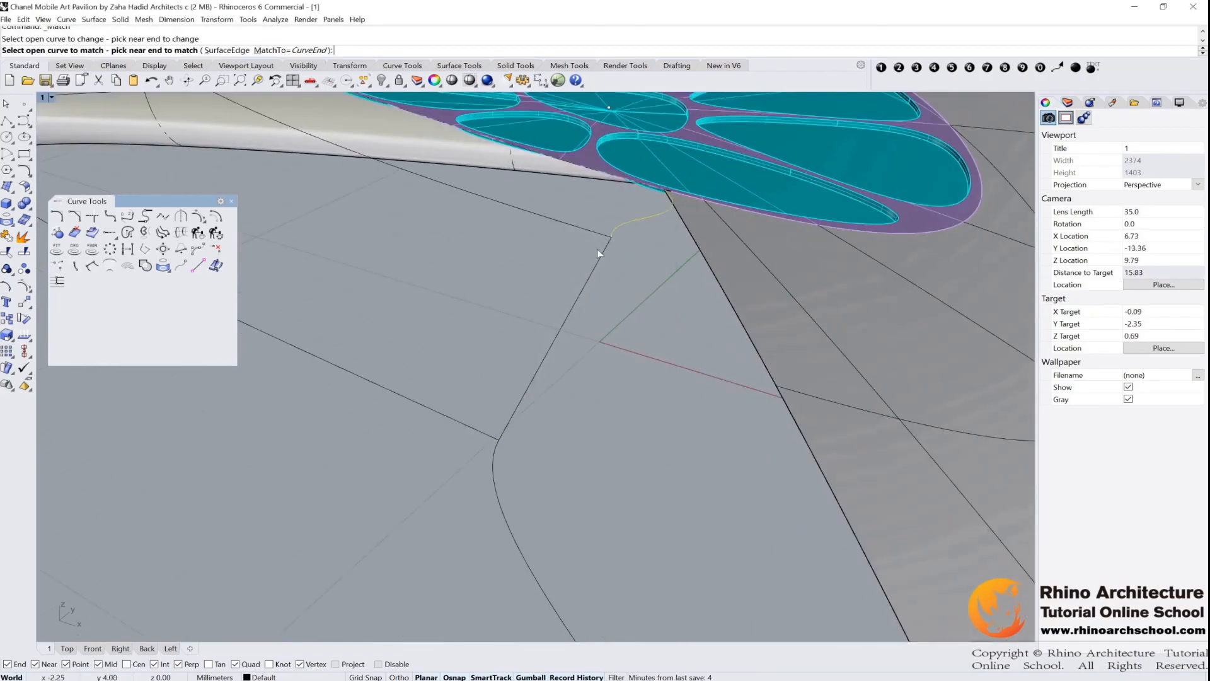
pyautogui.click(573, 441)
pyautogui.scroll(-6, 658, 362)
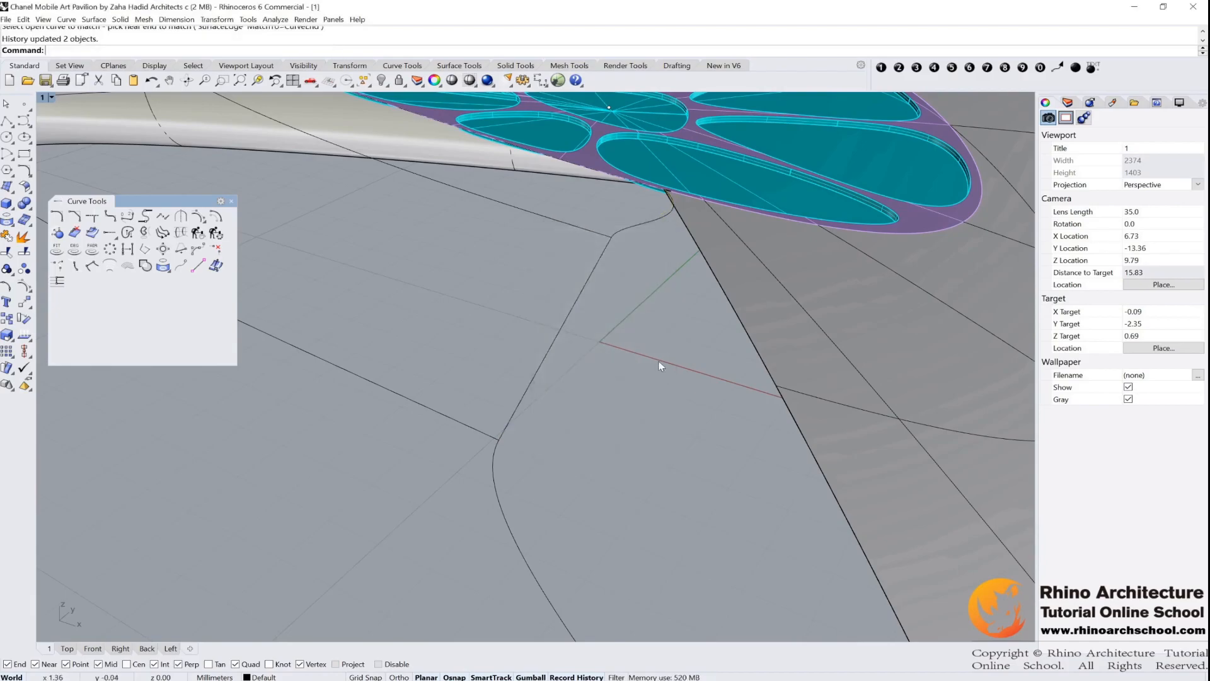
# Sweep a two-rail surface between the wavy front curve and the curve above it, with the edge curves at both ends as cross sections
pyautogui.click(231, 201)
pyautogui.moveTo(605, 378); pyautogui.dragTo(166, 332, button='right')
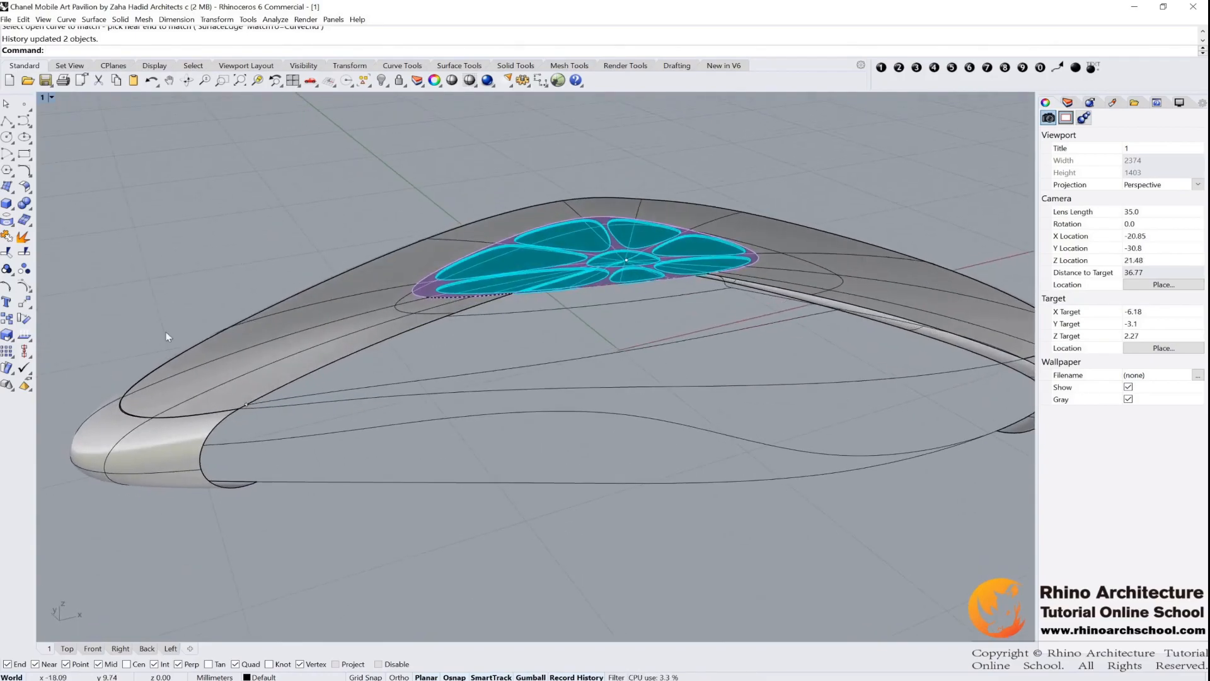
pyautogui.click(24, 202)
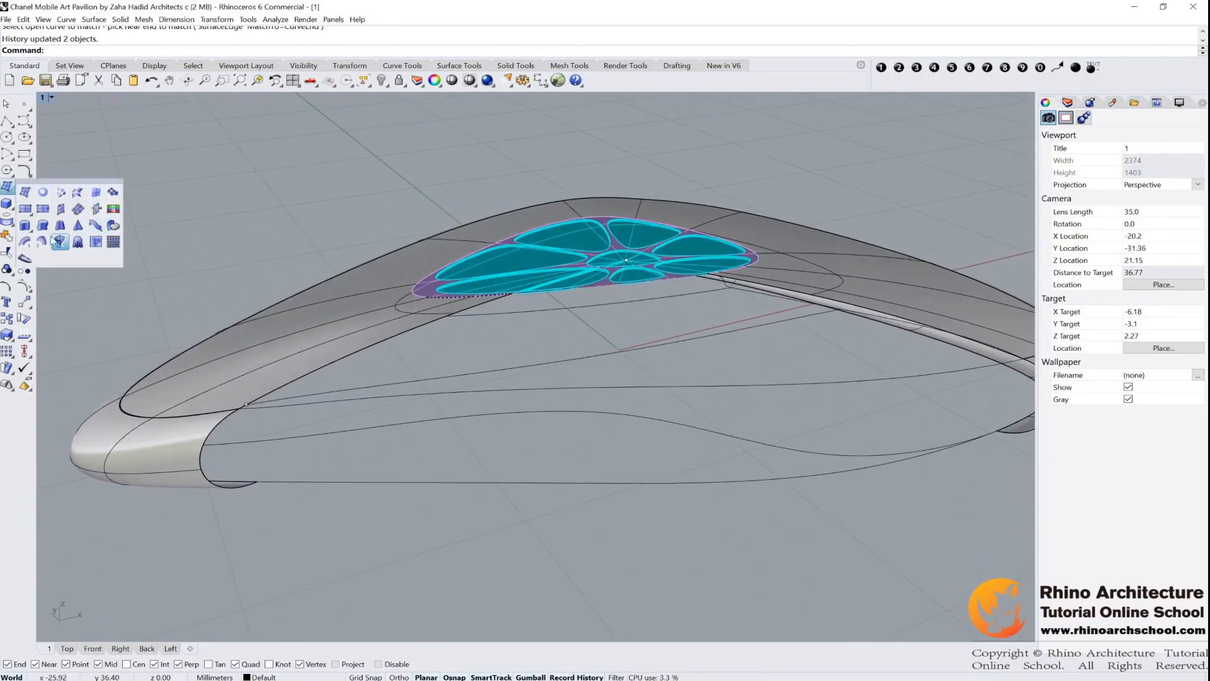
pyautogui.click(92, 254)
pyautogui.click(562, 414)
pyautogui.click(597, 390)
pyautogui.click(229, 414)
pyautogui.click(261, 442)
pyautogui.keyDown('shift'); pyautogui.moveTo(996, 367); pyautogui.dragTo(783, 343, button='right'); pyautogui.keyUp('shift')
pyautogui.click(813, 339)
pyautogui.press('Return')
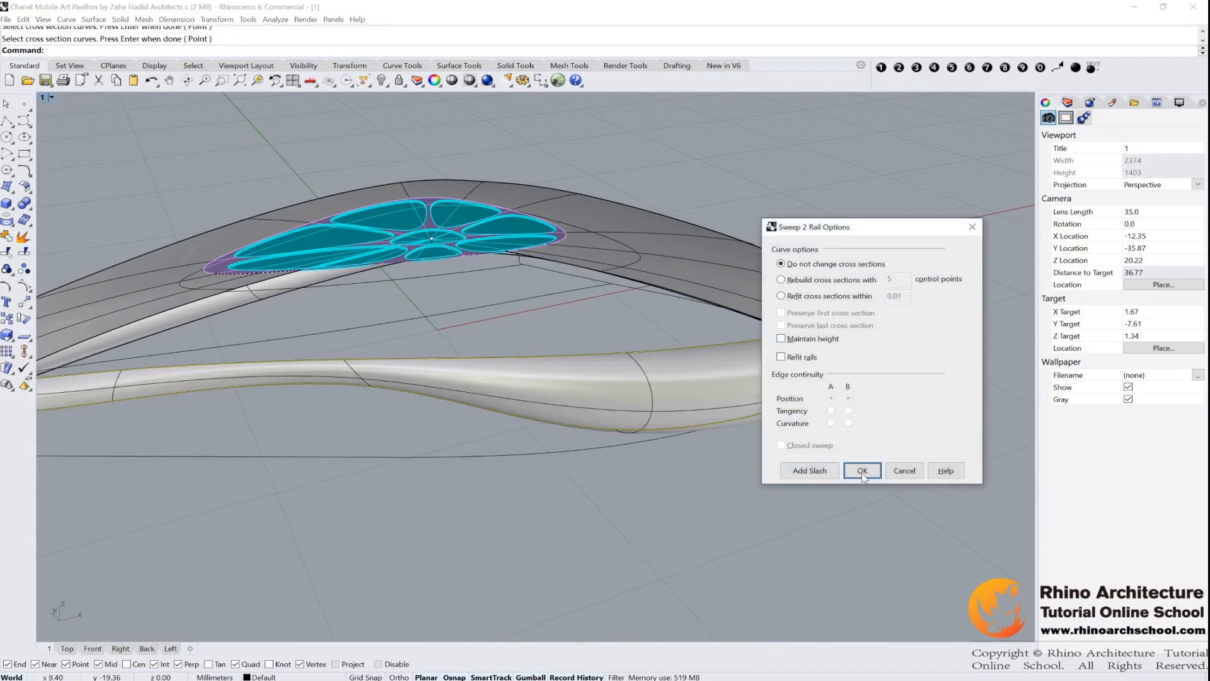
pyautogui.click(861, 470)
# Sweep a two-rail surface from the front band's upper edge to the straight inner cross curve, using the long lower curve as end cross section
pyautogui.keyDown('shift'); pyautogui.moveTo(460, 309); pyautogui.dragTo(788, 323, button='right'); pyautogui.keyUp('shift')
pyautogui.moveTo(787, 323); pyautogui.dragTo(726, 361, button='right')
pyautogui.rightClick(519, 420)
pyautogui.click(512, 409)
pyautogui.click(512, 421)
pyautogui.click(541, 448)
pyautogui.click(388, 412)
pyautogui.click(391, 412)
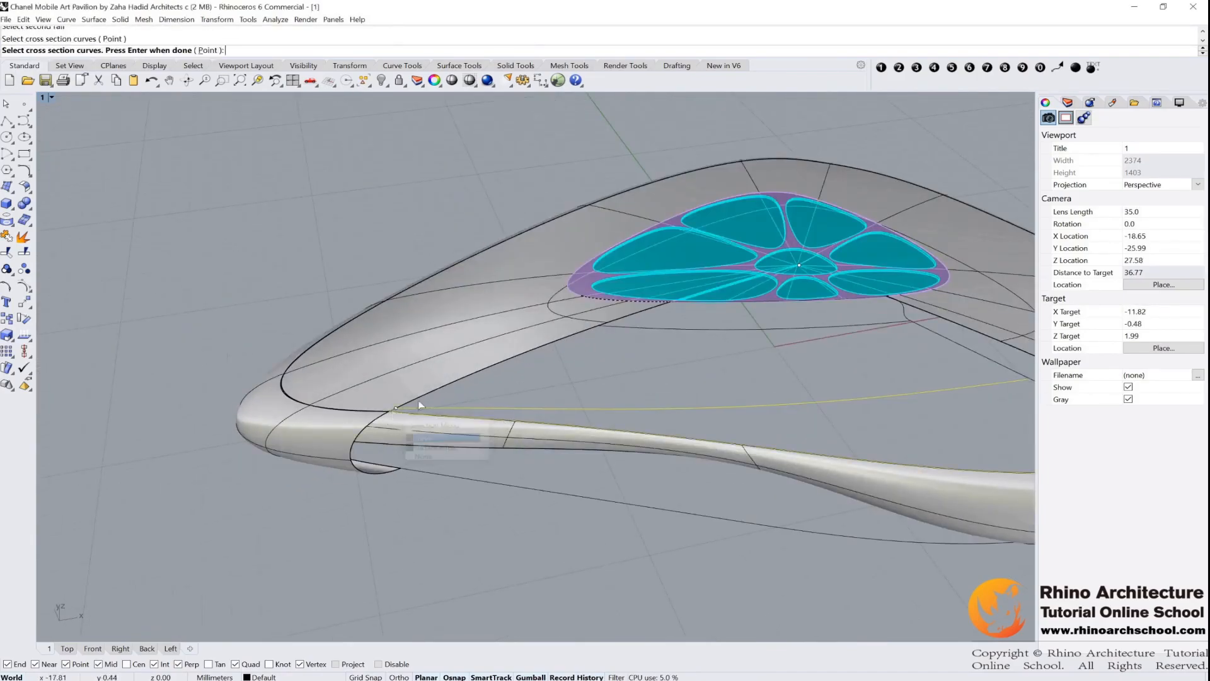
pyautogui.keyDown('shift'); pyautogui.moveTo(912, 342); pyautogui.dragTo(606, 339, button='right'); pyautogui.keyUp('shift')
pyautogui.click(736, 398)
pyautogui.press('Return')
pyautogui.click(861, 470)
pyautogui.keyDown('shift'); pyautogui.moveTo(575, 397); pyautogui.dragTo(557, 357, button='right'); pyautogui.keyUp('shift')
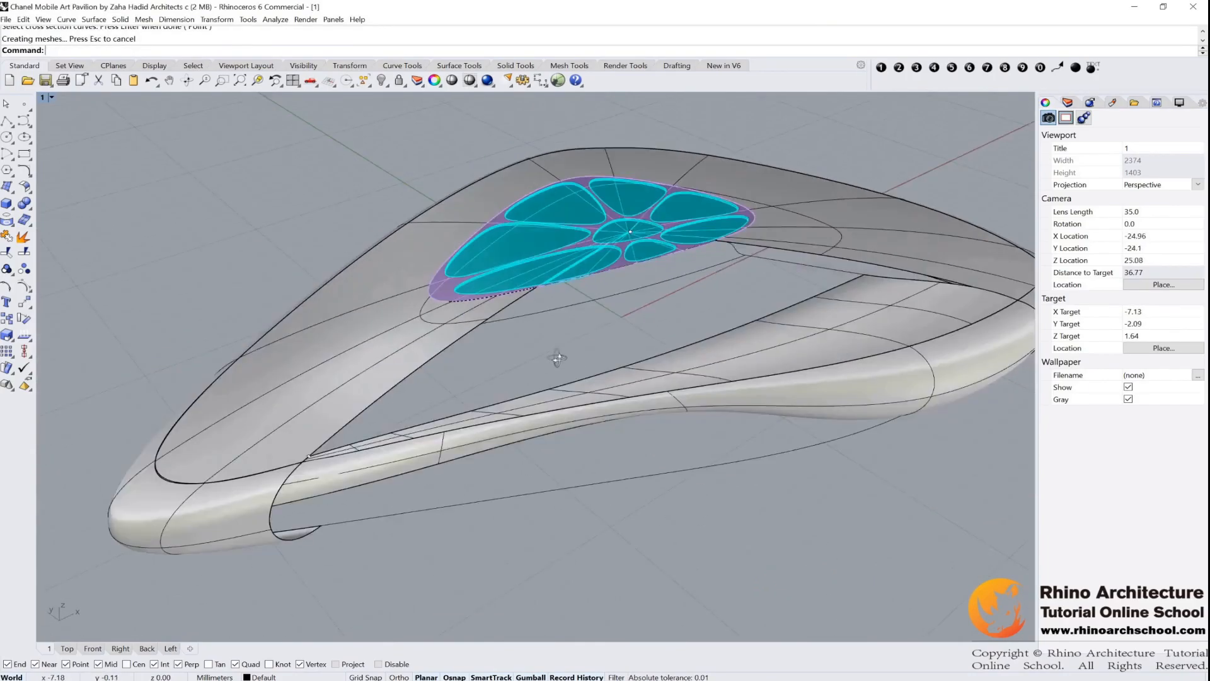
pyautogui.press('Return')
pyautogui.click(423, 360)
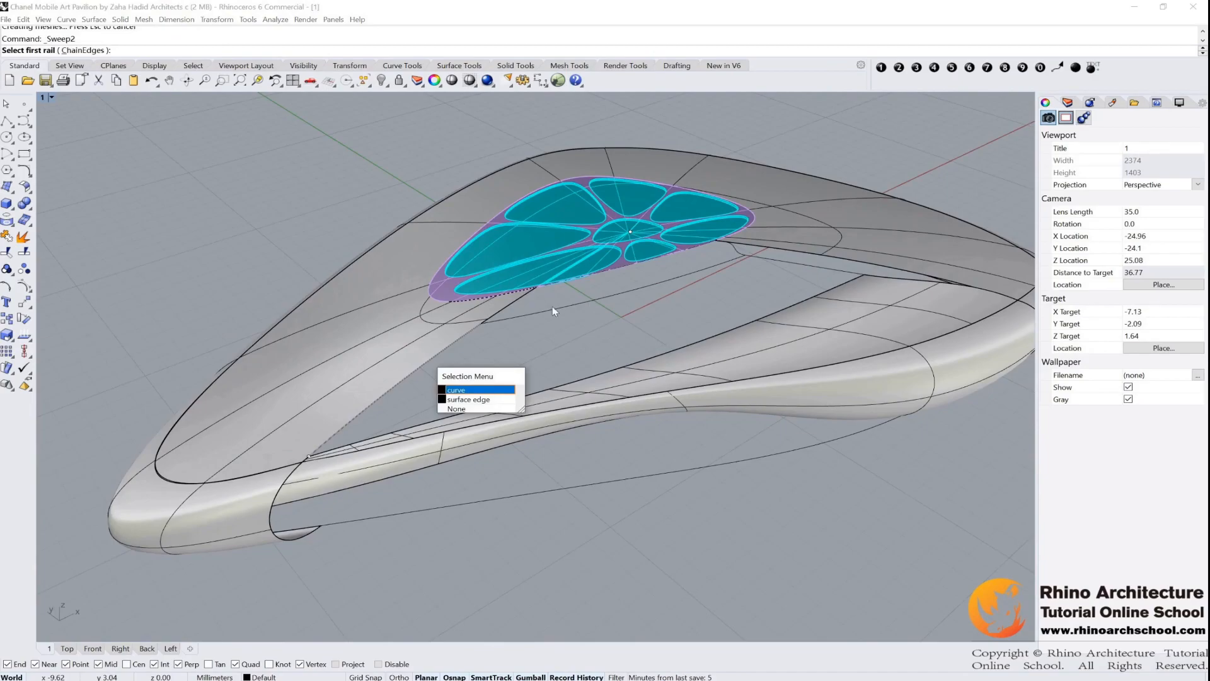
pyautogui.press('Return')
pyautogui.click(780, 260)
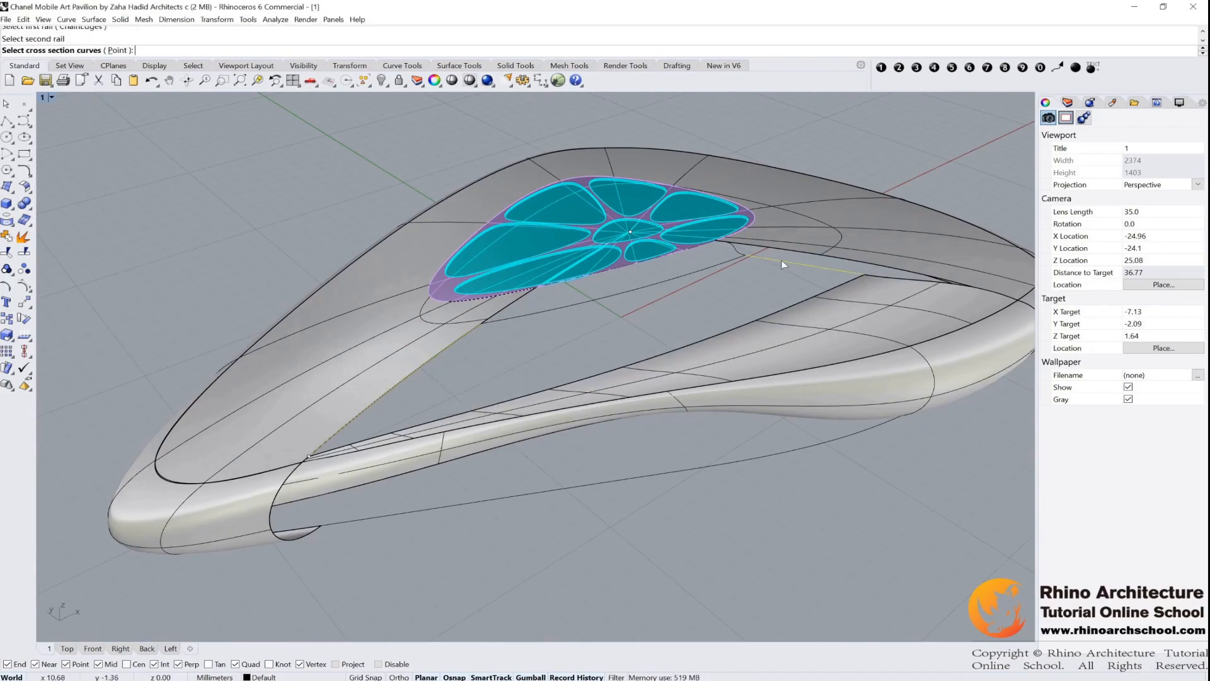
pyautogui.press('Escape')
# Sweep a two-rail surface between the straight and curved inner cross curves, with the left edge curve and the straight middle curve as cross sections
pyautogui.press('Return')
pyautogui.click(773, 312)
pyautogui.press('Return')
pyautogui.click(672, 274)
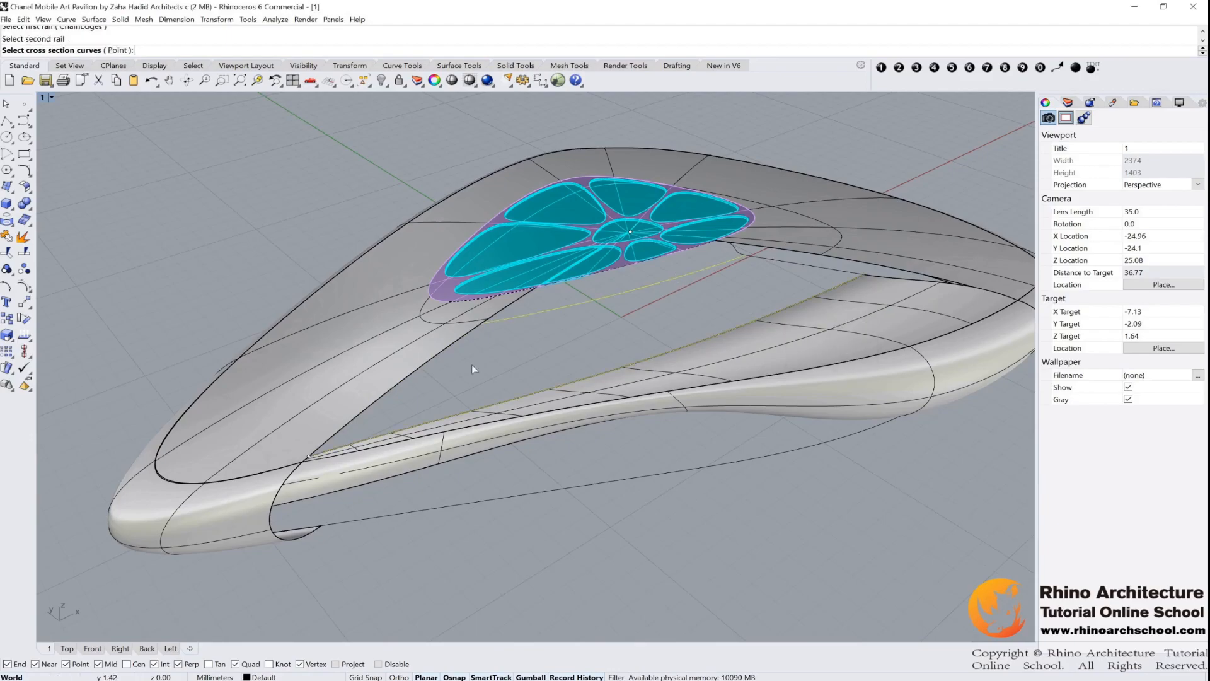
pyautogui.click(466, 346)
pyautogui.press('Return')
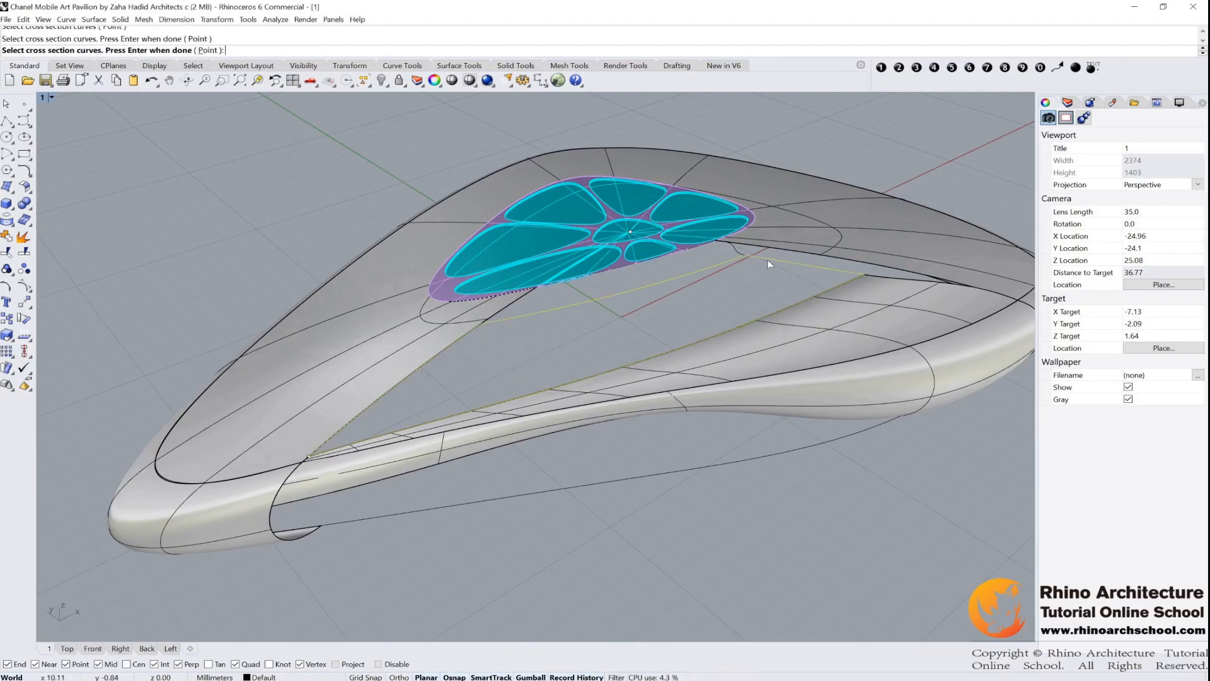
pyautogui.press('Return')
pyautogui.click(855, 474)
pyautogui.moveTo(640, 369); pyautogui.dragTo(599, 380, button='right')
pyautogui.scroll(6, 576, 322)
pyautogui.scroll(2, 575, 320)
pyautogui.rightClick(563, 315)
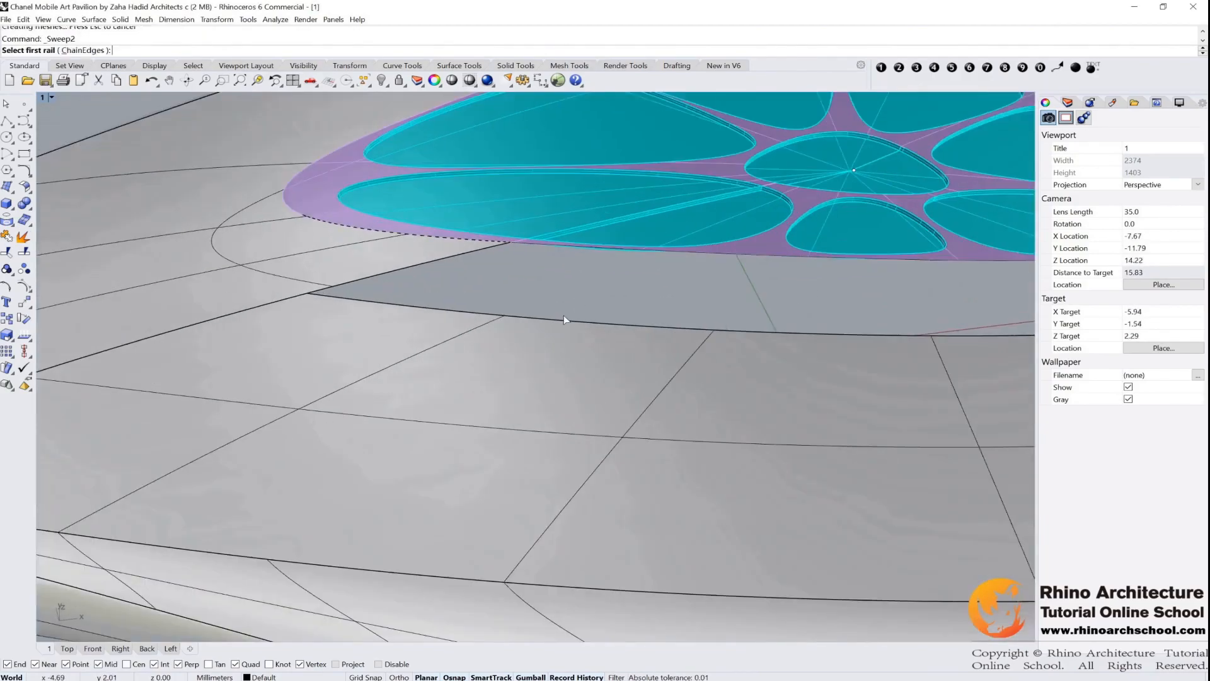
pyautogui.click(446, 254)
pyautogui.click(446, 255)
pyautogui.scroll(-6, 446, 255)
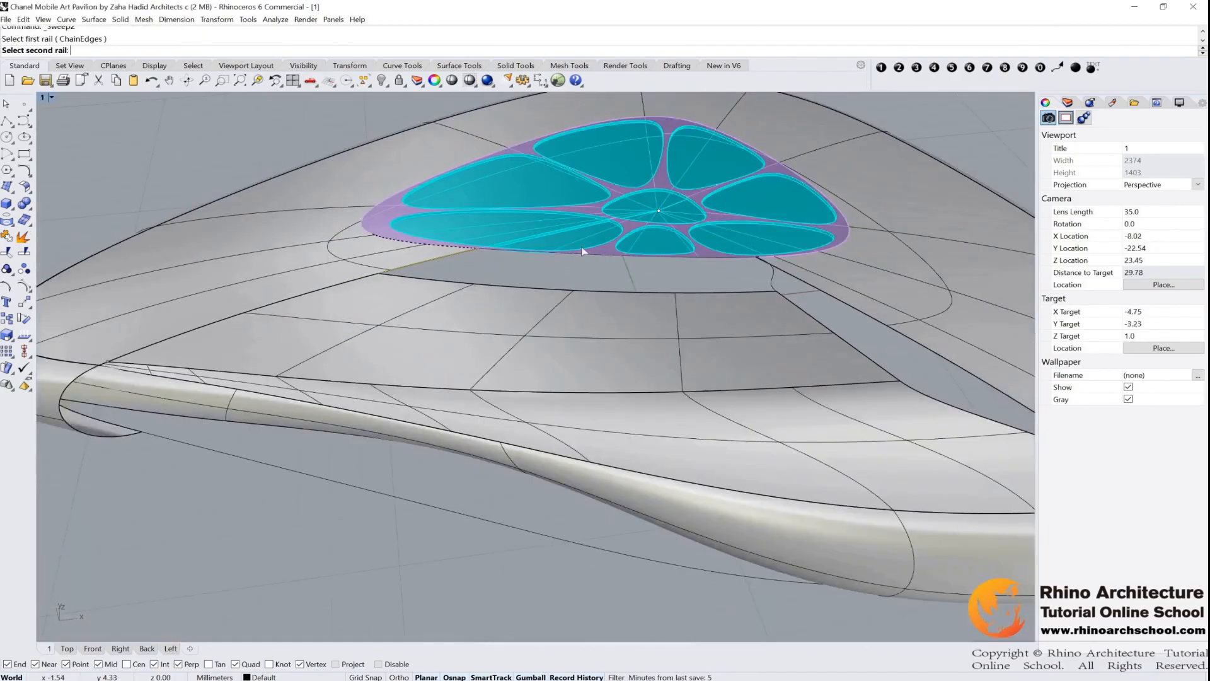
pyautogui.keyDown('shift'); pyautogui.moveTo(583, 252); pyautogui.dragTo(498, 347, button='right'); pyautogui.keyUp('shift')
pyautogui.press('Escape')
# Close the remaining gap below the skylight with a two-rail sweep, using the short curves at both ends as cross sections
pyautogui.rightClick(481, 366)
pyautogui.click(471, 388)
pyautogui.click(481, 356)
pyautogui.click(480, 346)
pyautogui.click(480, 346)
pyautogui.click(368, 349)
pyautogui.press('Return')
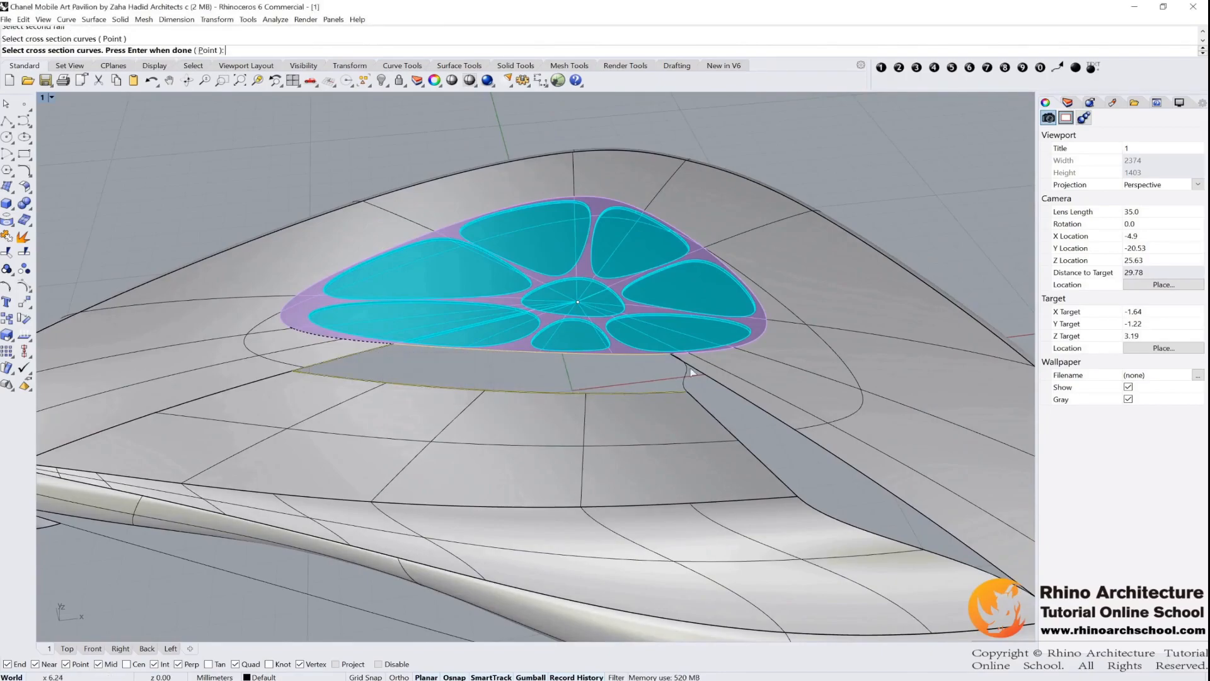
pyautogui.click(684, 373)
pyautogui.press('Return')
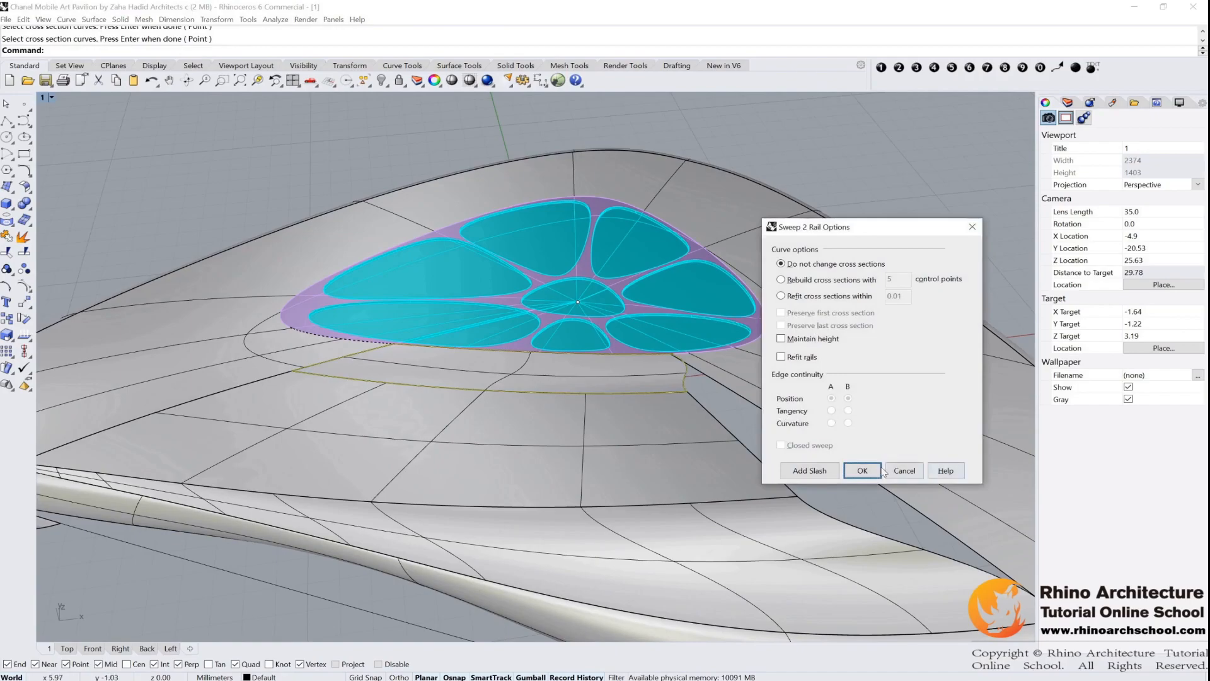
pyautogui.scroll(-7, 687, 366)
pyautogui.moveTo(699, 397); pyautogui.dragTo(632, 290, button='right')
pyautogui.scroll(6, 699, 359)
pyautogui.write('Z')
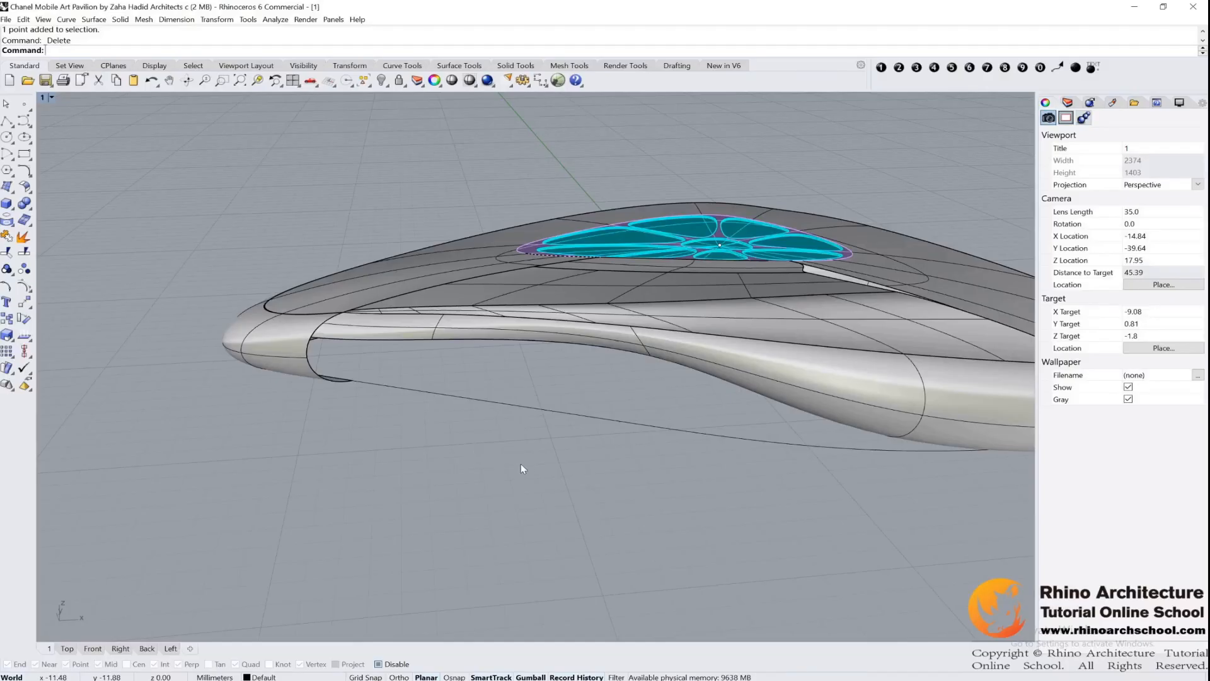
# Check the pavilion's reference image Chanel2.jpg in Photos
pyautogui.hotkey('alt', 'Tab')
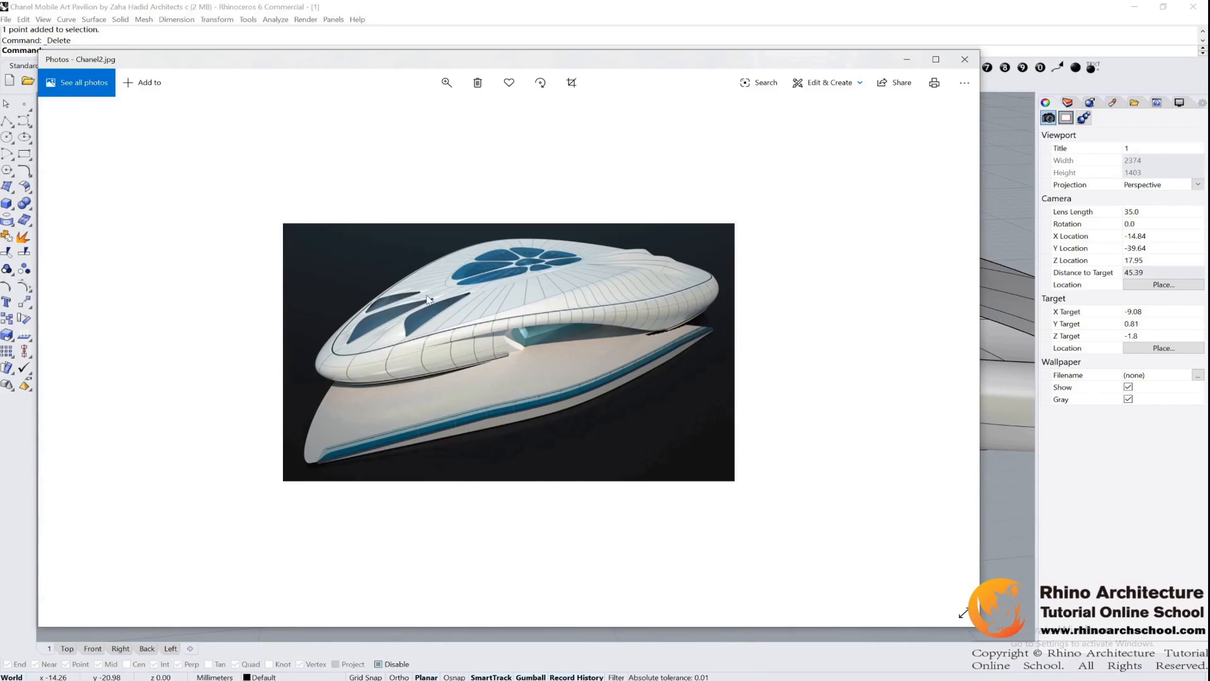
pyautogui.click(907, 59)
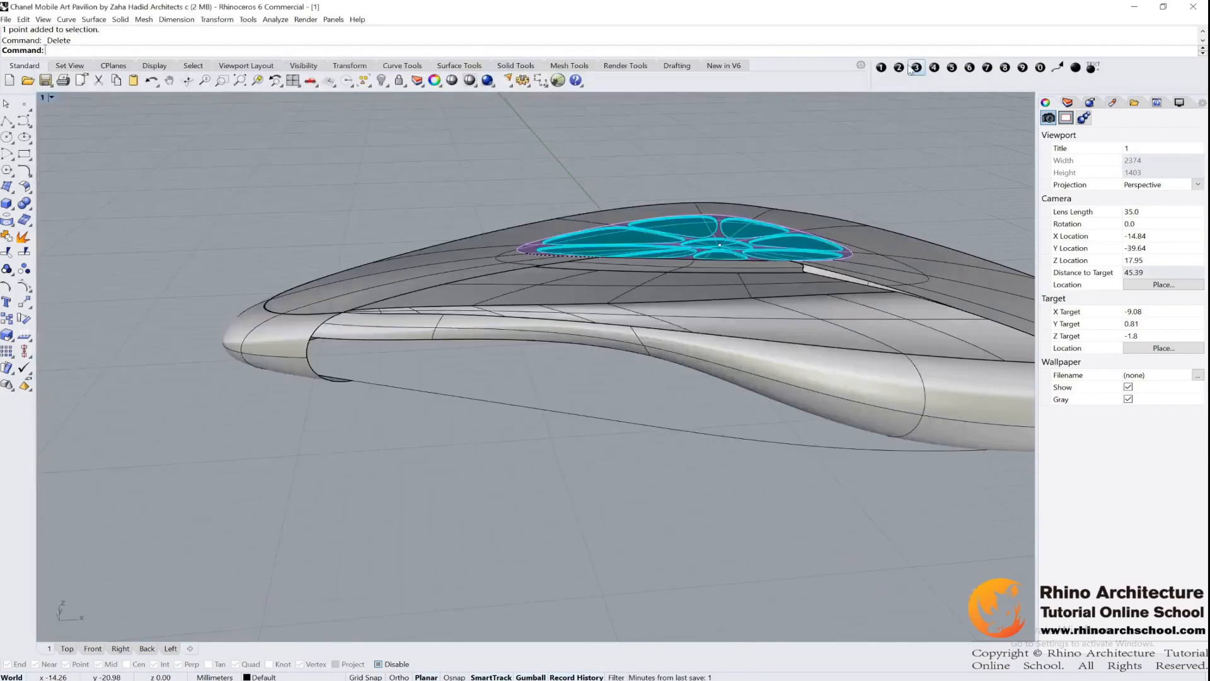
# Split the trimmed upper shell surface along three U-direction isocurves at the radial lines around region 2, with Shrink set to No
pyautogui.doubleClick(51, 95)
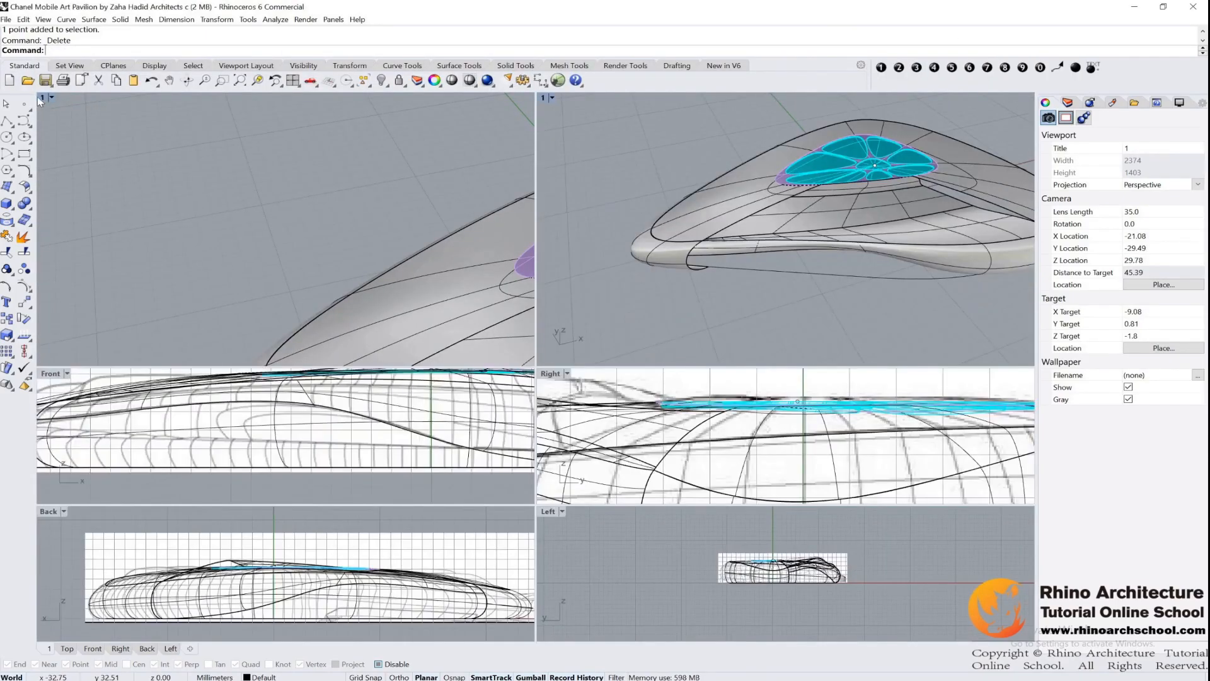
pyautogui.click(775, 214)
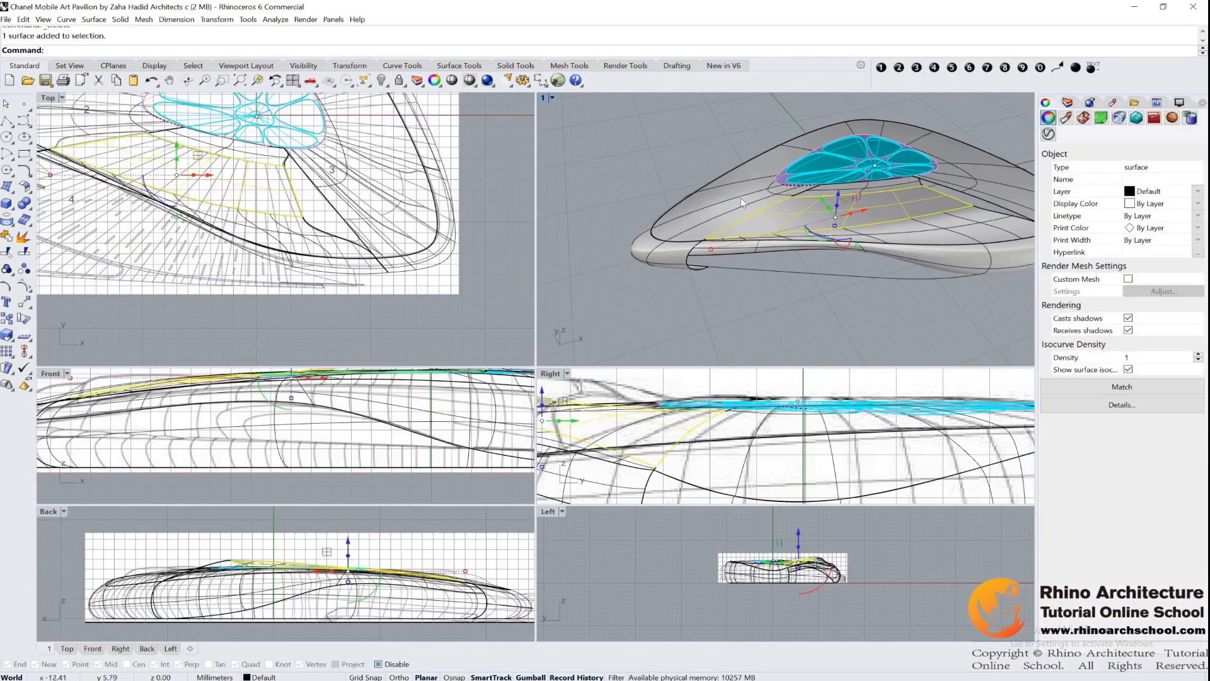
pyautogui.click(742, 203)
pyautogui.doubleClick(50, 99)
pyautogui.moveTo(39, 254); pyautogui.dragTo(162, 314, button='right')
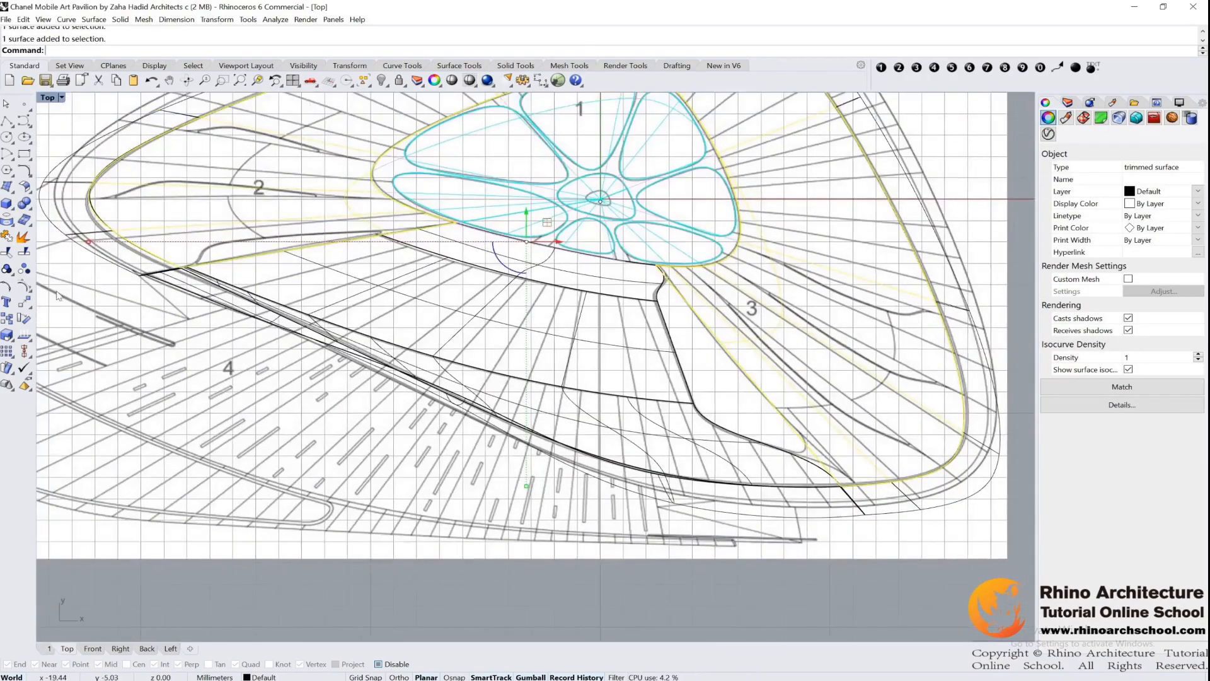
pyautogui.rightClick(27, 256)
pyautogui.scroll(3, 256, 321)
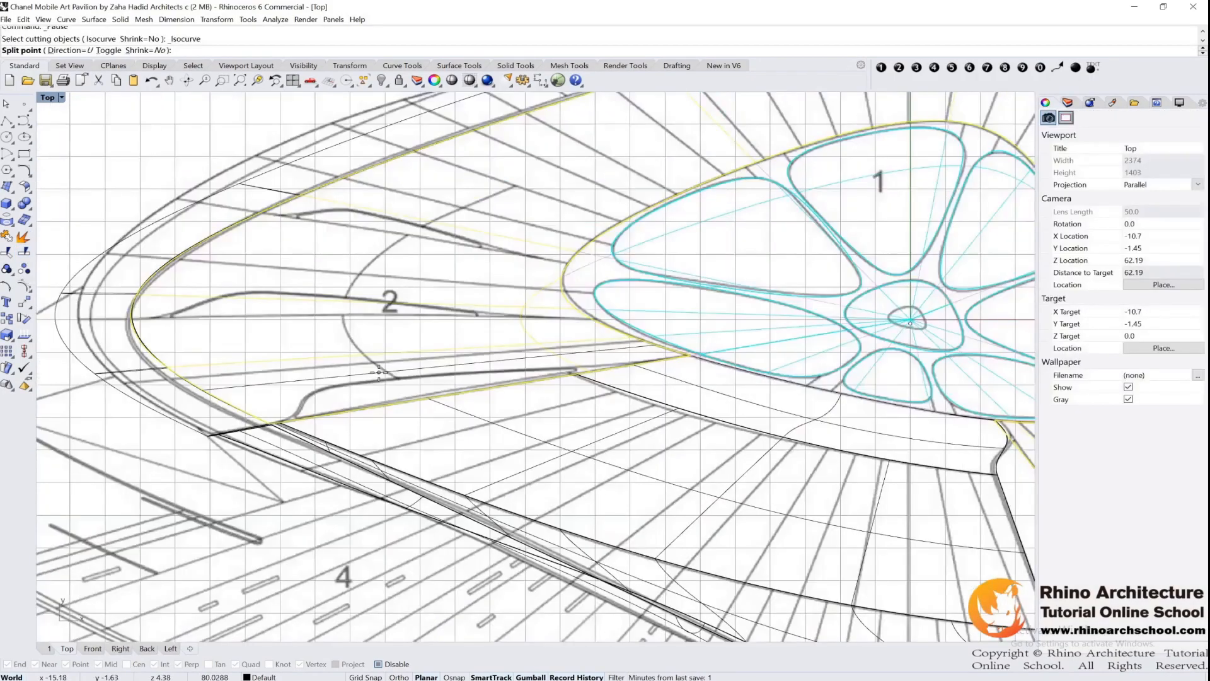
pyautogui.click(147, 318)
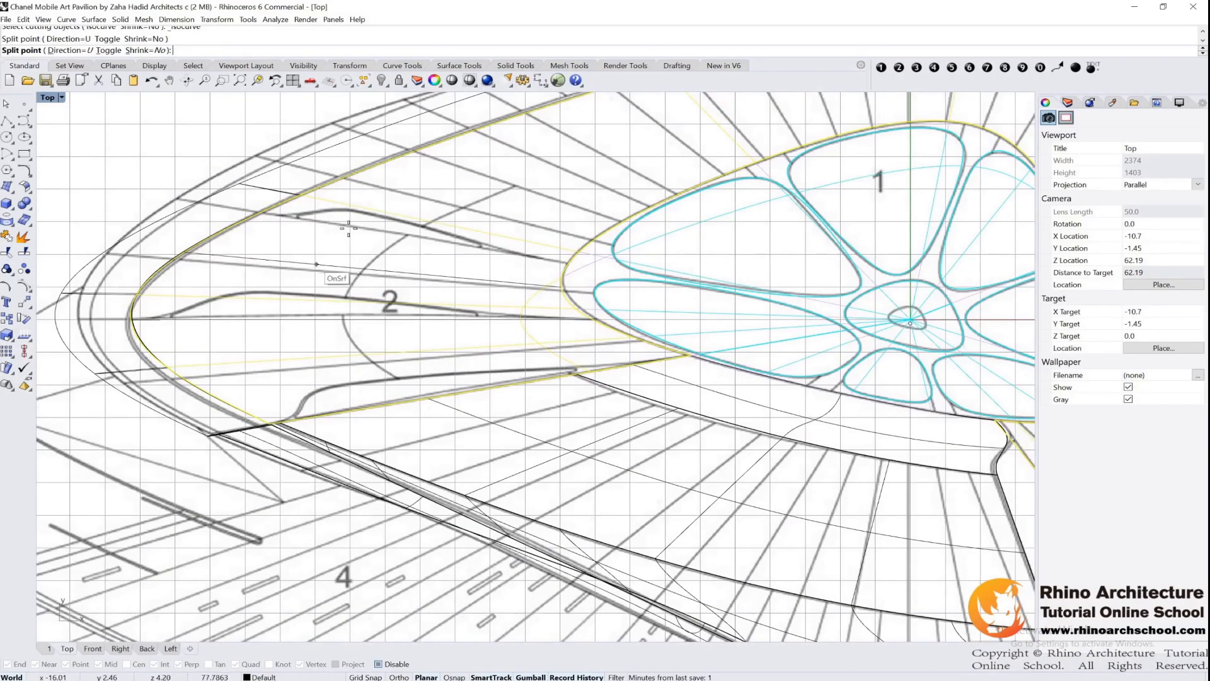
pyautogui.moveTo(566, 168); pyautogui.dragTo(458, 267, button='right')
pyautogui.click(326, 258)
pyautogui.press('Return')
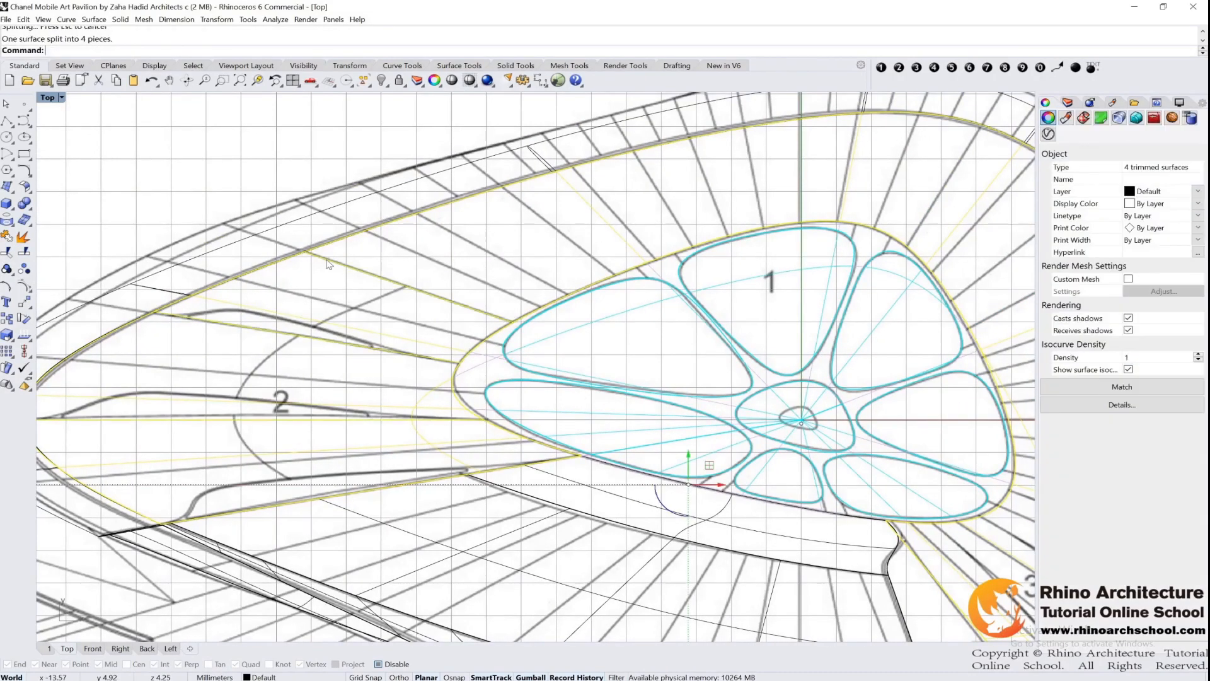
# Examine the individual pieces of the split upper shell in the perspective view
pyautogui.doubleClick(63, 99)
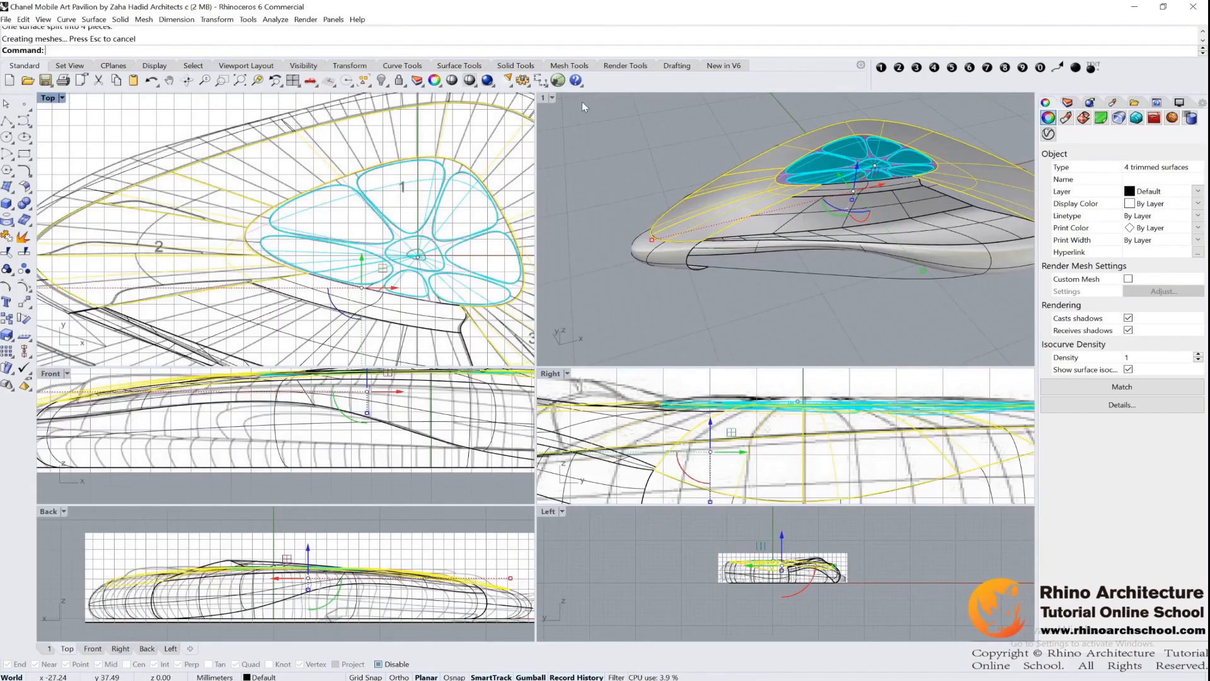
pyautogui.doubleClick(546, 99)
pyautogui.moveTo(371, 331); pyautogui.dragTo(523, 357, button='right')
pyautogui.click(523, 359)
pyautogui.keyDown('shift'); pyautogui.click(491, 356); pyautogui.keyUp('shift')
pyautogui.keyDown('shift'); pyautogui.click(459, 332); pyautogui.keyUp('shift')
pyautogui.keyDown('shift'); pyautogui.click(457, 263); pyautogui.keyUp('shift')
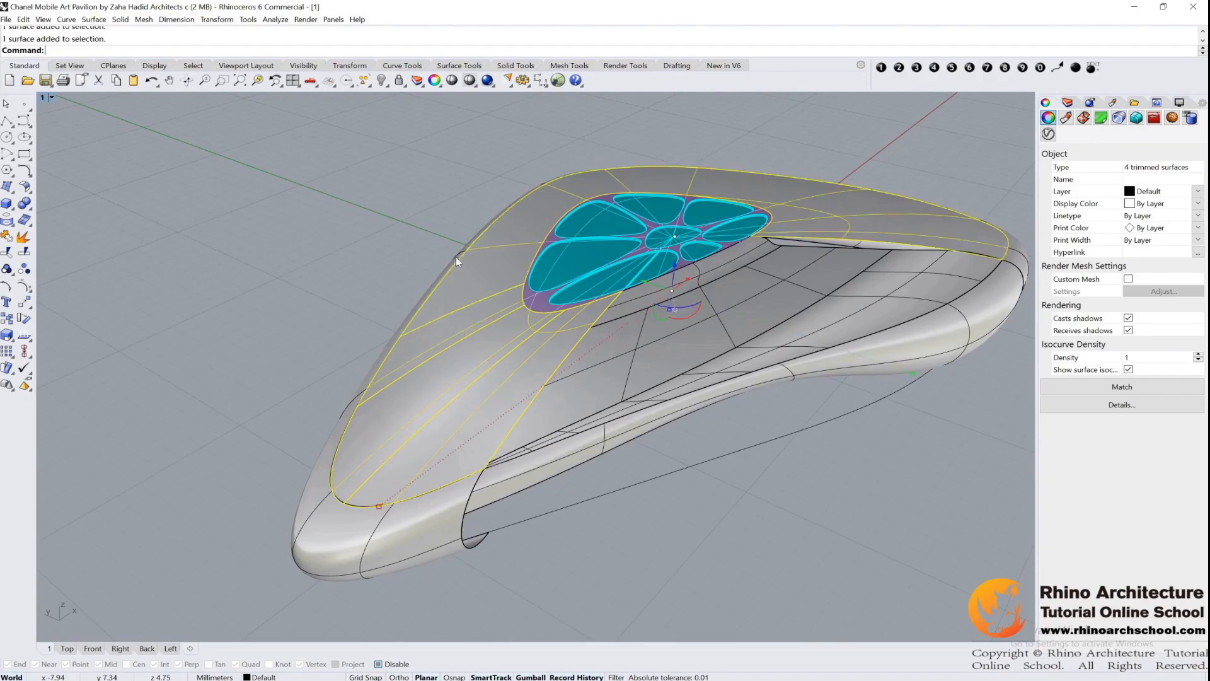
pyautogui.moveTo(784, 231); pyautogui.dragTo(652, 170, button='right')
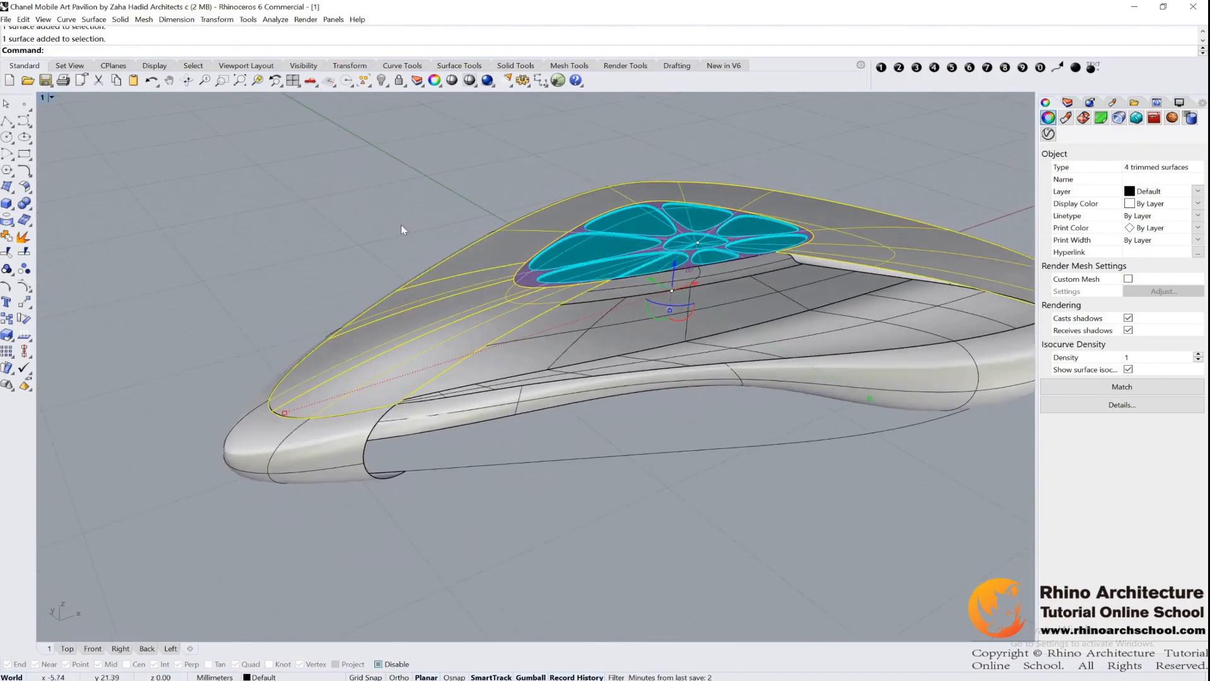
pyautogui.click(438, 201)
pyautogui.click(505, 259)
pyautogui.click(477, 283)
pyautogui.click(446, 310)
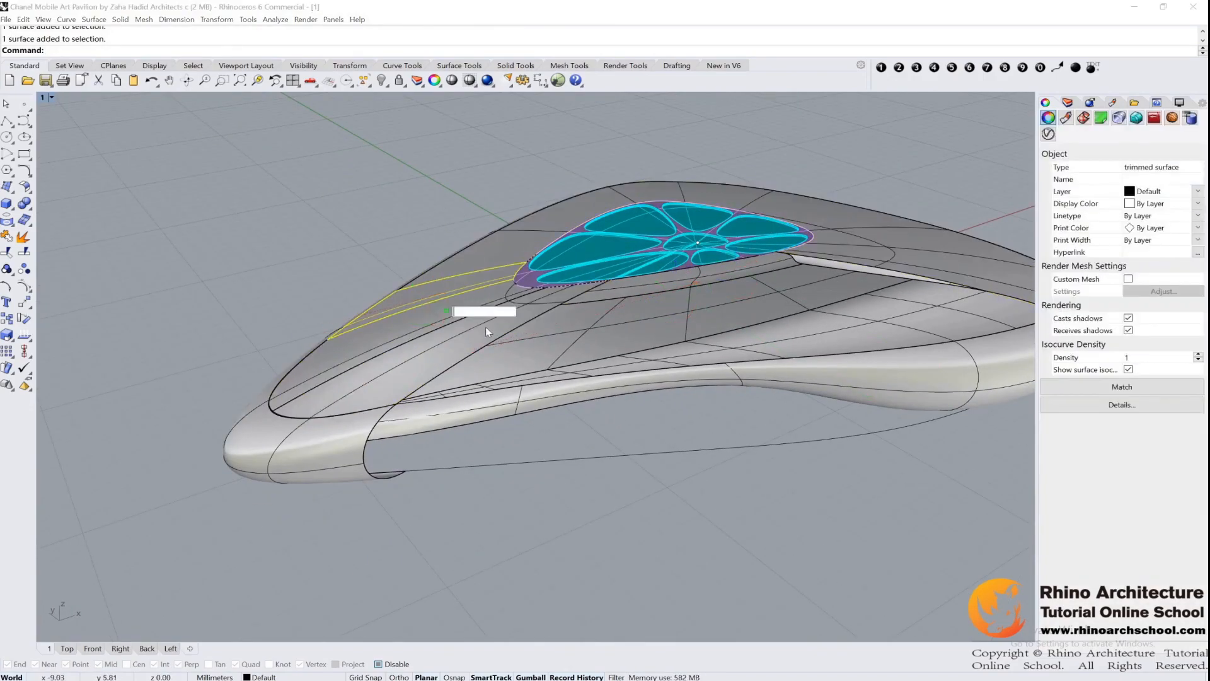
pyautogui.click(477, 335)
pyautogui.press('Escape')
# Display the control points of one split shell piece and inspect how far they extend
pyautogui.click(474, 324)
pyautogui.click(24, 286)
pyautogui.moveTo(726, 342); pyautogui.dragTo(592, 305, button='right')
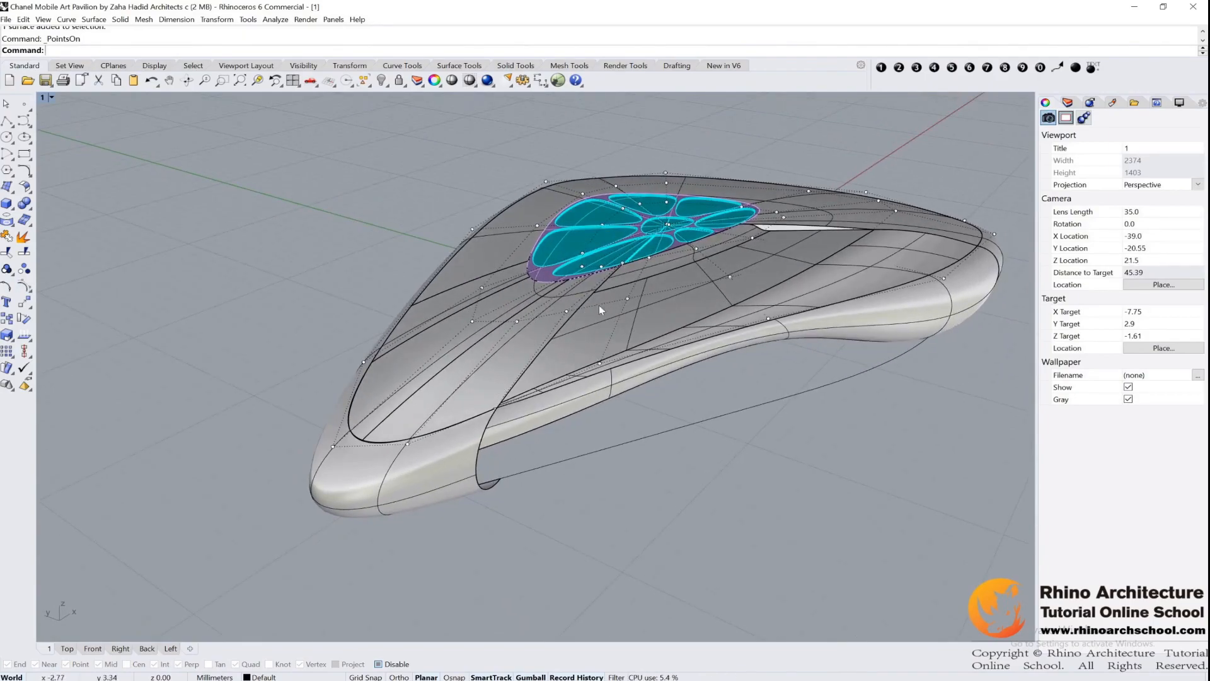
pyautogui.moveTo(661, 276); pyautogui.dragTo(557, 380, button='right')
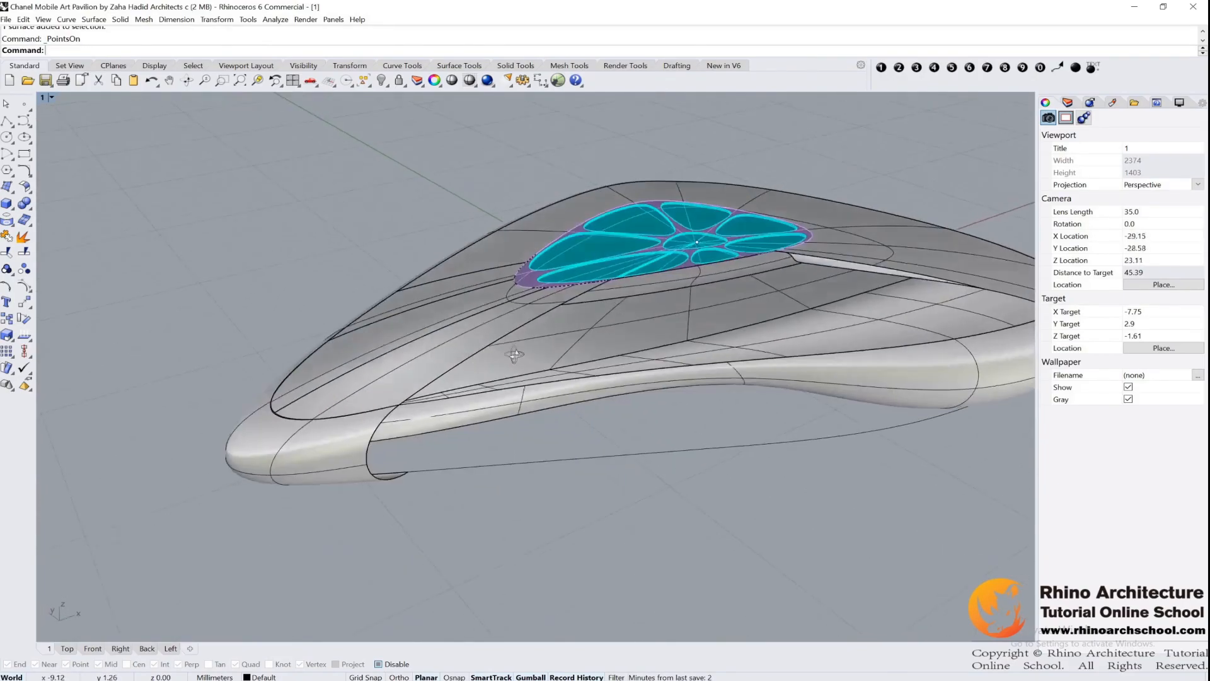
# Undo the shell split and repeat it along the same three U-direction isocurves with surface shrinking enabled
pyautogui.hotkey('ctrl', 'z')
pyautogui.click(451, 323)
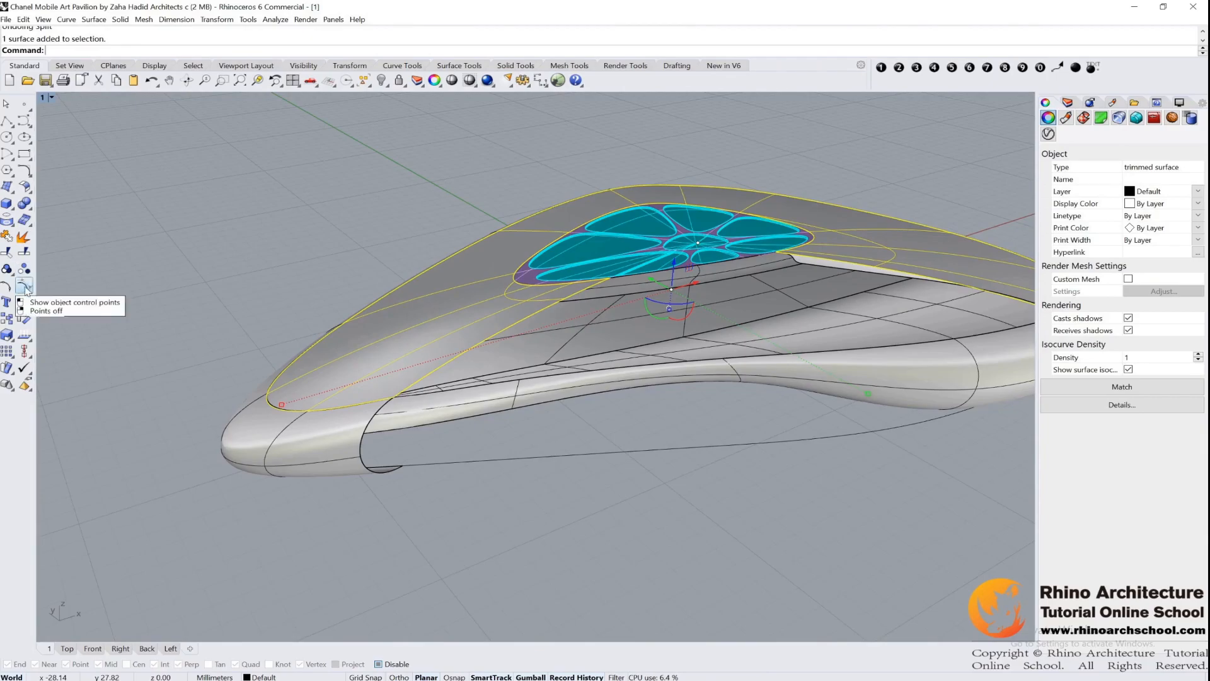
pyautogui.rightClick(26, 252)
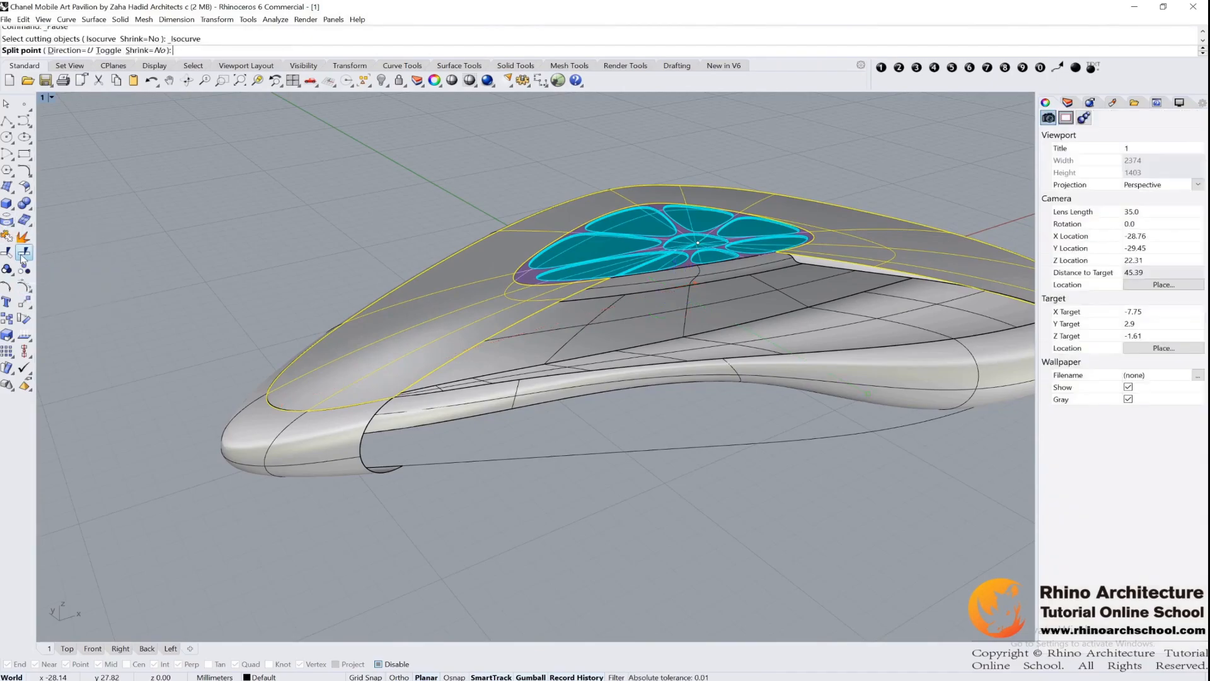
pyautogui.doubleClick(42, 98)
pyautogui.scroll(5, 159, 243)
pyautogui.click(159, 243)
pyautogui.moveTo(300, 189); pyautogui.dragTo(252, 253, button='right')
pyautogui.click(242, 215)
pyautogui.moveTo(351, 183); pyautogui.dragTo(259, 251, button='right')
pyautogui.click(143, 50)
pyautogui.press('Return')
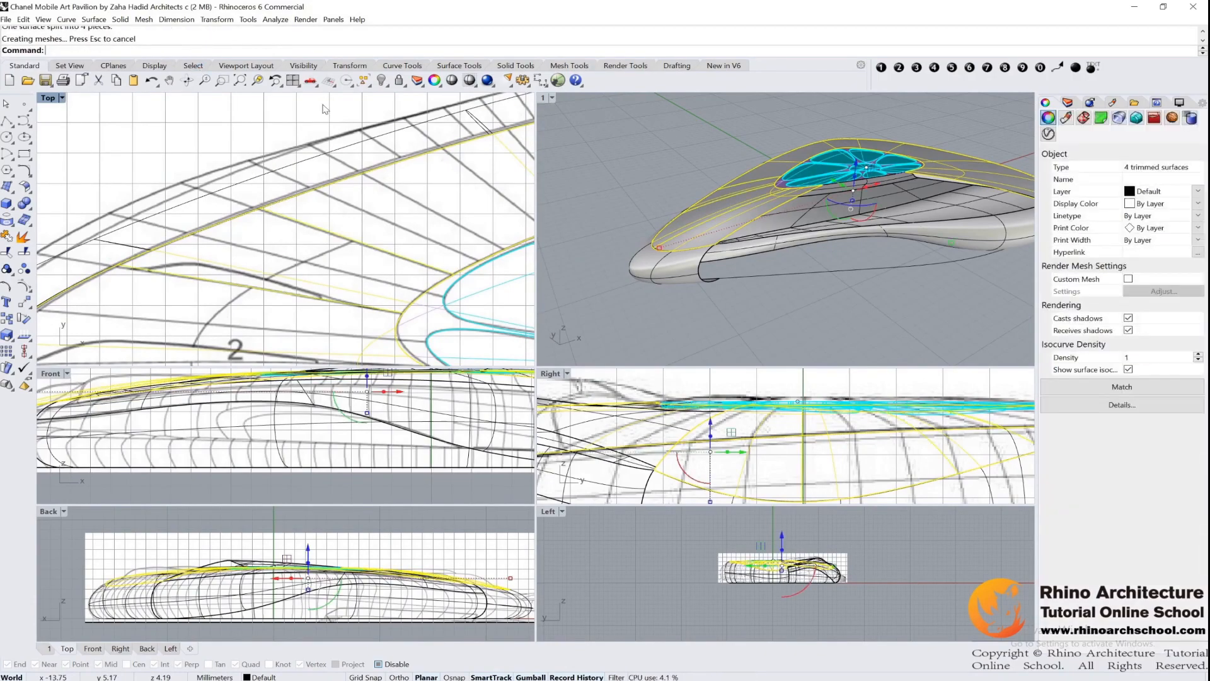
# Display the control points of a narrow piece of the newly split shell and inspect their layout in perspective
pyautogui.doubleClick(547, 102)
pyautogui.moveTo(555, 265); pyautogui.dragTo(696, 337, button='right')
pyautogui.click(560, 393)
pyautogui.press('F10')
pyautogui.scroll(6, 729, 333)
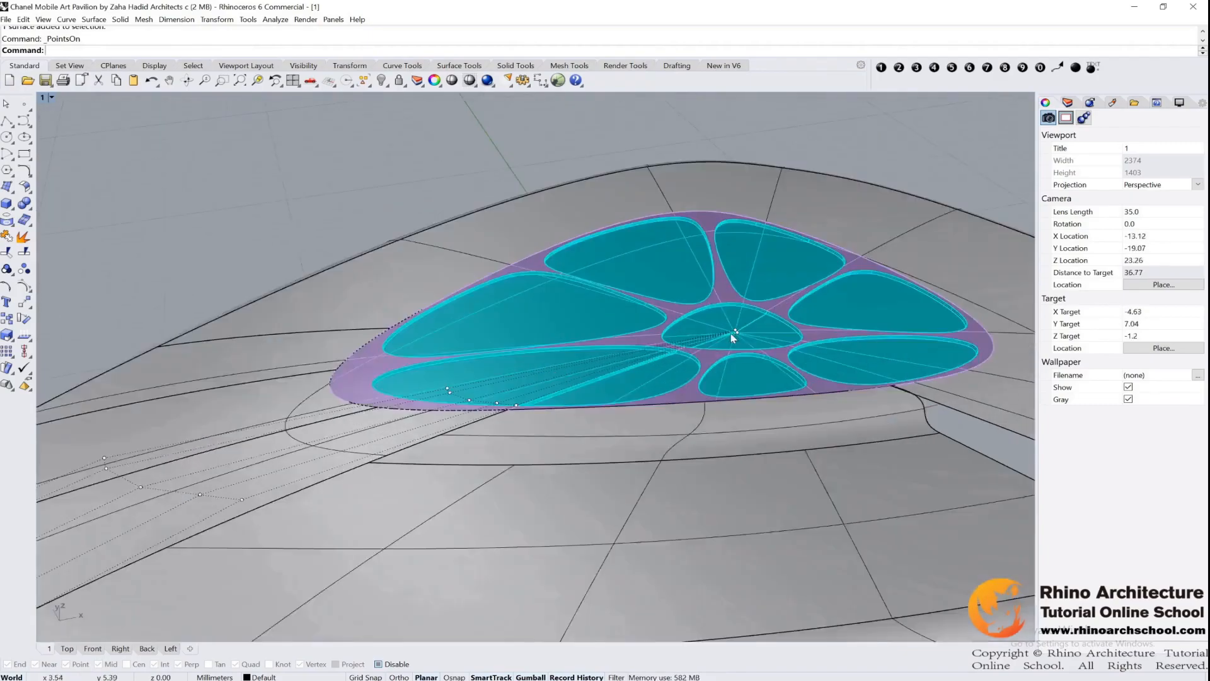
# Hide the control points and shrink the three split shell pieces between the nose and the region 2 openings to their trims
pyautogui.moveTo(765, 319); pyautogui.dragTo(787, 266, button='right')
pyautogui.scroll(-2, 787, 217)
pyautogui.scroll(-5, 787, 228)
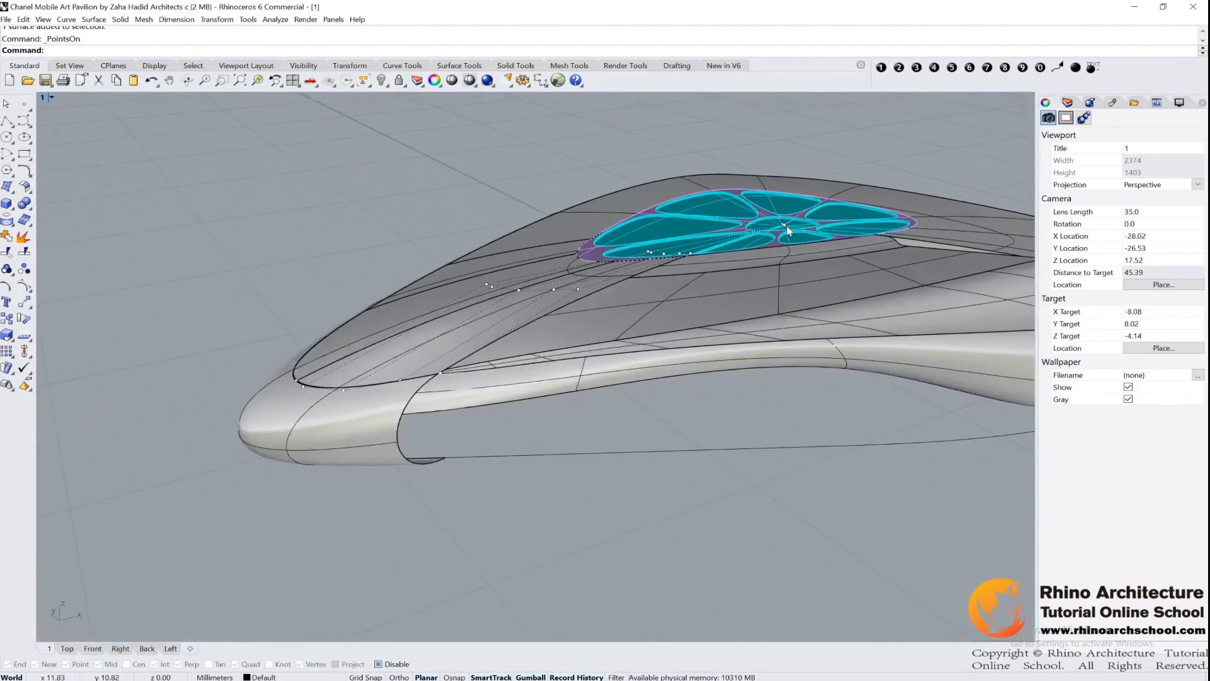
pyautogui.moveTo(708, 276); pyautogui.dragTo(728, 306, button='right')
pyautogui.click(678, 308)
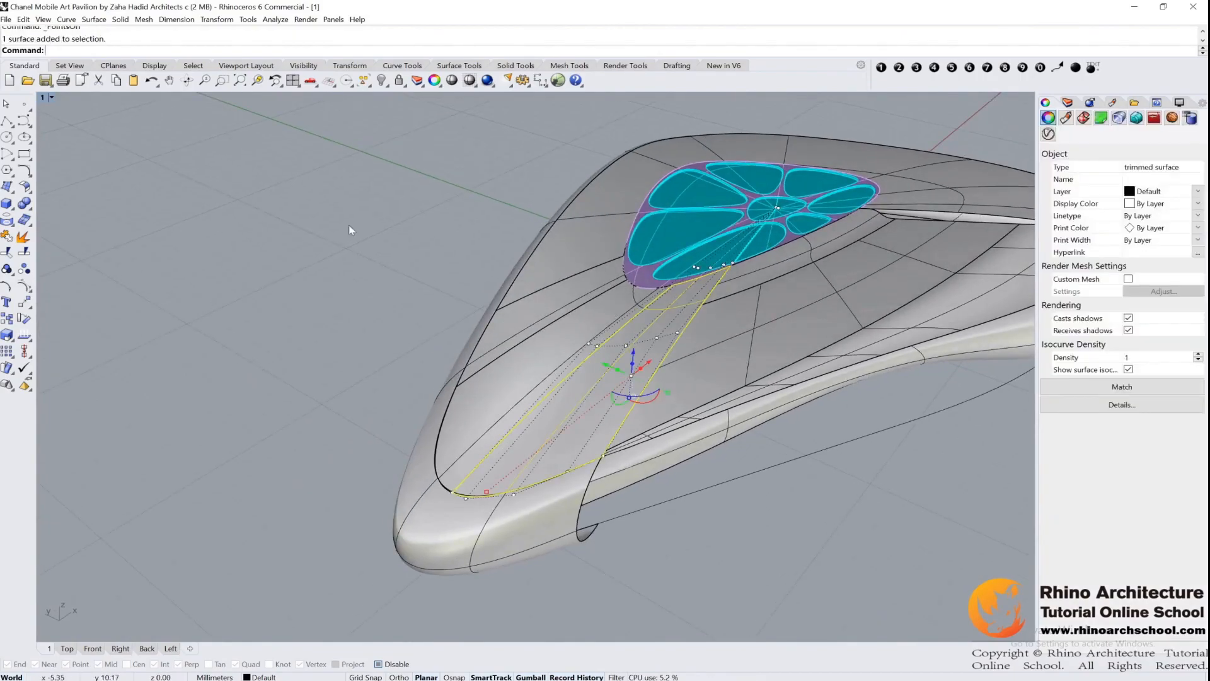
pyautogui.keyDown('shift'); pyautogui.click(584, 319); pyautogui.keyUp('shift')
pyautogui.keyDown('shift'); pyautogui.click(550, 297); pyautogui.keyUp('shift')
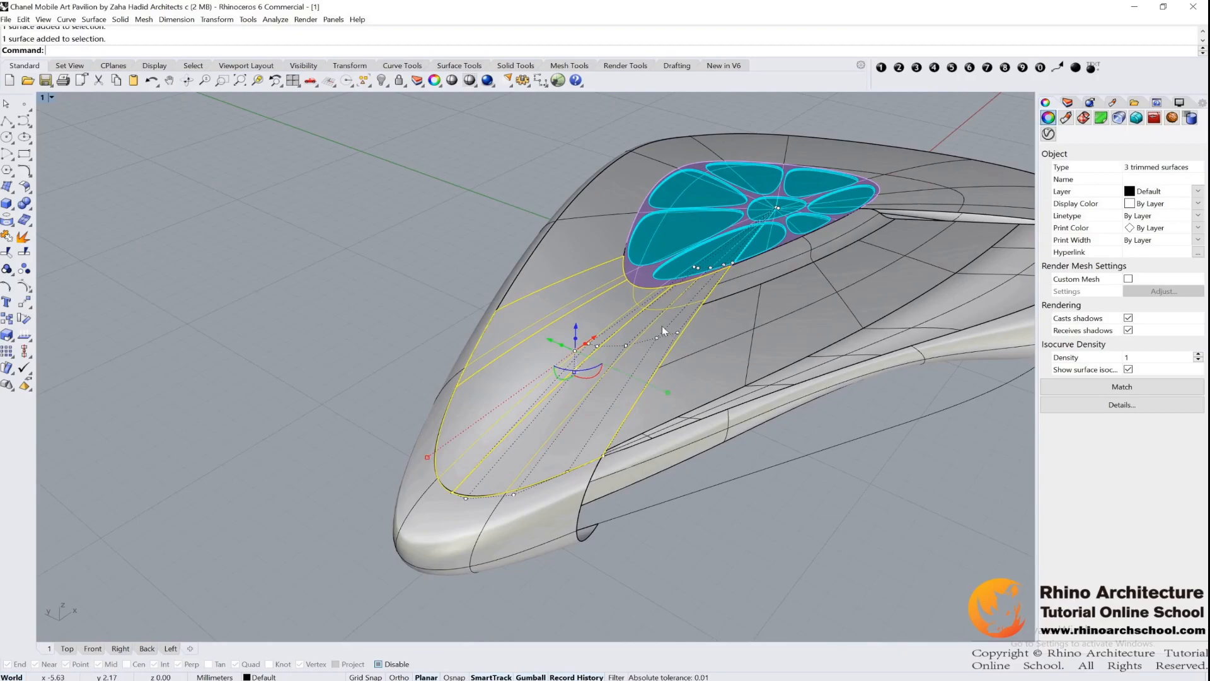
pyautogui.press('F11')
pyautogui.click(29, 191)
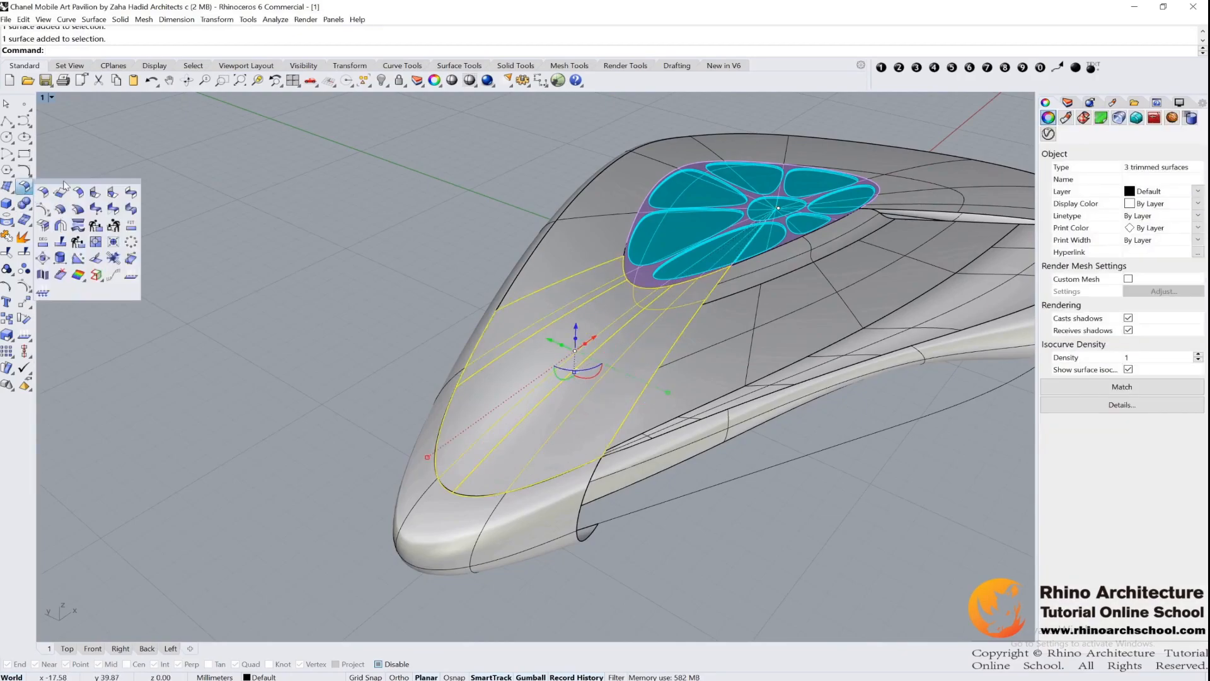
pyautogui.moveTo(65, 184); pyautogui.dragTo(80, 181)
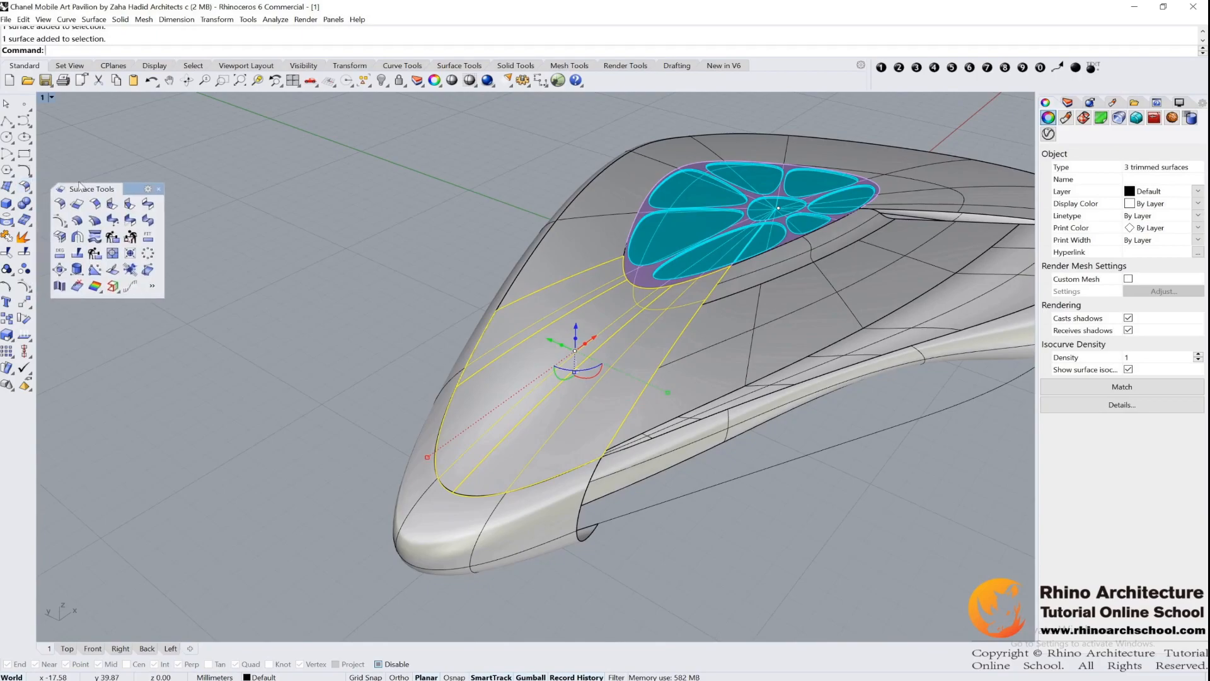
pyautogui.click(129, 253)
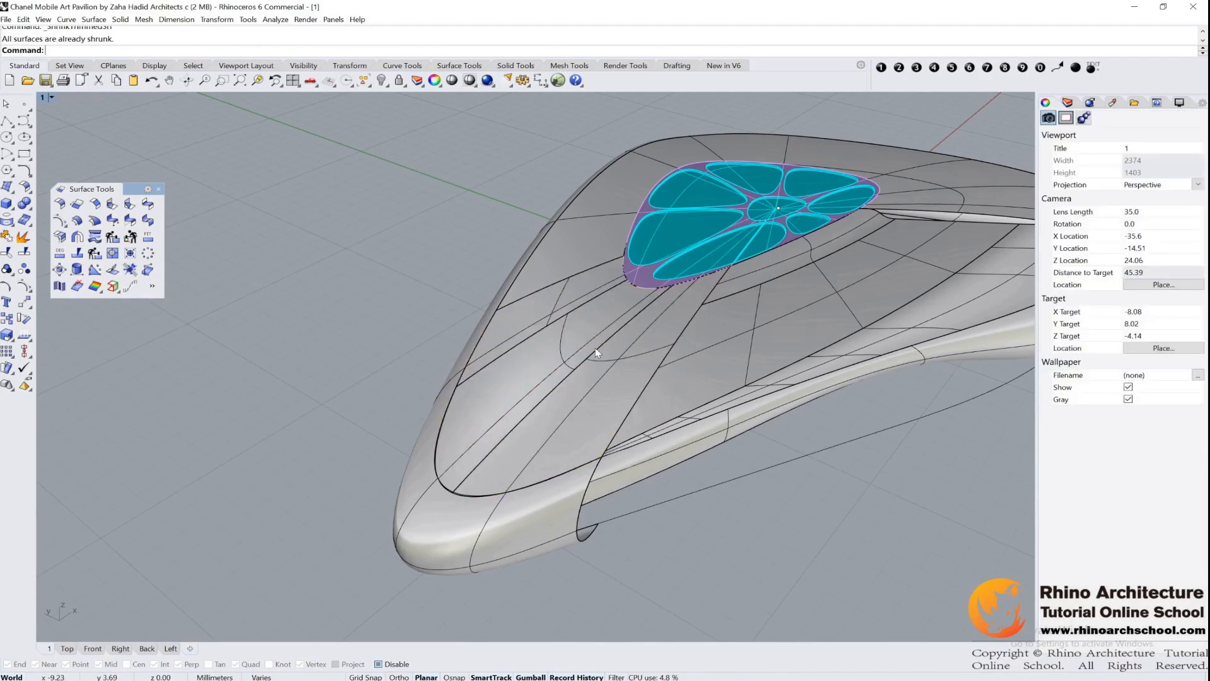
# Check the control points of the shell piece bordering the front opening, hide them, and delete the stray point object amid the region 2 openings
pyautogui.click(627, 357)
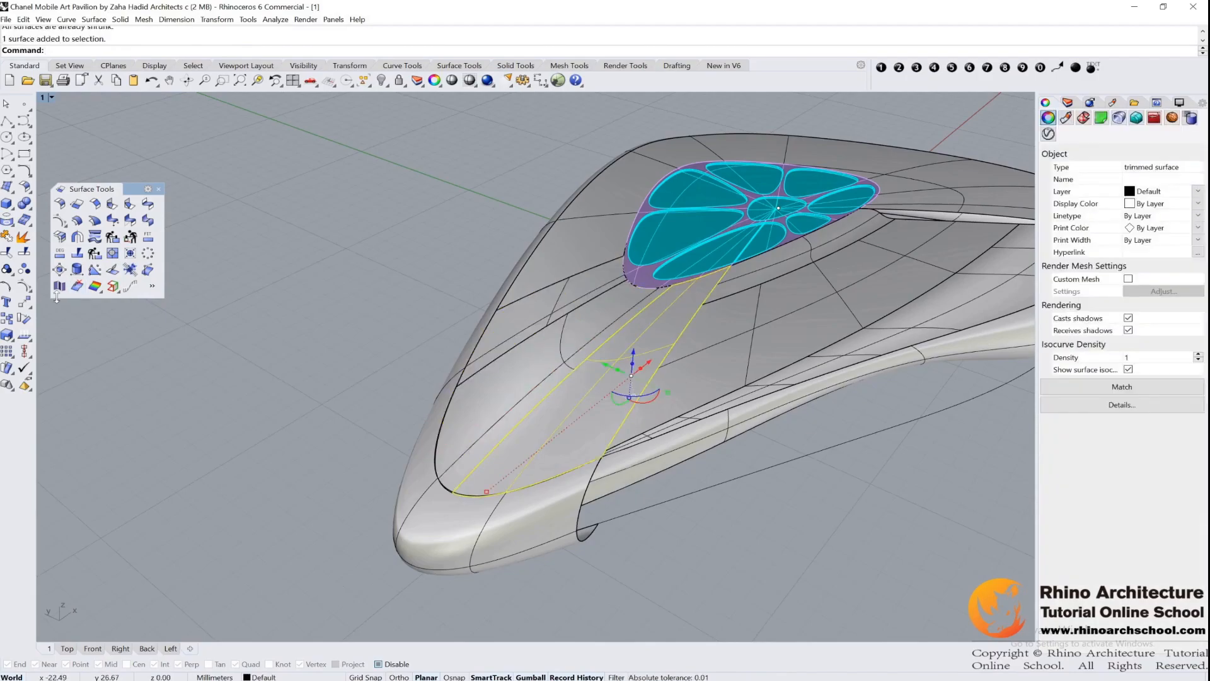
pyautogui.click(25, 288)
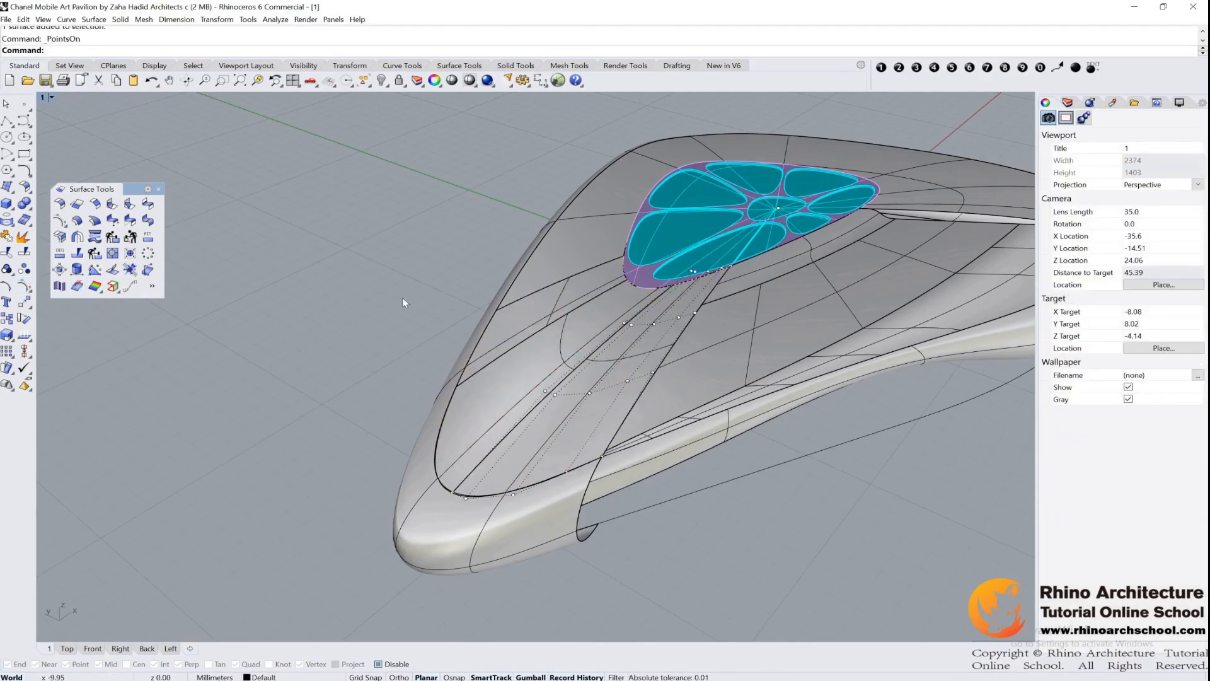
pyautogui.press('Escape')
pyautogui.click(783, 212)
pyautogui.press('Delete')
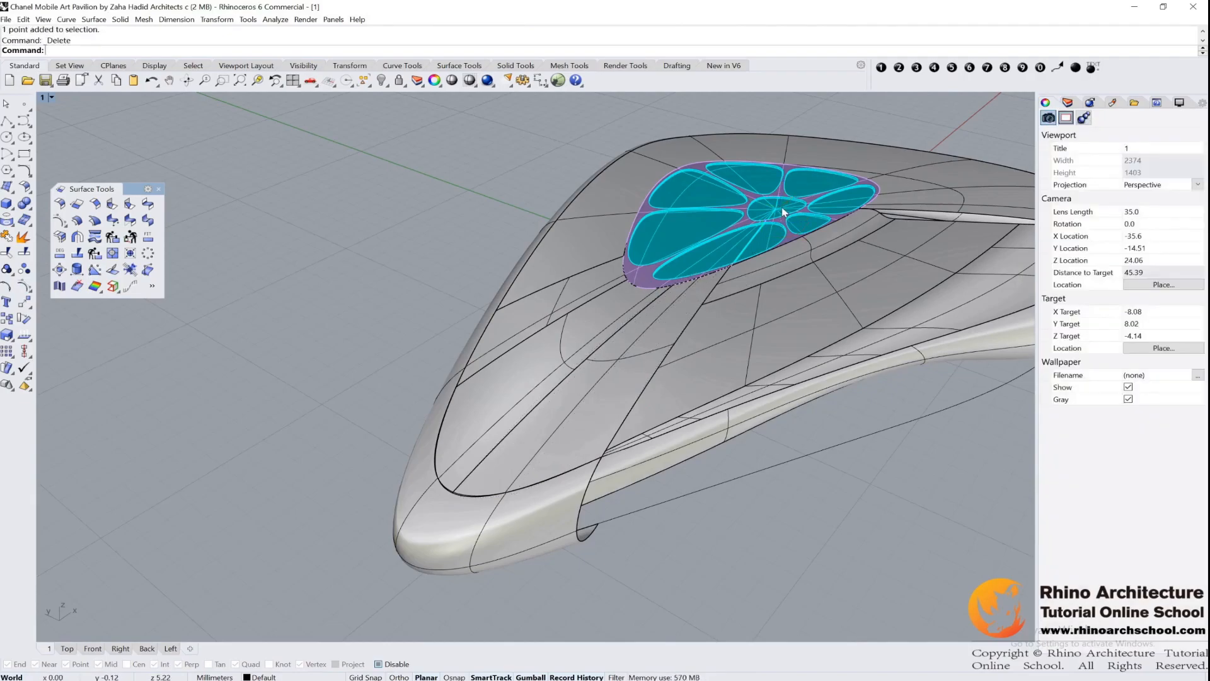
# Display the control points of the shell piece along the front opening and examine their spacing from several perspective angles
pyautogui.click(649, 347)
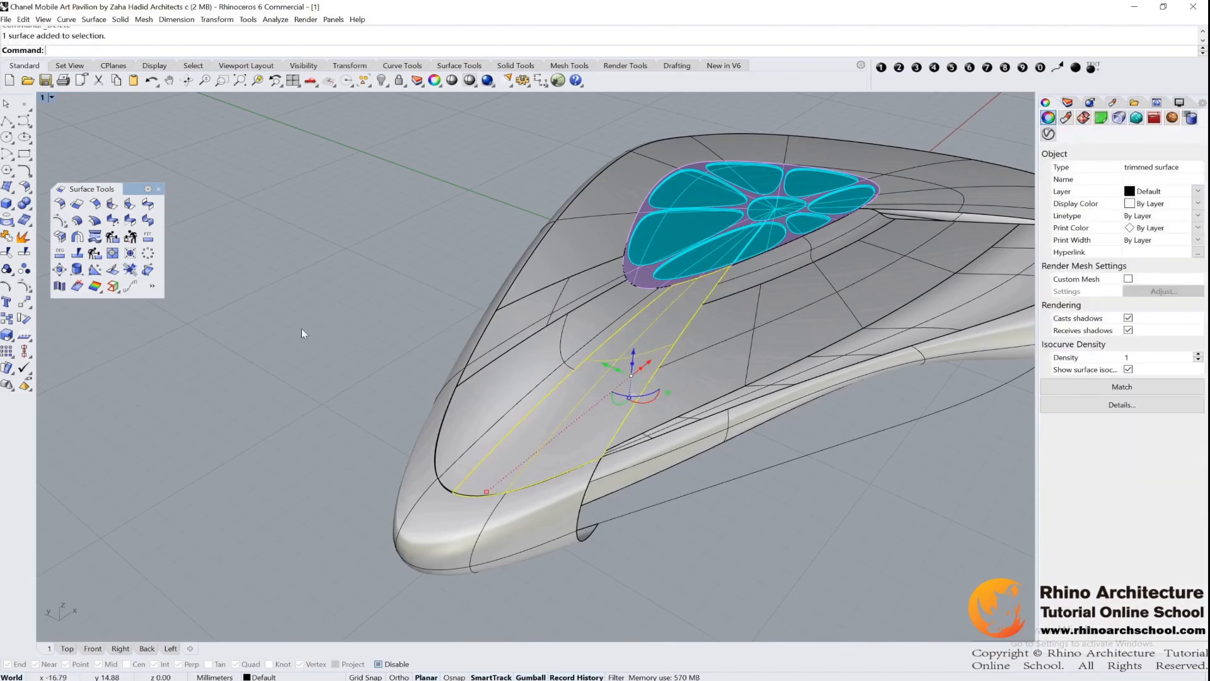
pyautogui.click(59, 285)
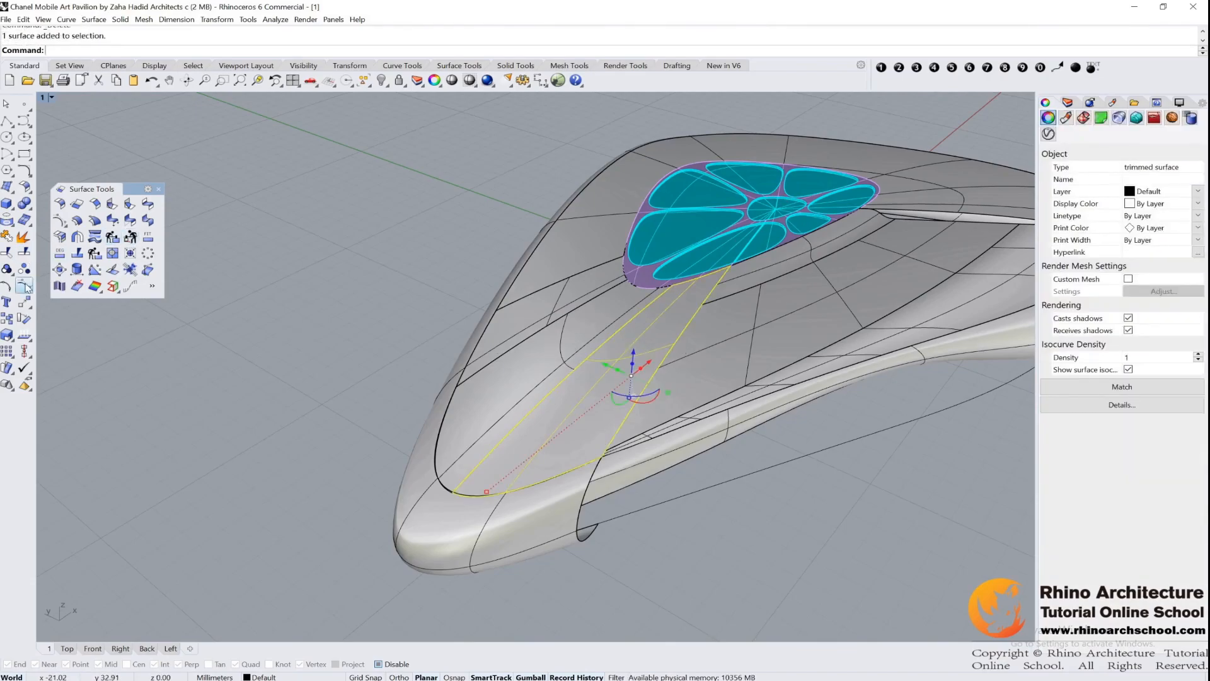
pyautogui.scroll(4, 696, 270)
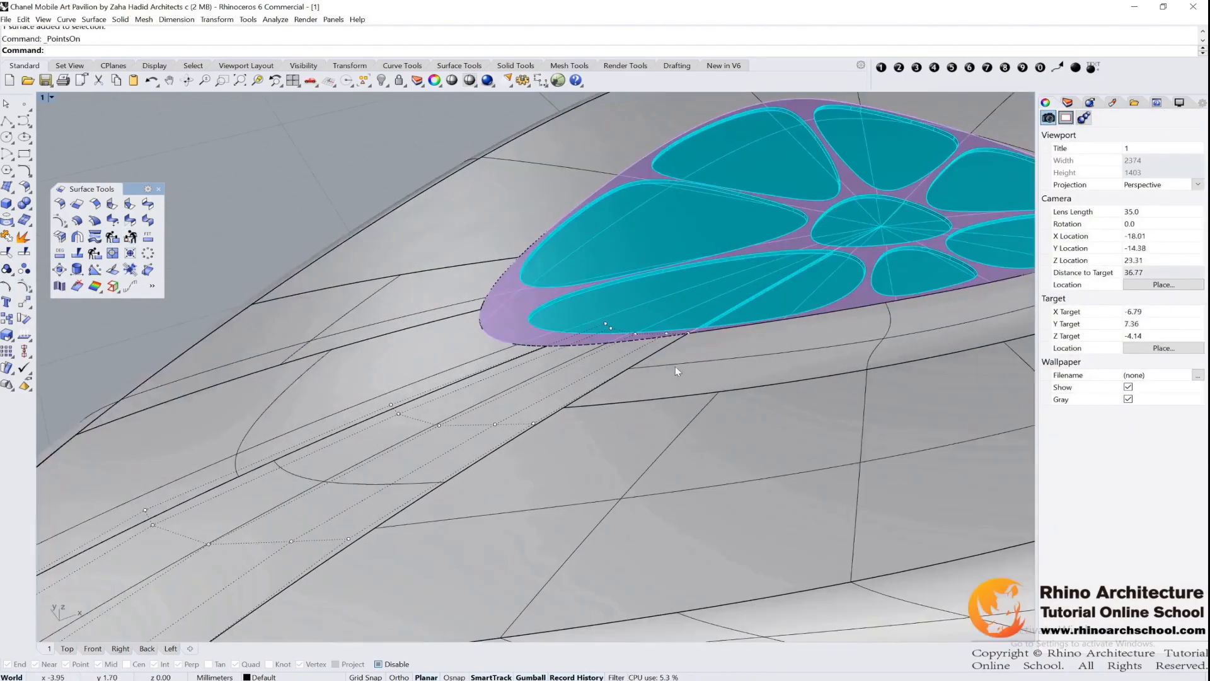
pyautogui.scroll(-8, 614, 337)
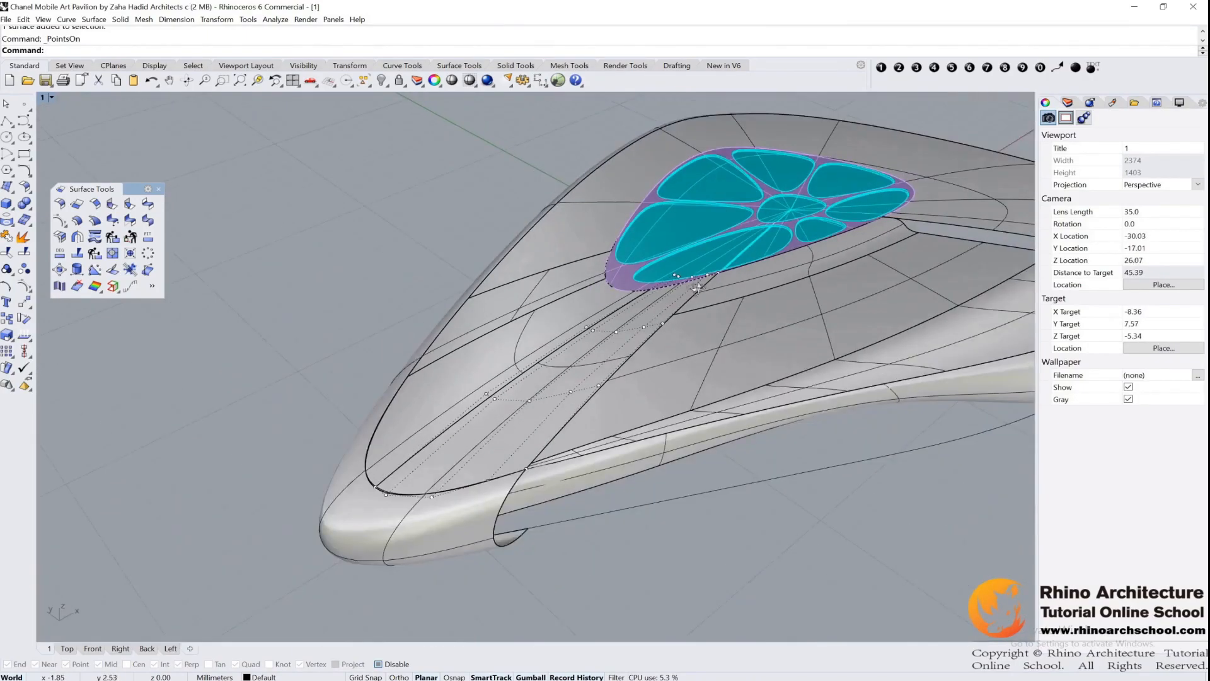
pyautogui.moveTo(697, 288); pyautogui.dragTo(573, 354, button='right')
pyautogui.click(631, 302)
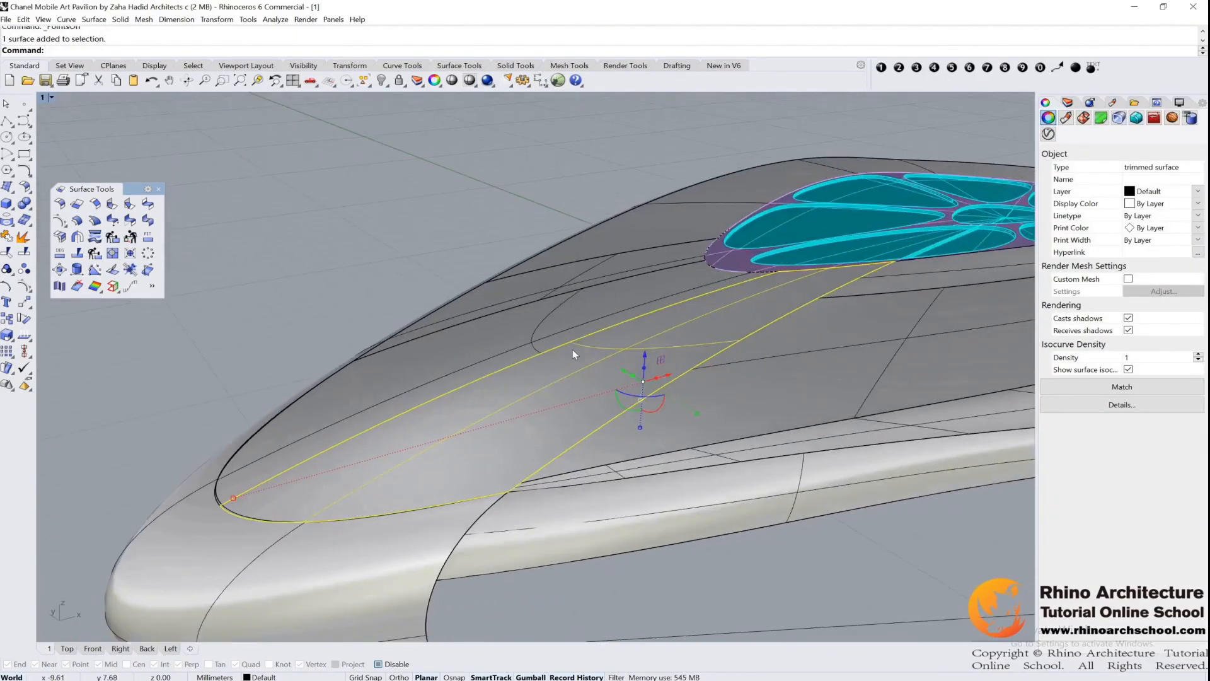
pyautogui.click(24, 286)
pyautogui.scroll(-6, 604, 313)
pyautogui.moveTo(604, 314); pyautogui.dragTo(782, 288, button='right')
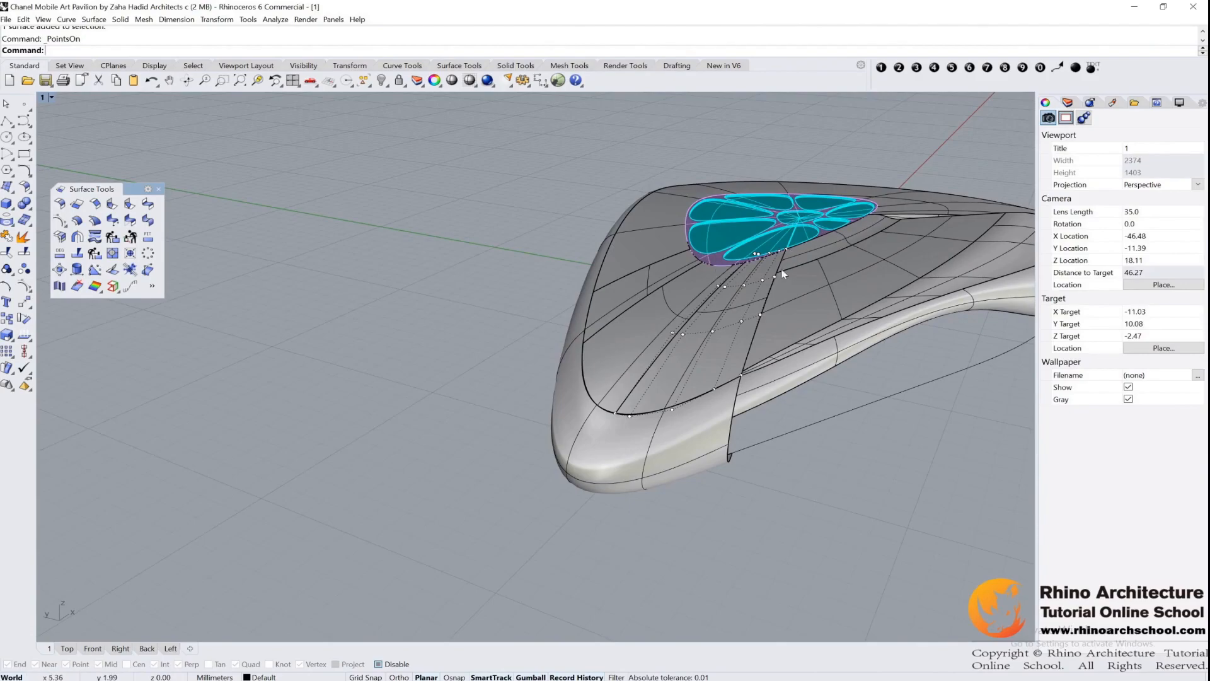
# Rebuild the three shell pieces with 7 points in U and V and degree 5 in both directions, deleting the input and retrimming
pyautogui.scroll(3, 785, 272)
pyautogui.click(731, 296)
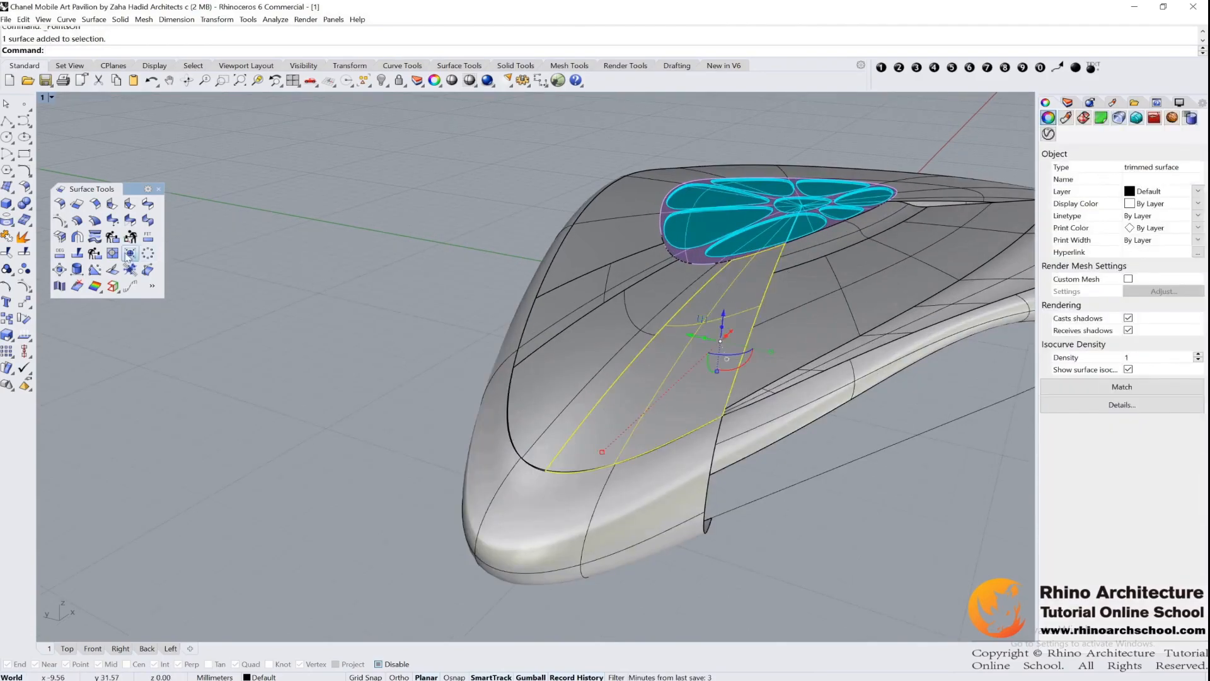
pyautogui.keyDown('shift'); pyautogui.click(655, 321); pyautogui.keyUp('shift')
pyautogui.keyDown('shift'); pyautogui.click(597, 283); pyautogui.keyUp('shift')
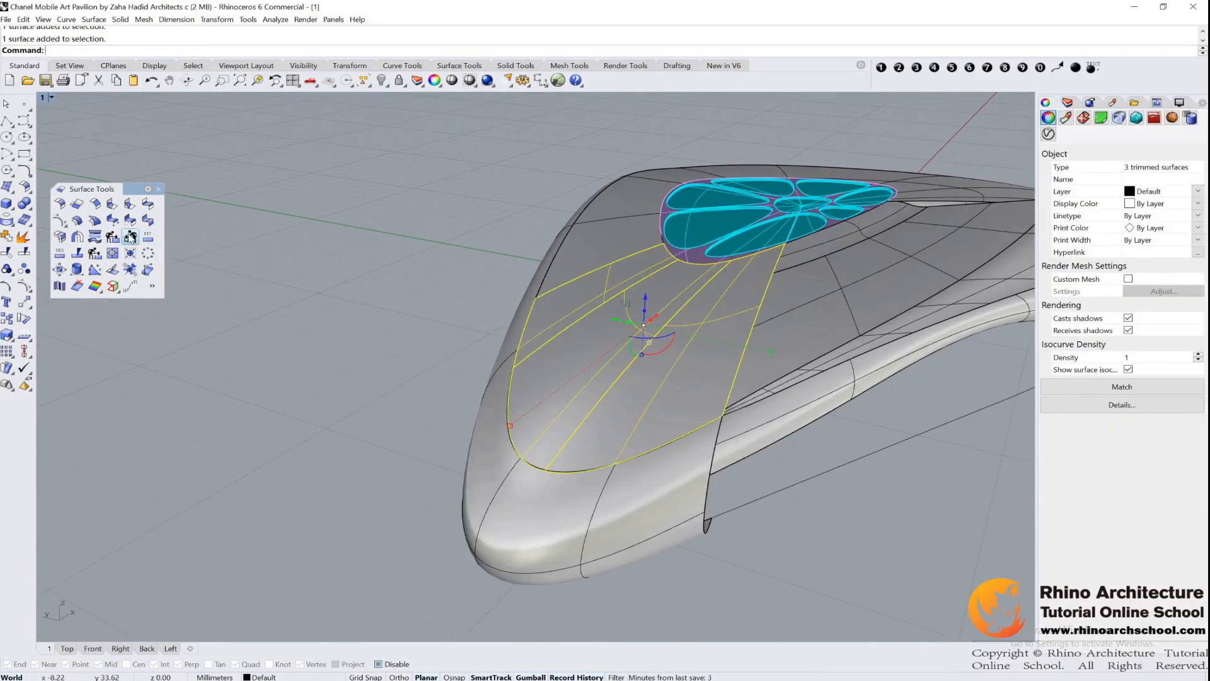
pyautogui.click(120, 237)
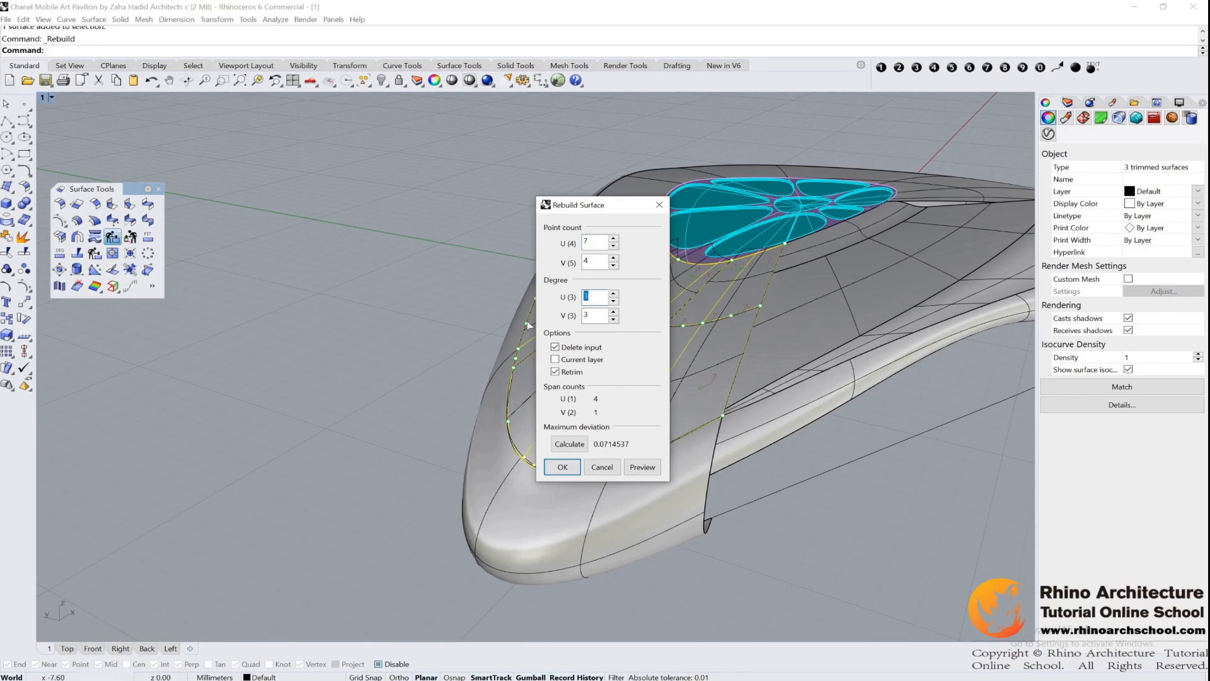
pyautogui.write('6')
pyautogui.press('BackSpace')
pyautogui.write('5')
pyautogui.press('Tab')
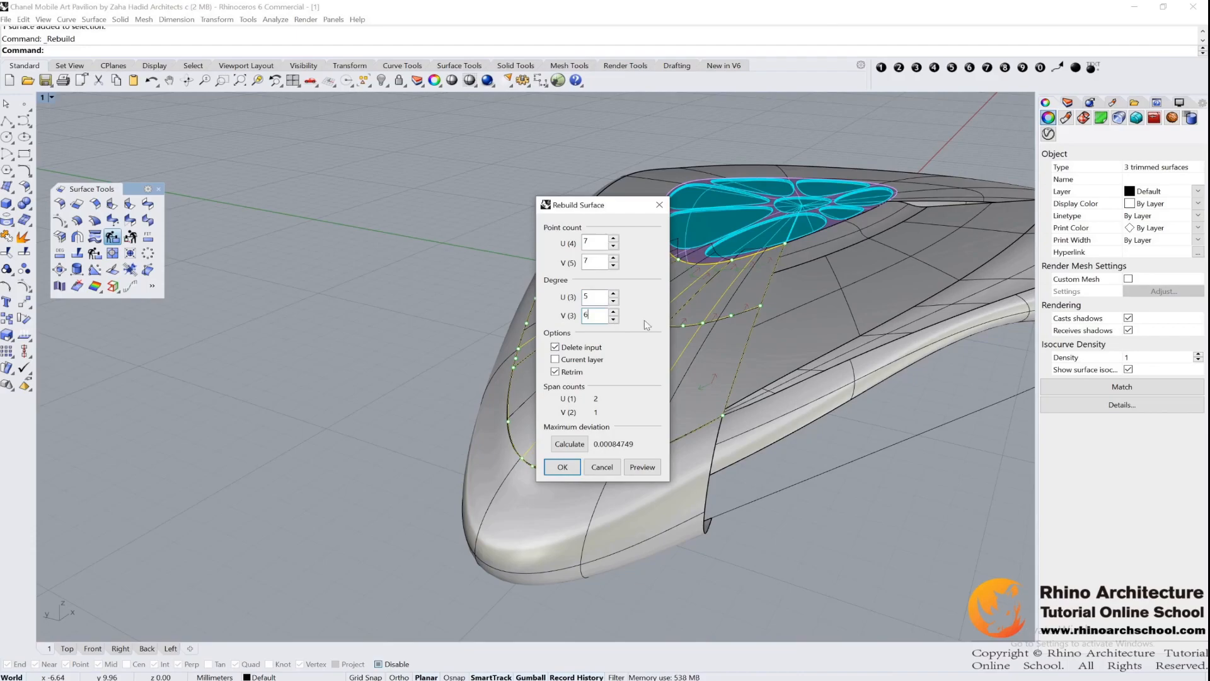
pyautogui.write('5')
pyautogui.click(568, 468)
# Display the control points of the rebuilt shell piece along the front opening
pyautogui.moveTo(816, 380)
pyautogui.mouseDown(button='right')
pyautogui.moveTo(807, 374)
pyautogui.moveTo(802, 396)
pyautogui.mouseUp(button='right')
pyautogui.click(743, 316)
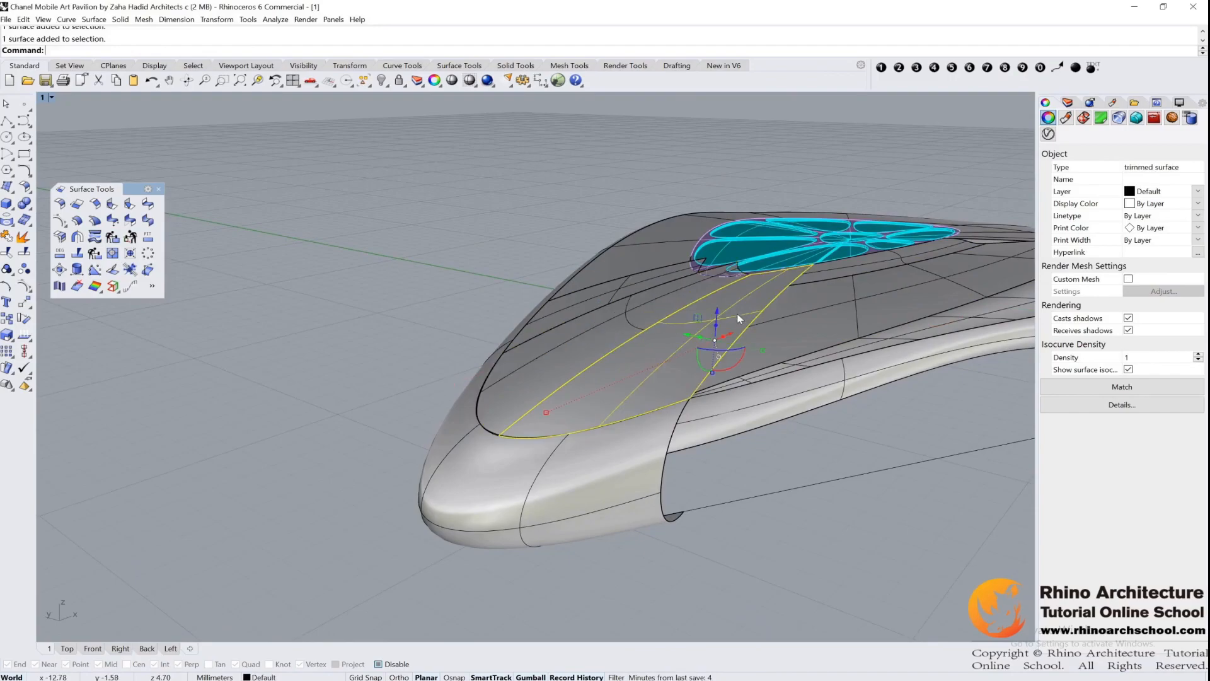
pyautogui.click(24, 286)
# Try moving an interior edge control point of the rebuilt piece in the Top view to bend the edge toward the reference curve
pyautogui.click(737, 338)
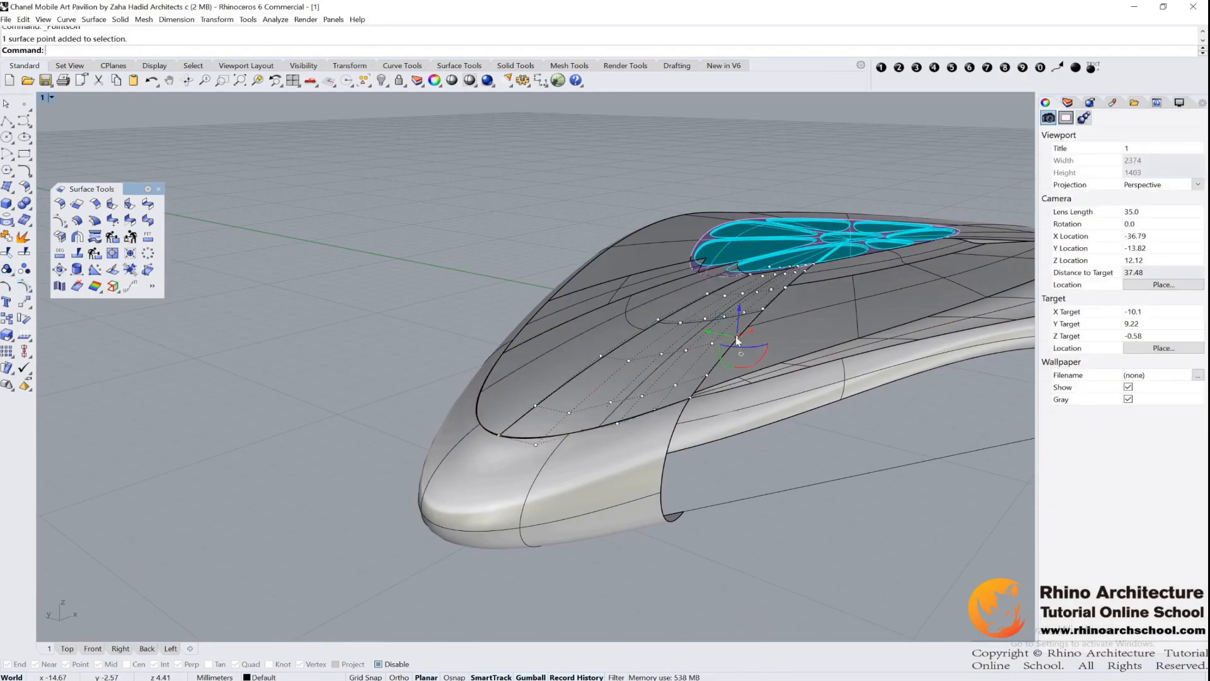
pyautogui.doubleClick(40, 99)
pyautogui.moveTo(349, 345); pyautogui.dragTo(411, 133, button='right')
pyautogui.scroll(5, 296, 222)
pyautogui.scroll(-3, 265, 246)
pyautogui.moveTo(313, 251); pyautogui.dragTo(342, 255)
pyautogui.moveTo(265, 246); pyautogui.dragTo(342, 255, button='right')
pyautogui.scroll(8, 350, 267)
pyautogui.moveTo(342, 255); pyautogui.dragTo(216, 136)
pyautogui.moveTo(379, 289); pyautogui.dragTo(438, 287, button='right')
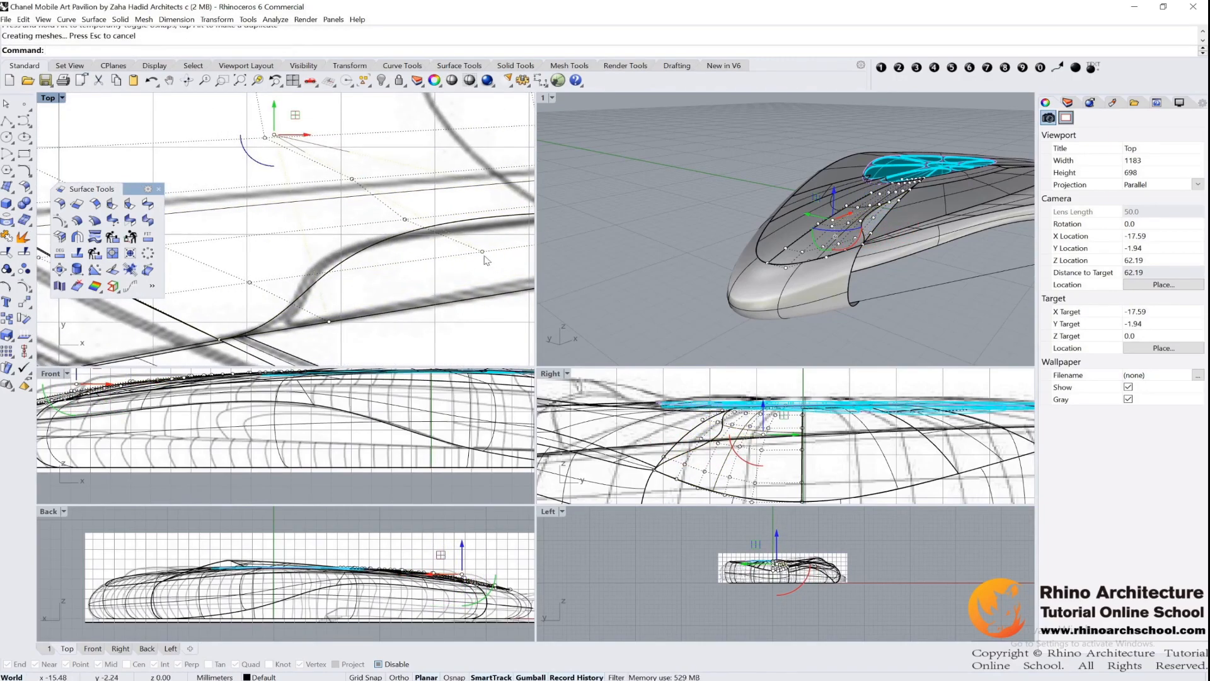
# Try repositioning further control points along the piece's edge in the Top view to follow the reference outline
pyautogui.moveTo(362, 186); pyautogui.dragTo(378, 234, button='right')
pyautogui.scroll(-2, 378, 233)
pyautogui.moveTo(307, 193); pyautogui.dragTo(237, 214)
pyautogui.scroll(-2, 237, 214)
pyautogui.moveTo(517, 246); pyautogui.dragTo(384, 230, button='right')
pyautogui.click(368, 257)
pyautogui.moveTo(368, 258); pyautogui.dragTo(371, 232)
pyautogui.scroll(-2, 371, 232)
pyautogui.moveTo(372, 232); pyautogui.dragTo(240, 238, button='right')
pyautogui.moveTo(359, 241); pyautogui.dragTo(350, 231)
# Try fine-tuning the edge curve in the Top view with two more control point moves, and undo the last one
pyautogui.scroll(-6, 498, 239)
pyautogui.scroll(8, 195, 285)
pyautogui.click(275, 254)
pyautogui.moveTo(275, 254); pyautogui.dragTo(288, 261)
pyautogui.scroll(-9, 288, 261)
pyautogui.scroll(9, 359, 236)
pyautogui.scroll(2, 362, 239)
pyautogui.moveTo(429, 242); pyautogui.dragTo(445, 291)
pyautogui.scroll(-6, 349, 258)
pyautogui.hotkey('ctrl', 'z')
pyautogui.scroll(5, 346, 256)
pyautogui.moveTo(266, 248); pyautogui.dragTo(356, 272, button='right')
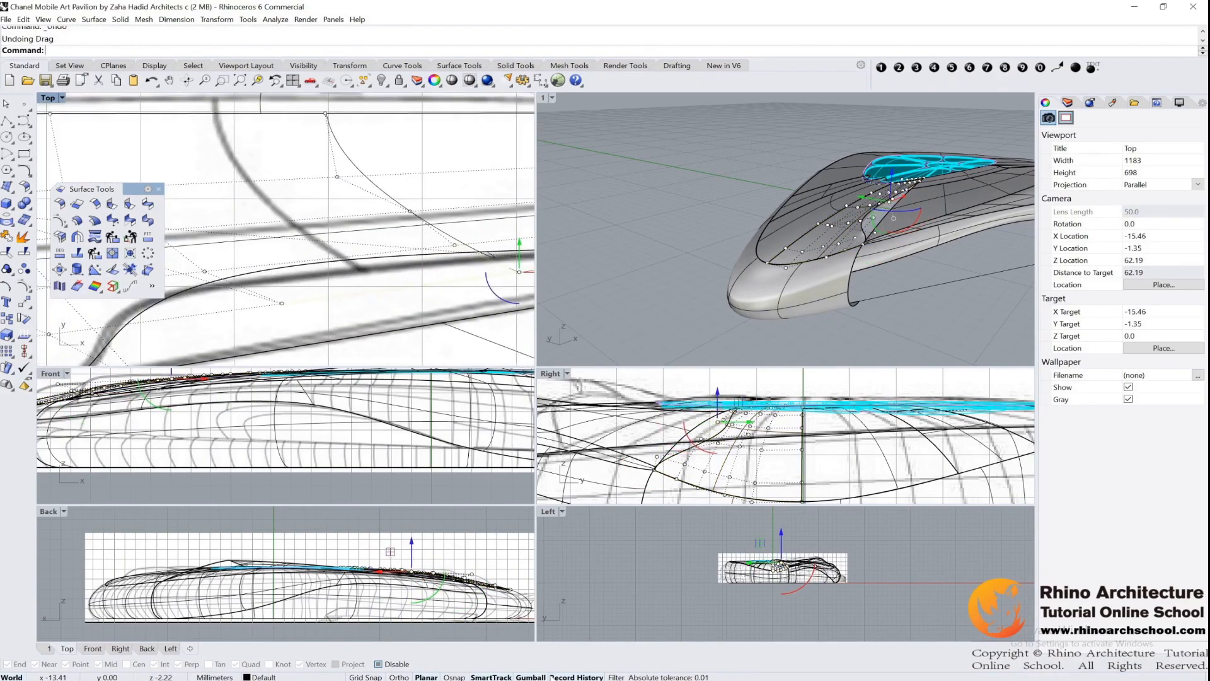
# Turn off the Gumball and undo the latest control point moves on the piece's edge
pyautogui.click(532, 677)
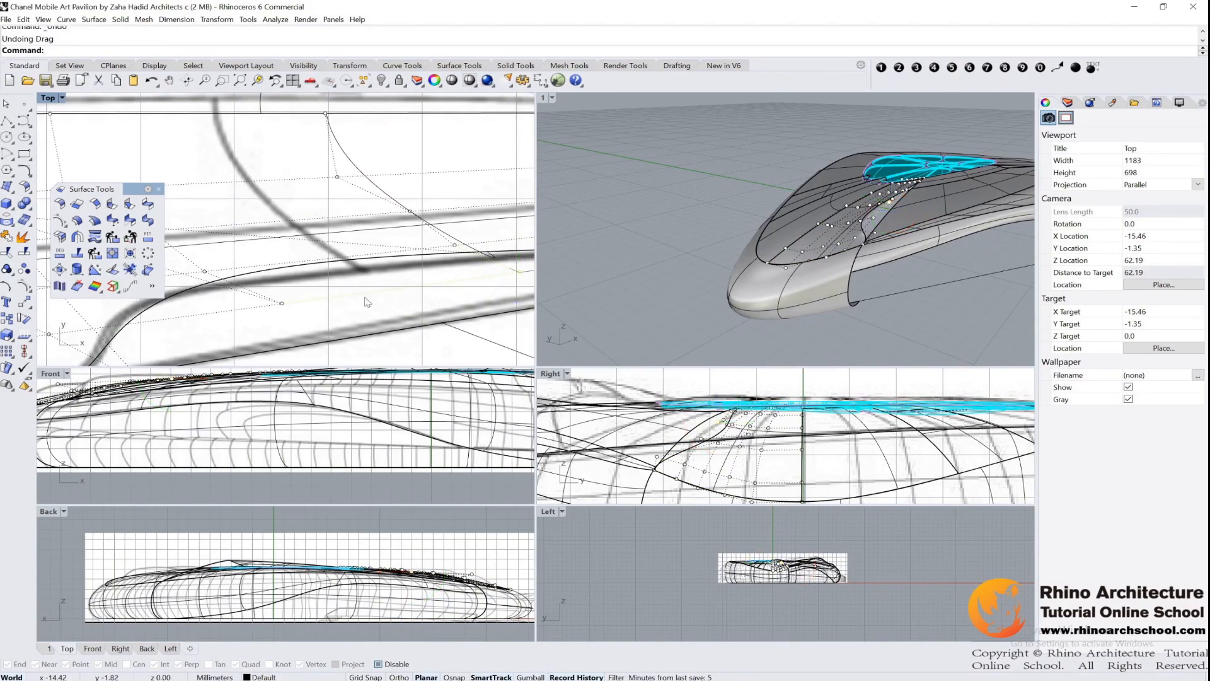
pyautogui.moveTo(455, 245); pyautogui.dragTo(433, 269)
pyautogui.hotkey('ctrl', 'z')
pyautogui.hotkey('ctrl', 'z')
# Try dragging control points freely toward the traced edge in the Top view, and undo the last drag
pyautogui.moveTo(512, 286); pyautogui.dragTo(449, 274, button='right')
pyautogui.moveTo(456, 261); pyautogui.dragTo(410, 278)
pyautogui.moveTo(621, 271); pyautogui.dragTo(561, 248, button='right')
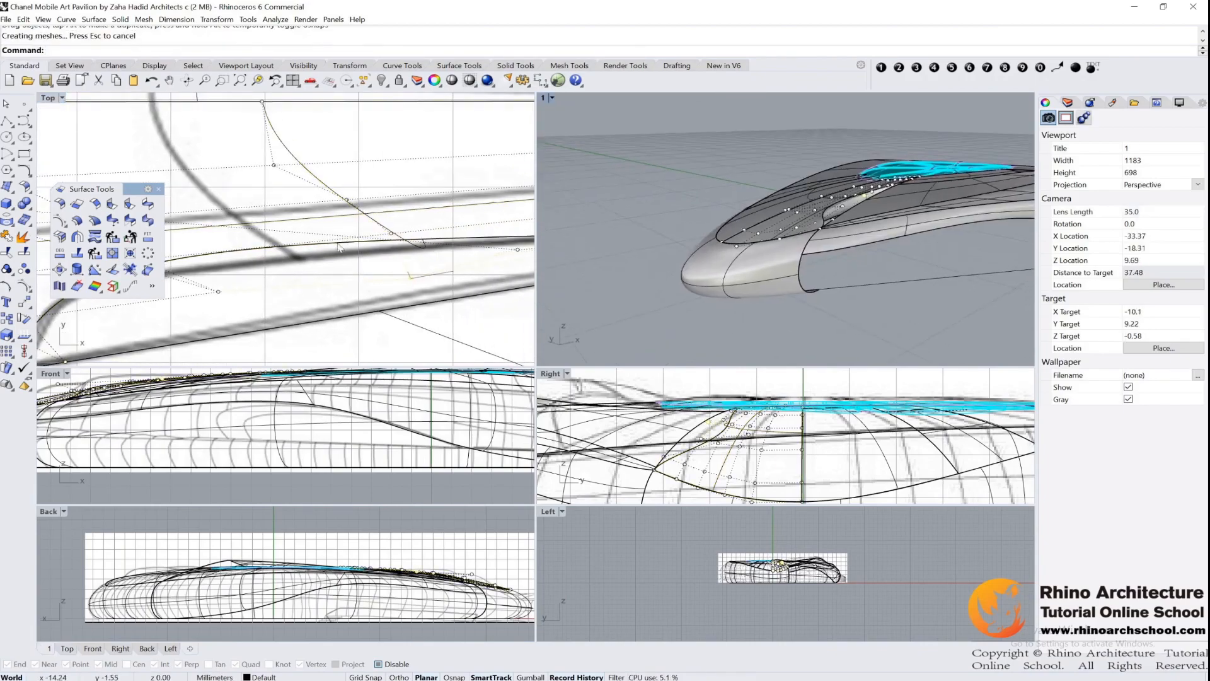
pyautogui.scroll(-4, 338, 247)
pyautogui.moveTo(279, 262); pyautogui.dragTo(296, 255, button='right')
pyautogui.moveTo(223, 246); pyautogui.dragTo(258, 281)
pyautogui.hotkey('ctrl', 'z')
# Try one more control point move in the Top view, and undo the edge edits back to the piece's straight edge
pyautogui.moveTo(342, 188); pyautogui.dragTo(477, 201, button='right')
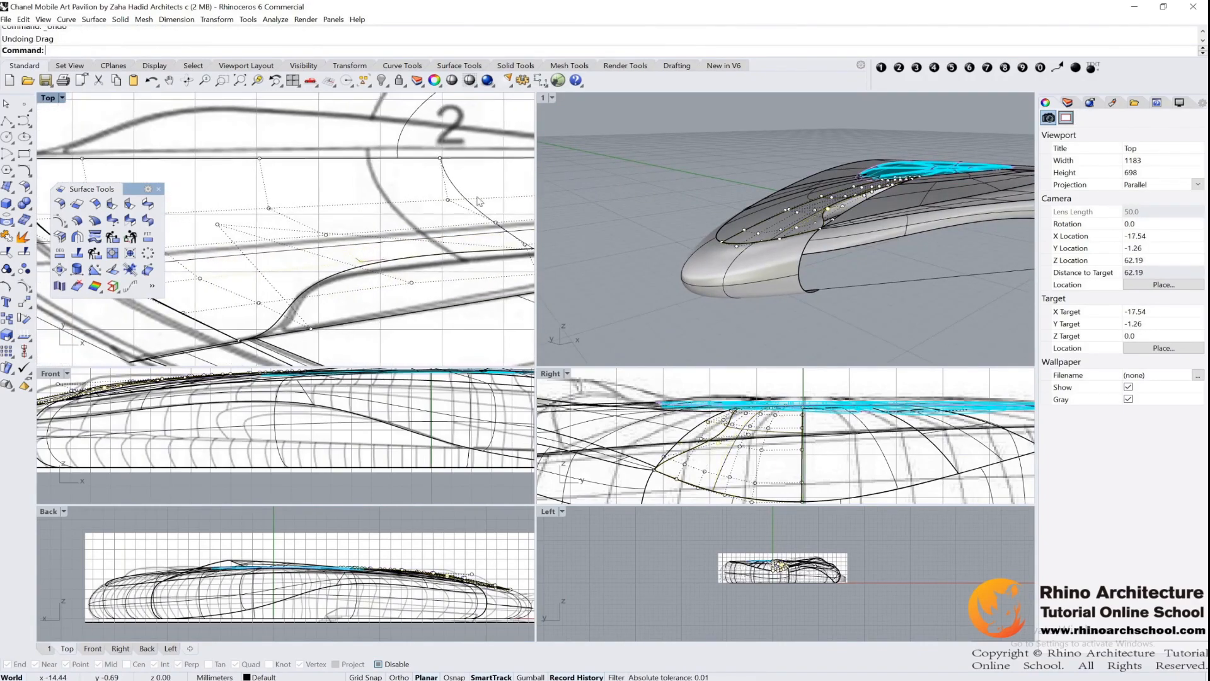
pyautogui.moveTo(269, 208); pyautogui.dragTo(399, 296)
pyautogui.scroll(-6, 334, 242)
pyautogui.hotkey('ctrl', 'z')
pyautogui.hotkey('ctrl', 'z')
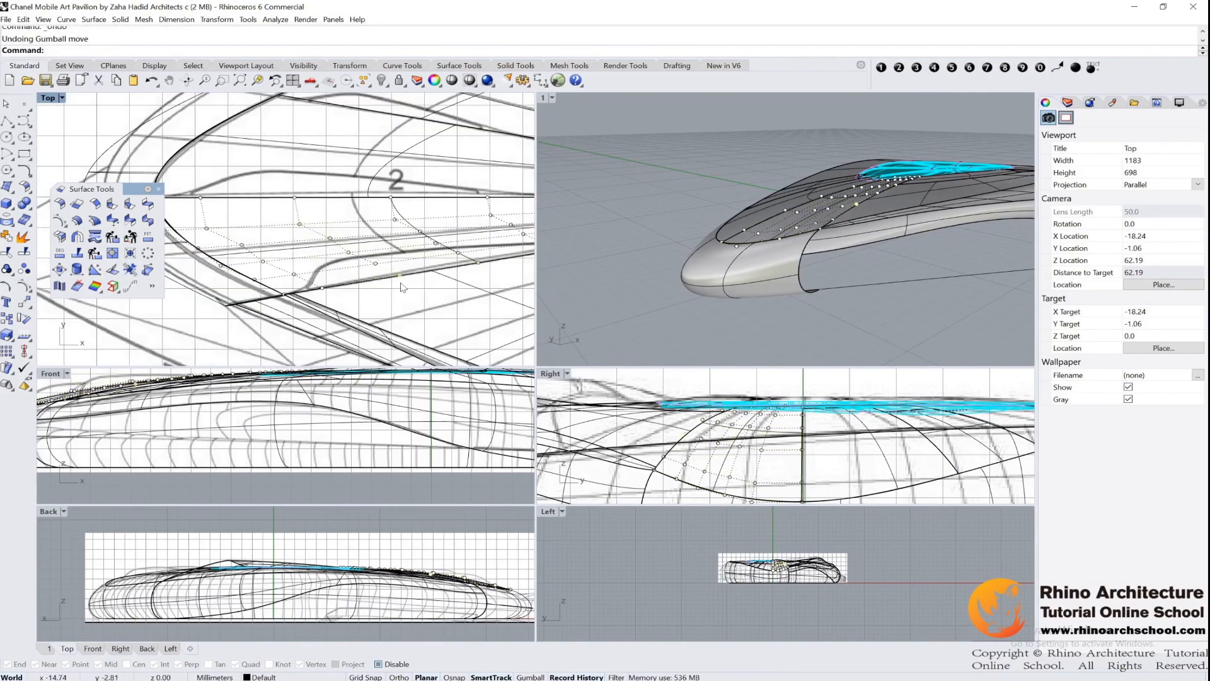
# Move the piece's edge control points inward in the Top view so that its edge follows the reference curve of the side opening
pyautogui.scroll(3, 406, 288)
pyautogui.moveTo(395, 277); pyautogui.dragTo(326, 298, button='right')
pyautogui.moveTo(327, 334); pyautogui.dragTo(481, 265)
pyautogui.click(329, 295)
pyautogui.click(330, 359)
pyautogui.moveTo(290, 335); pyautogui.dragTo(486, 269)
pyautogui.moveTo(329, 294); pyautogui.dragTo(175, 259)
pyautogui.scroll(-5, 175, 250)
pyautogui.scroll(9, 378, 255)
pyautogui.moveTo(271, 224); pyautogui.dragTo(404, 264, button='right')
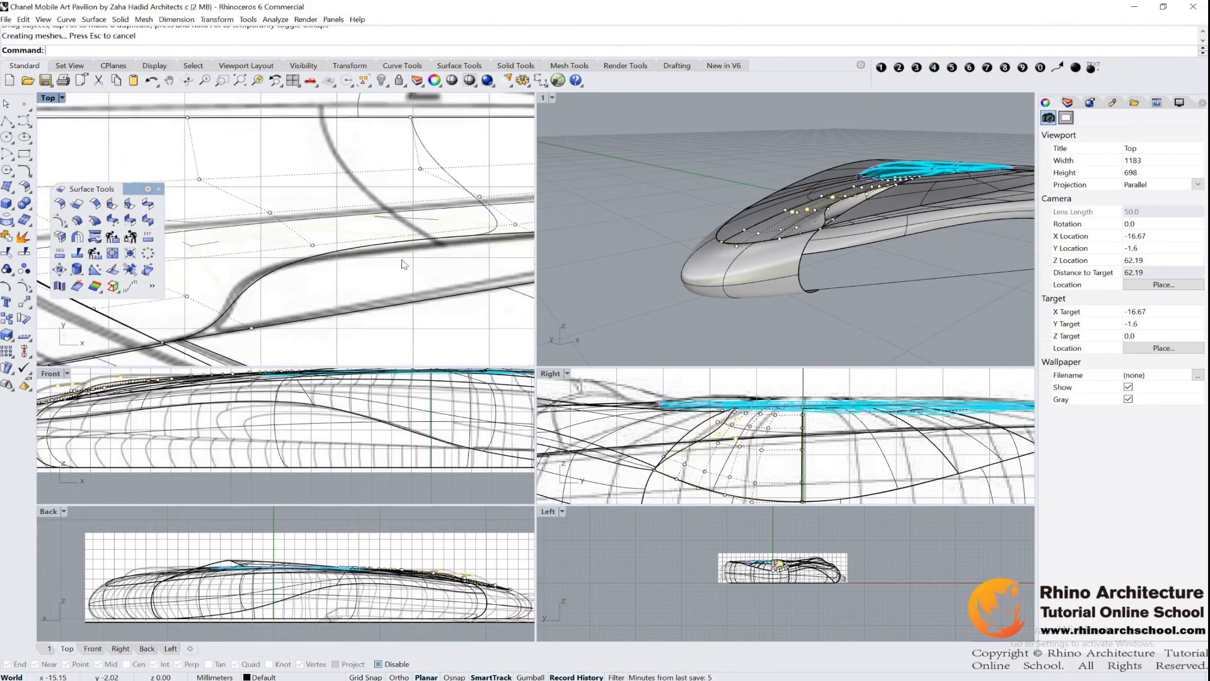
# Raise the selected edge control points in the Front view toward the reference's upper curve
pyautogui.moveTo(283, 376); pyautogui.dragTo(288, 411, button='right')
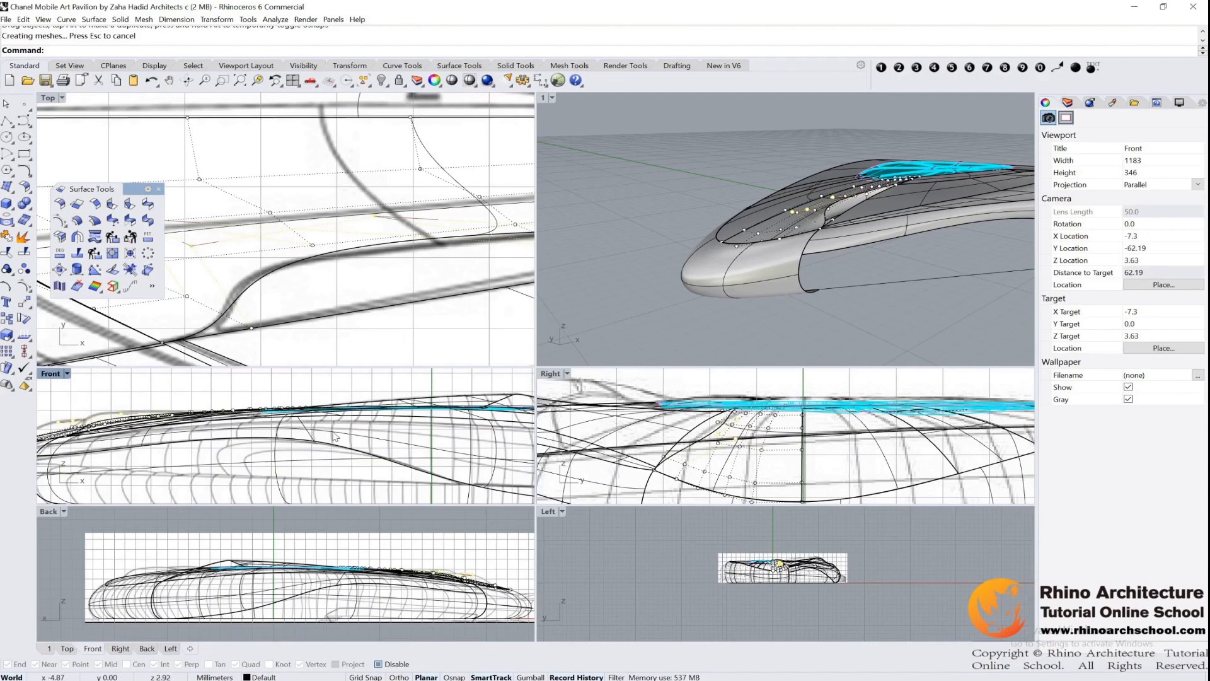
pyautogui.scroll(-4, 157, 444)
pyautogui.moveTo(146, 441); pyautogui.dragTo(328, 454, button='right')
pyautogui.doubleClick(52, 373)
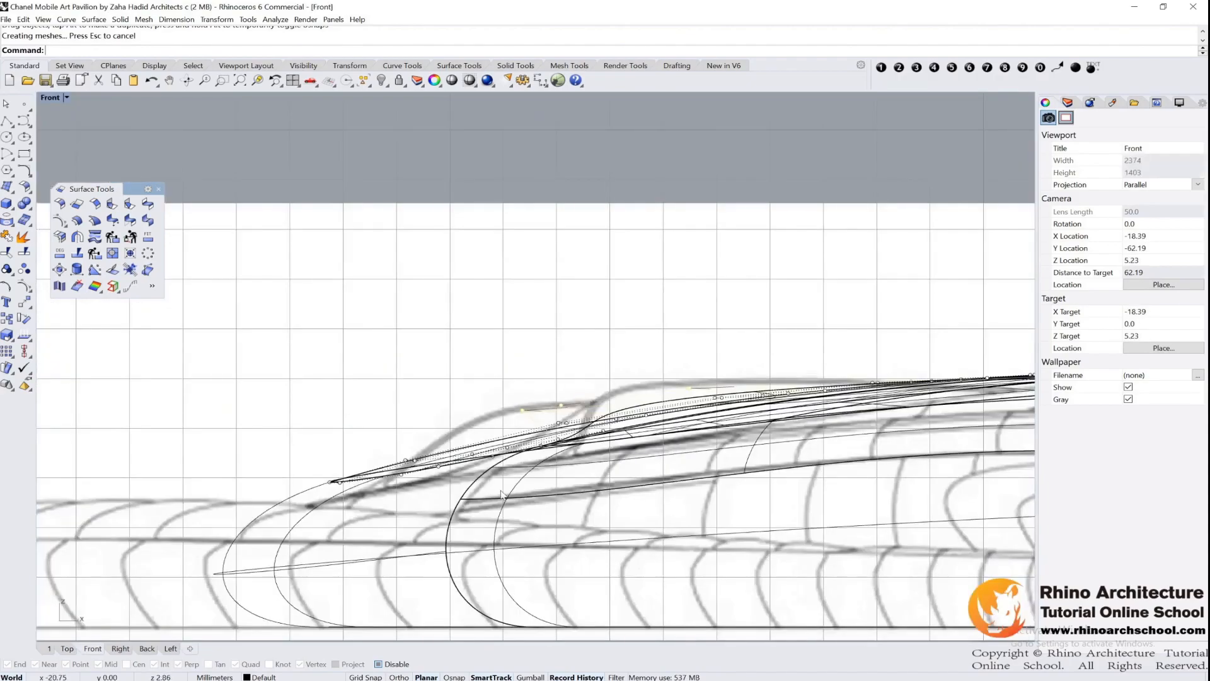
pyautogui.scroll(6, 626, 439)
pyautogui.moveTo(627, 444); pyautogui.dragTo(268, 439, button='right')
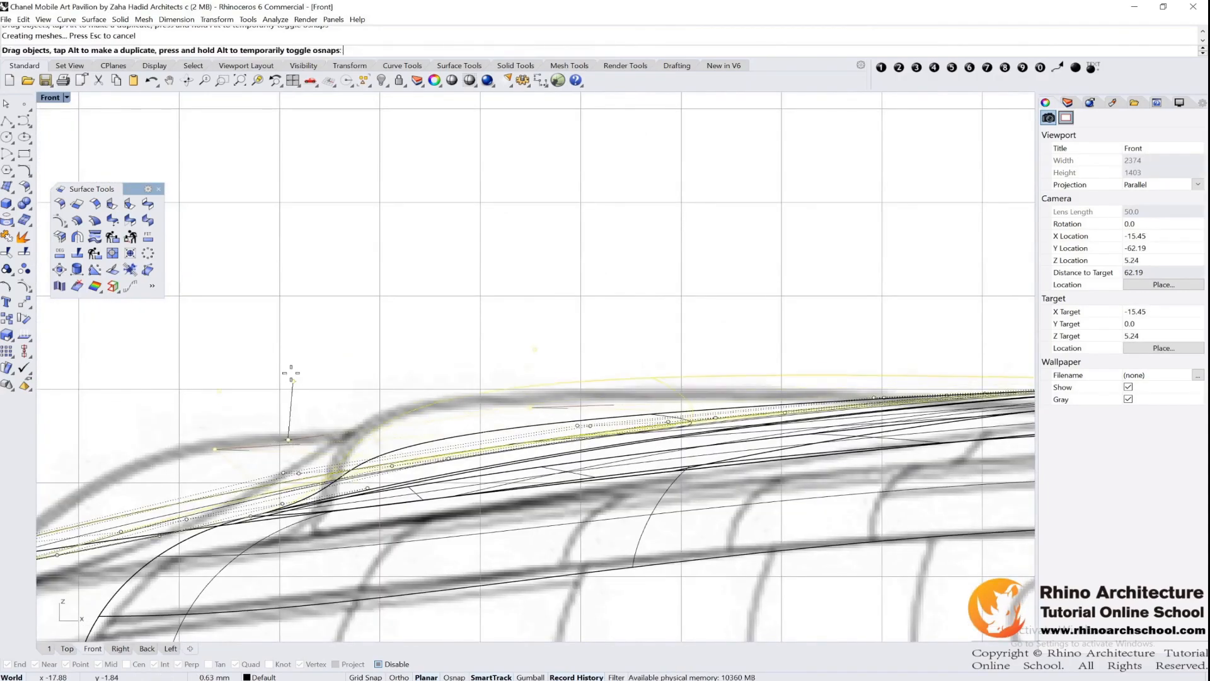
pyautogui.scroll(-6, 450, 368)
# Adjust more control points near the raised edge's front end in the Front view to match the reference profile
pyautogui.scroll(2, 447, 363)
pyautogui.moveTo(449, 359); pyautogui.dragTo(462, 383)
pyautogui.click(290, 379)
pyautogui.moveTo(267, 355); pyautogui.dragTo(327, 402)
pyautogui.moveTo(293, 382); pyautogui.dragTo(268, 363)
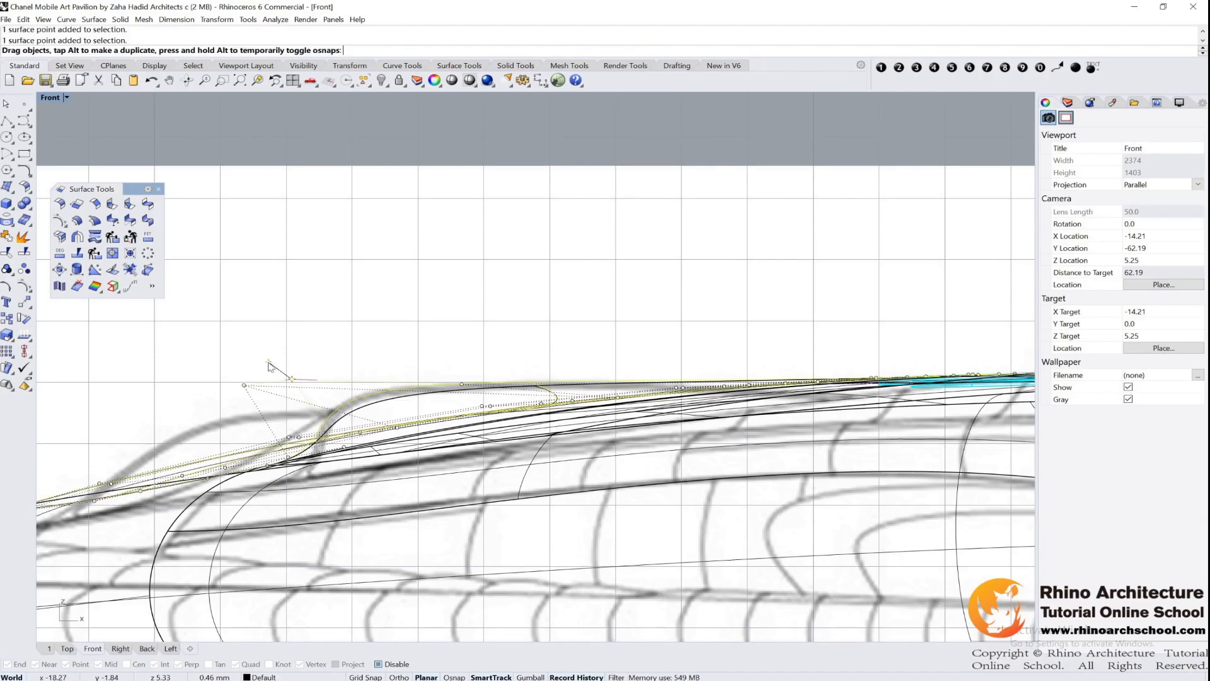
# Examine the raised edge of the reshaped shell piece and its gap to the neighbouring surface in the perspective view
pyautogui.doubleClick(52, 99)
pyautogui.moveTo(894, 183); pyautogui.dragTo(836, 216, button='right')
pyautogui.scroll(2, 836, 216)
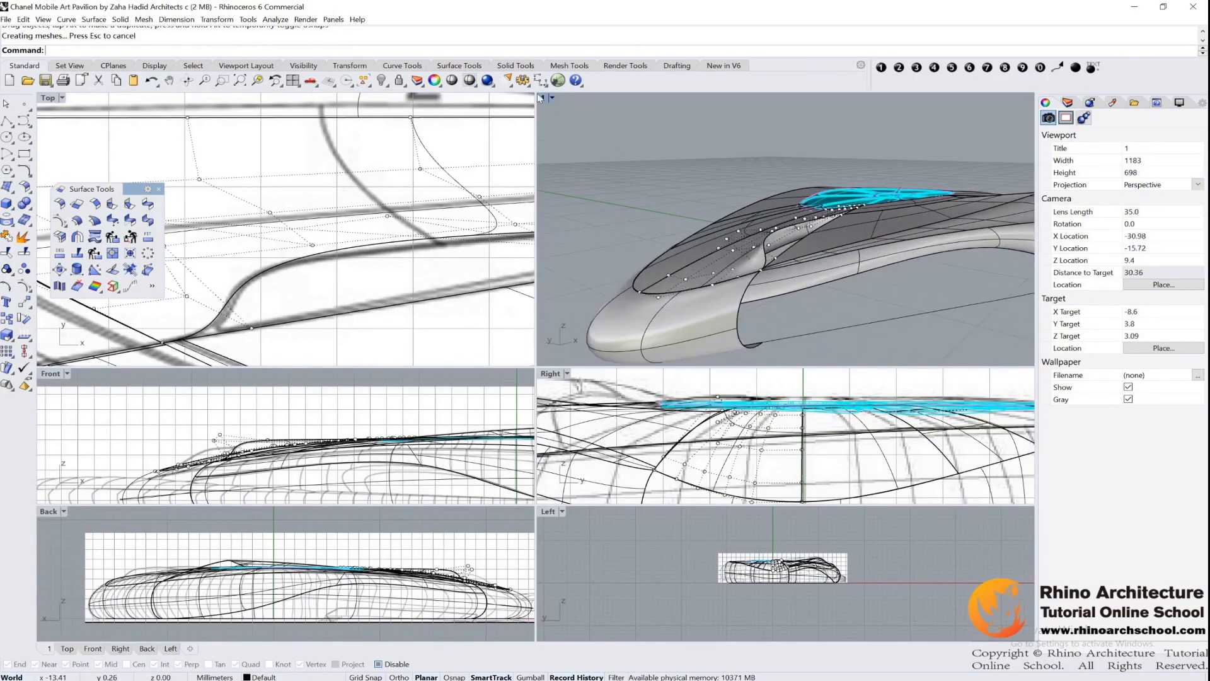
pyautogui.doubleClick(541, 98)
pyautogui.moveTo(603, 333); pyautogui.dragTo(586, 287, button='right')
pyautogui.scroll(4, 582, 335)
pyautogui.scroll(-2, 632, 313)
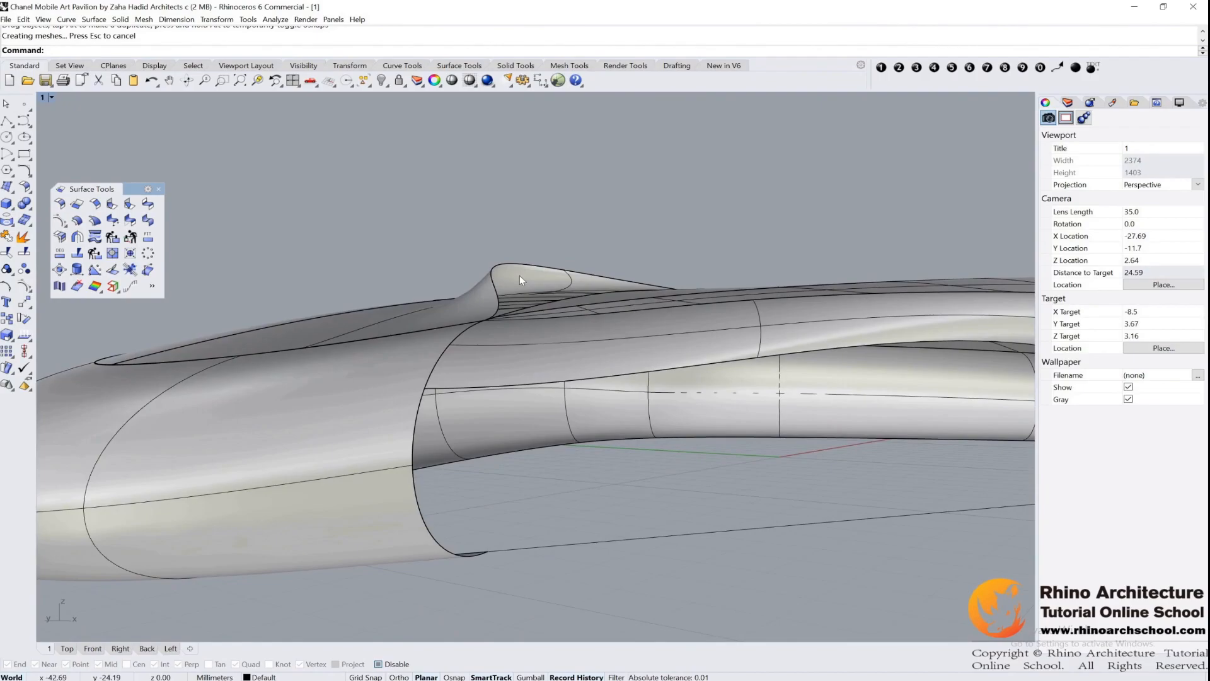
pyautogui.moveTo(796, 197); pyautogui.dragTo(695, 389, button='right')
pyautogui.click(661, 444)
pyautogui.moveTo(661, 444); pyautogui.dragTo(760, 354, button='right')
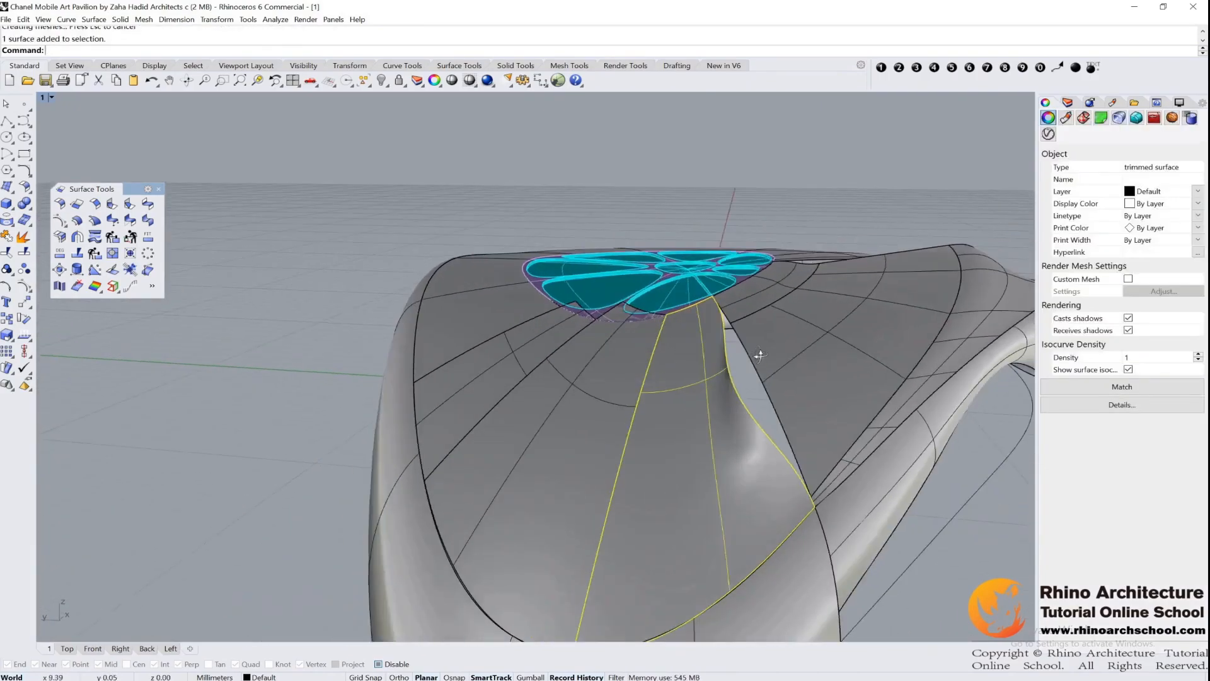
# Draw a guide polyline across the reshaped piece's control points with object snaps on, and shift interior control points along its direction
pyautogui.moveTo(703, 327); pyautogui.dragTo(724, 308, button='right')
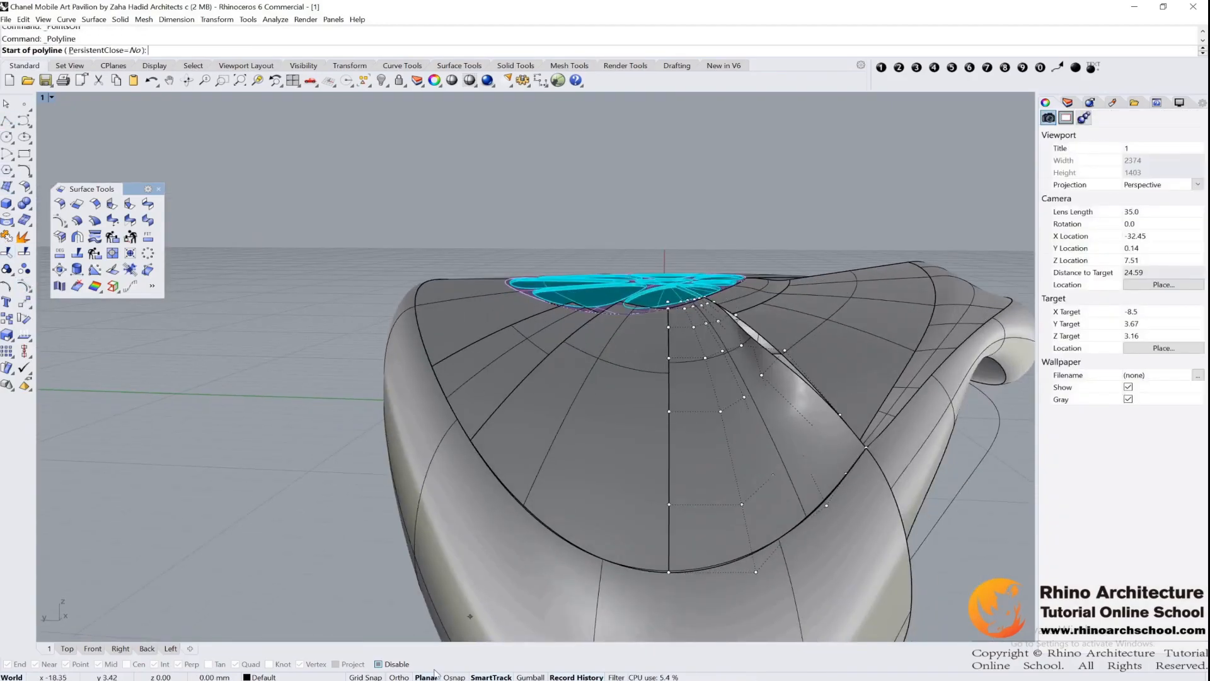
pyautogui.moveTo(668, 408)
pyautogui.mouseDown(button='right')
pyautogui.moveTo(845, 322)
pyautogui.moveTo(870, 344)
pyautogui.moveTo(803, 346)
pyautogui.moveTo(882, 345)
pyautogui.moveTo(656, 406)
pyautogui.mouseUp(button='right')
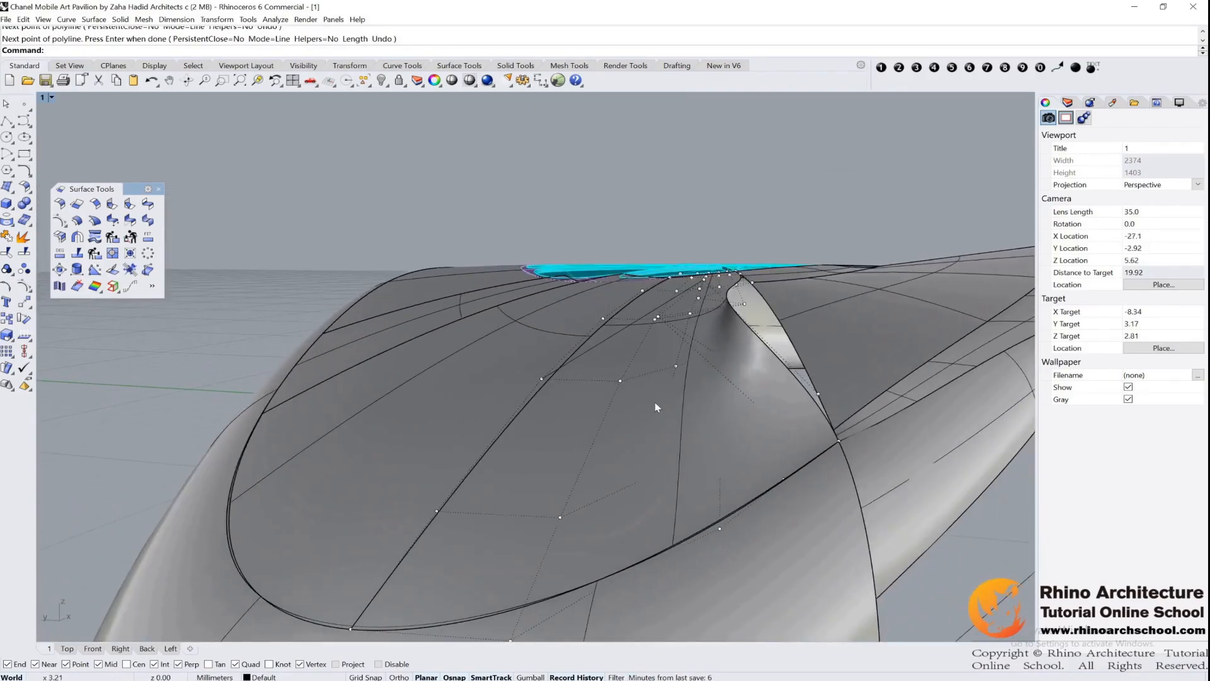
pyautogui.moveTo(675, 366); pyautogui.dragTo(659, 373)
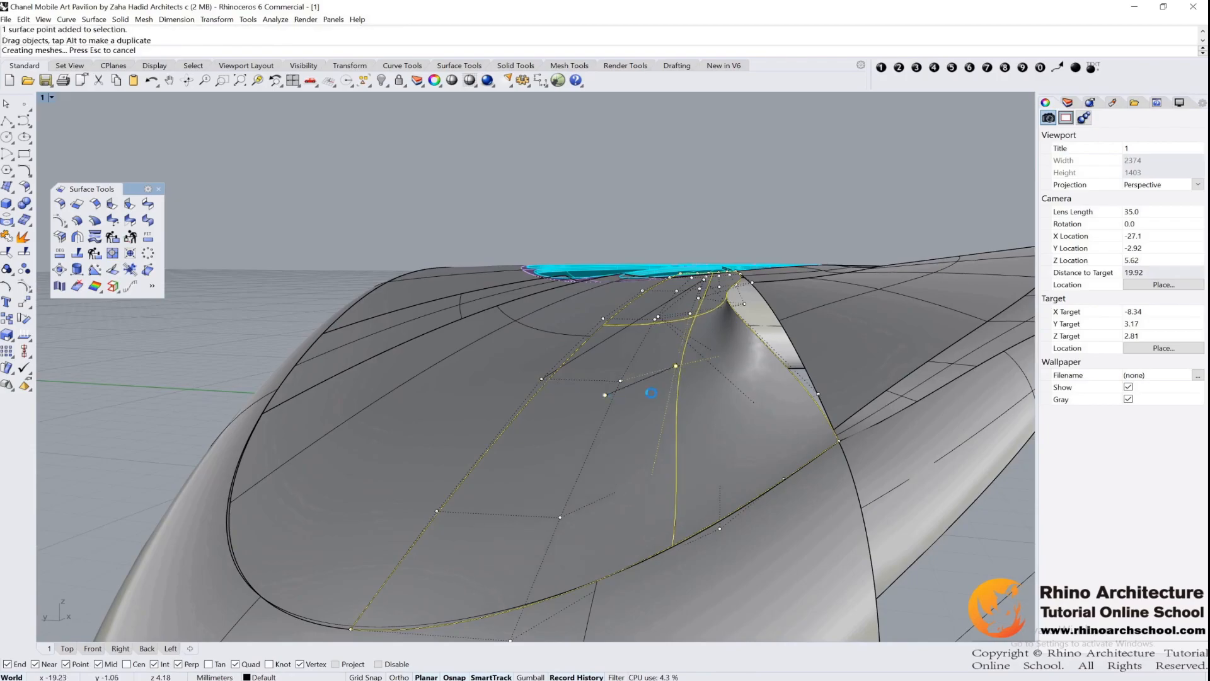
pyautogui.moveTo(651, 393); pyautogui.dragTo(642, 397, button='right')
pyautogui.moveTo(406, 432); pyautogui.dragTo(467, 356)
pyautogui.moveTo(652, 338); pyautogui.dragTo(535, 310, button='right')
pyautogui.moveTo(635, 285); pyautogui.dragTo(671, 296, button='right')
pyautogui.moveTo(575, 334); pyautogui.dragTo(679, 336, button='right')
# Move more of the piece's interior control points away from the raised edge to smooth the crease beside the opening
pyautogui.moveTo(416, 465); pyautogui.dragTo(268, 430)
pyautogui.moveTo(538, 383); pyautogui.dragTo(267, 432)
pyautogui.moveTo(584, 374); pyautogui.dragTo(268, 430)
pyautogui.moveTo(659, 327); pyautogui.dragTo(372, 398)
pyautogui.moveTo(372, 398); pyautogui.dragTo(442, 379, button='right')
pyautogui.moveTo(441, 379); pyautogui.dragTo(732, 297)
pyautogui.moveTo(908, 273); pyautogui.dragTo(681, 278, button='right')
pyautogui.scroll(-4, 677, 279)
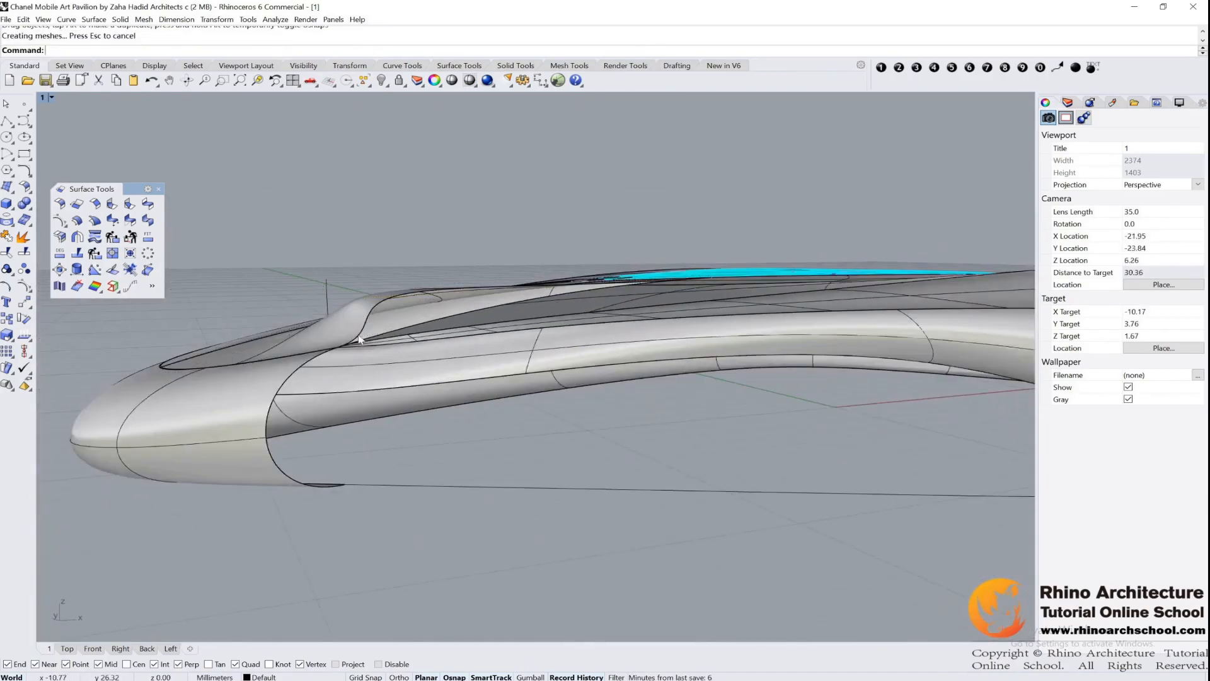
pyautogui.scroll(2, 421, 273)
pyautogui.moveTo(421, 273); pyautogui.dragTo(472, 282, button='right')
# Turn on the control points of the untrimmed shell piece next to the reshaped one
pyautogui.click(651, 347)
pyautogui.moveTo(652, 347)
pyautogui.mouseDown(button='right')
pyautogui.moveTo(869, 313)
pyautogui.moveTo(675, 346)
pyautogui.mouseUp(button='right')
pyautogui.click(674, 344)
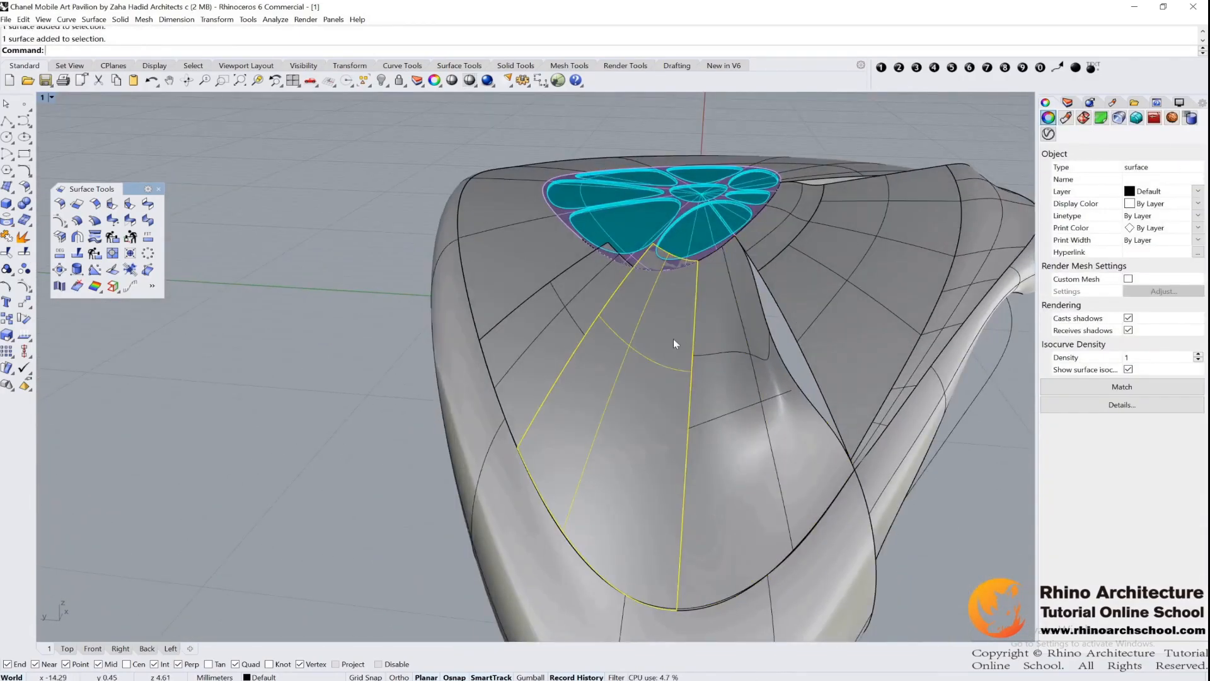
pyautogui.moveTo(576, 332); pyautogui.dragTo(583, 305, button='right')
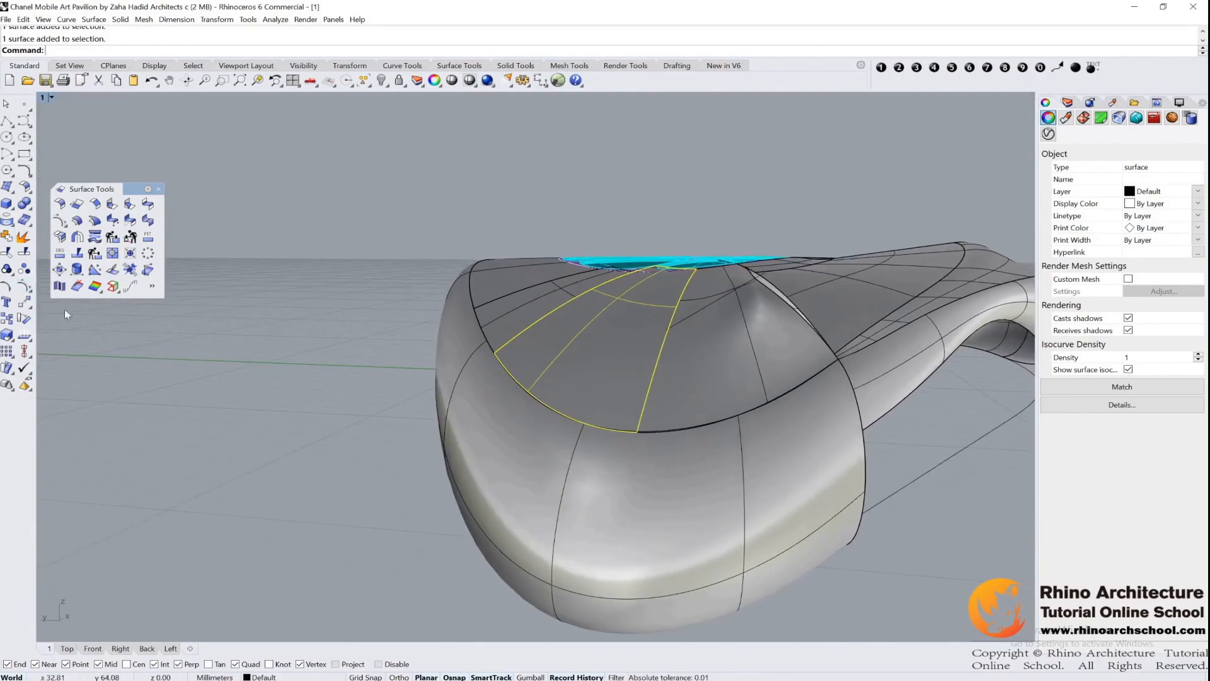
pyautogui.click(24, 287)
pyautogui.moveTo(820, 397); pyautogui.dragTo(572, 409, button='right')
# Try to move two interior control points of this piece toward the reference curve in the Top view, and undo the move
pyautogui.click(685, 357)
pyautogui.scroll(2, 572, 410)
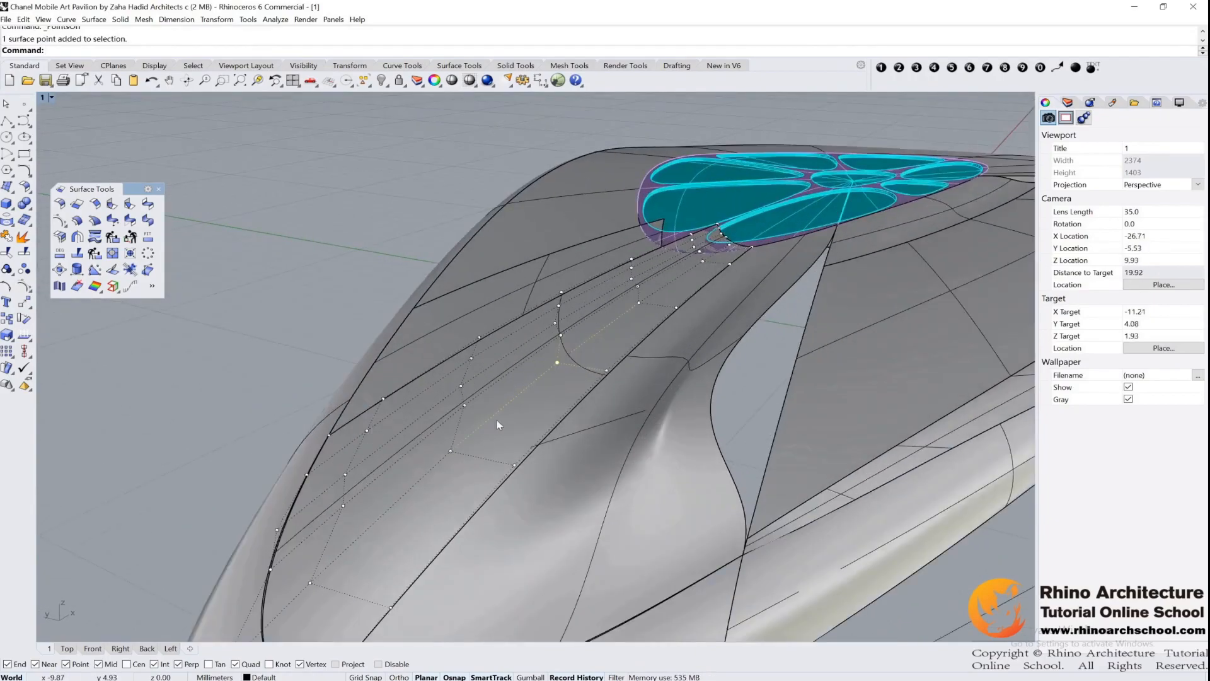
pyautogui.scroll(-4, 526, 347)
pyautogui.moveTo(458, 444); pyautogui.dragTo(523, 409, button='right')
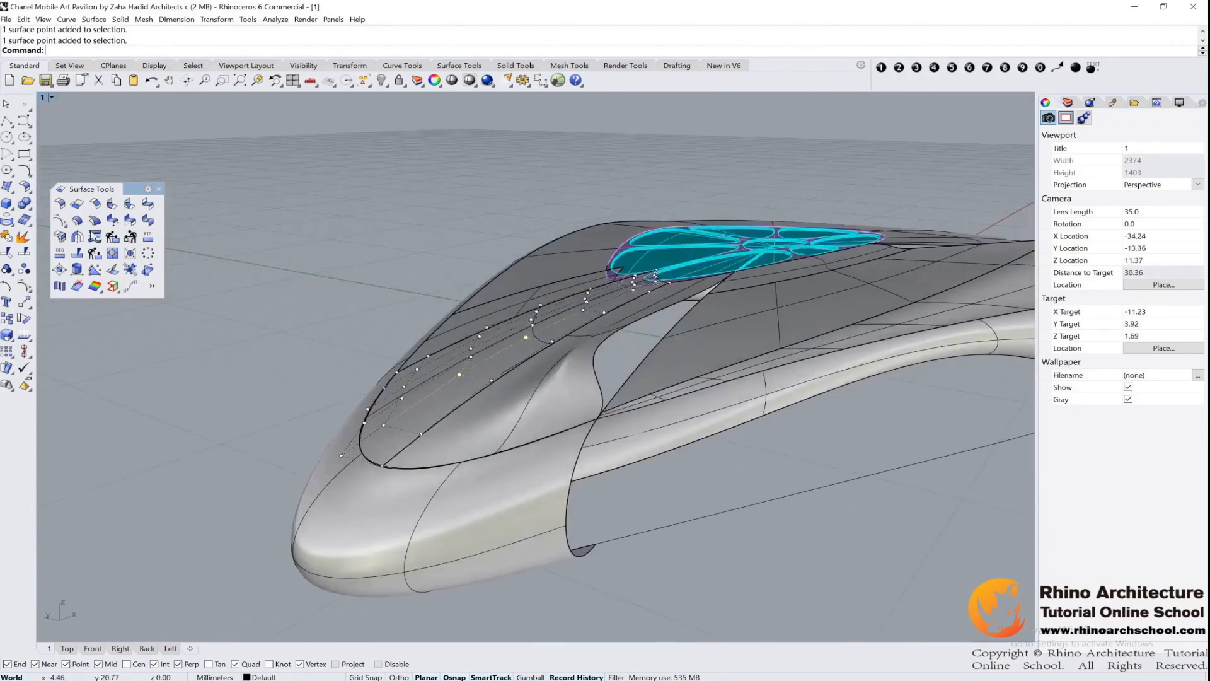
pyautogui.doubleClick(43, 100)
pyautogui.scroll(-2, 355, 254)
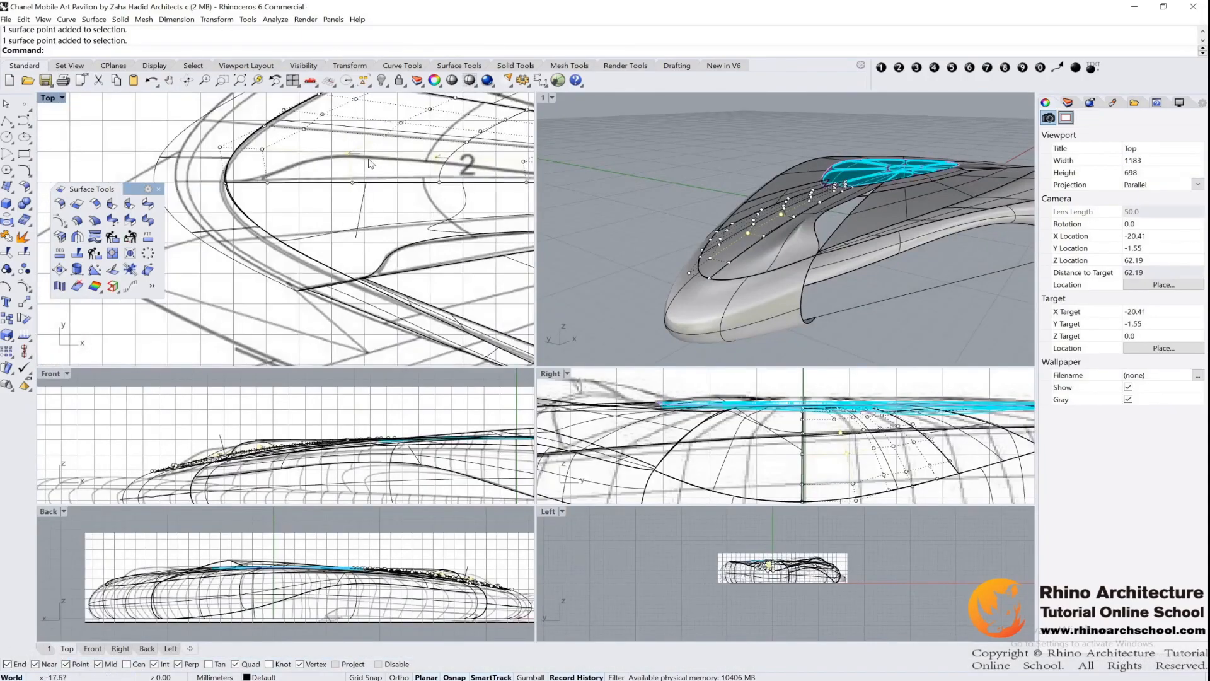
pyautogui.scroll(-1, 355, 253)
pyautogui.moveTo(337, 245); pyautogui.dragTo(325, 200)
pyautogui.scroll(4, 337, 243)
pyautogui.scroll(-6, 326, 200)
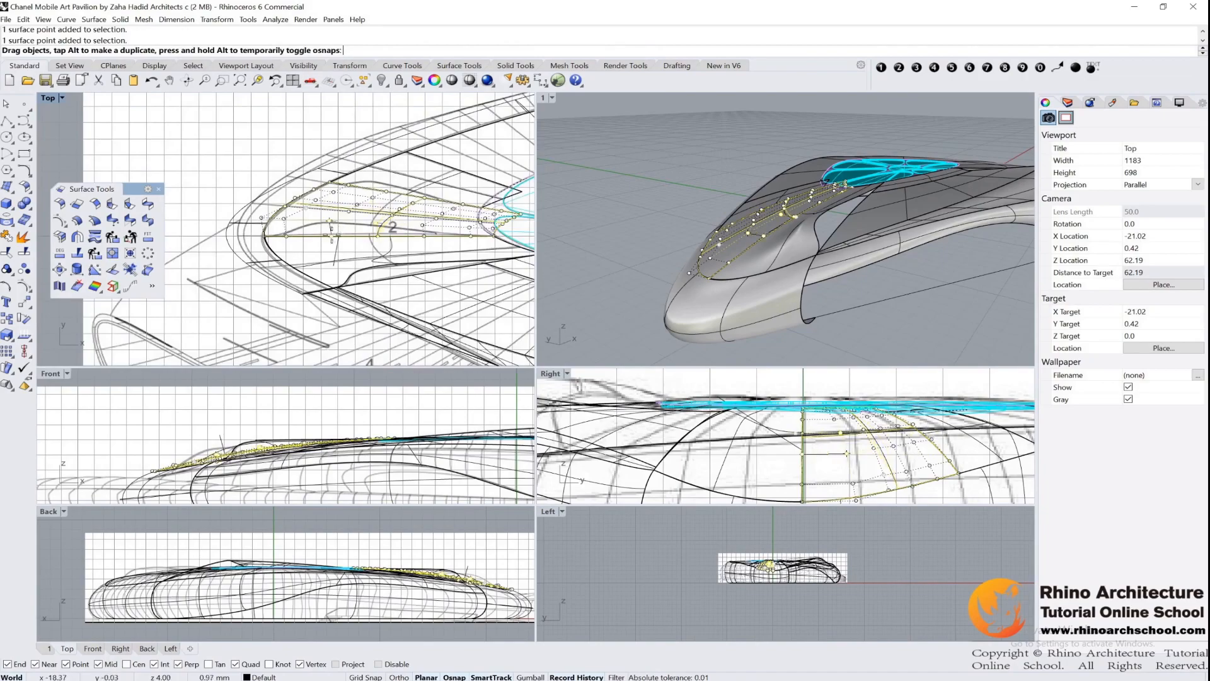
pyautogui.scroll(2, 332, 231)
pyautogui.moveTo(325, 202); pyautogui.dragTo(330, 256, button='right')
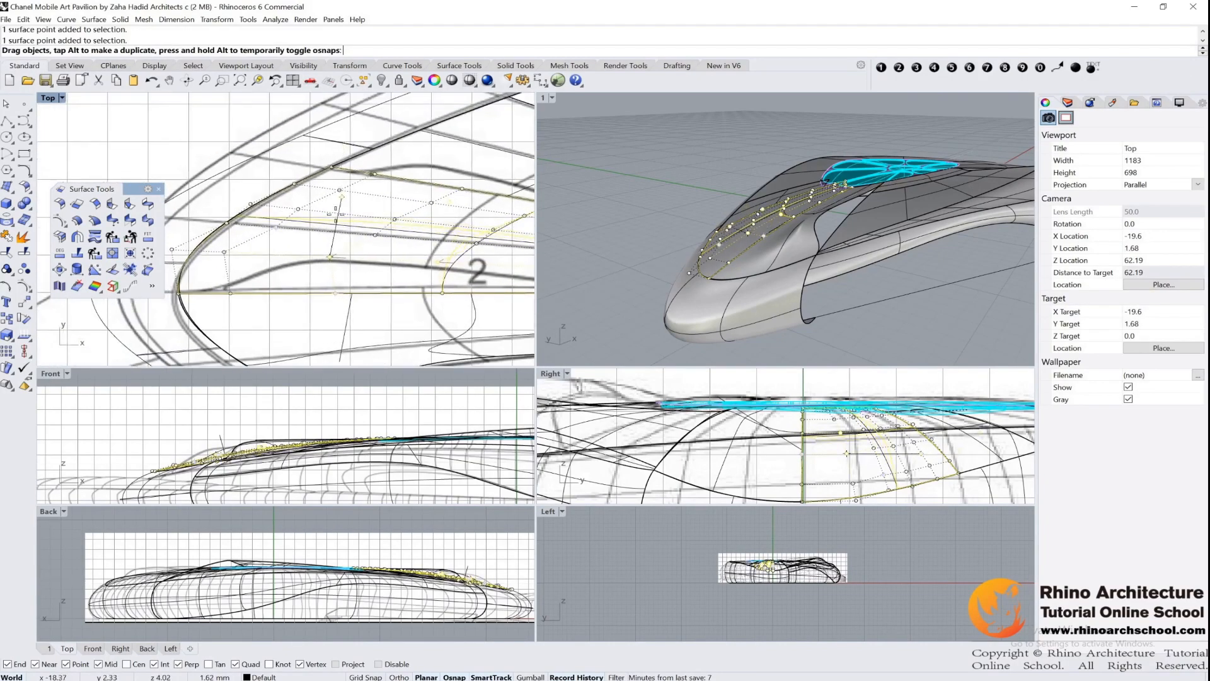
pyautogui.scroll(2, 330, 256)
pyautogui.moveTo(341, 159); pyautogui.dragTo(344, 163)
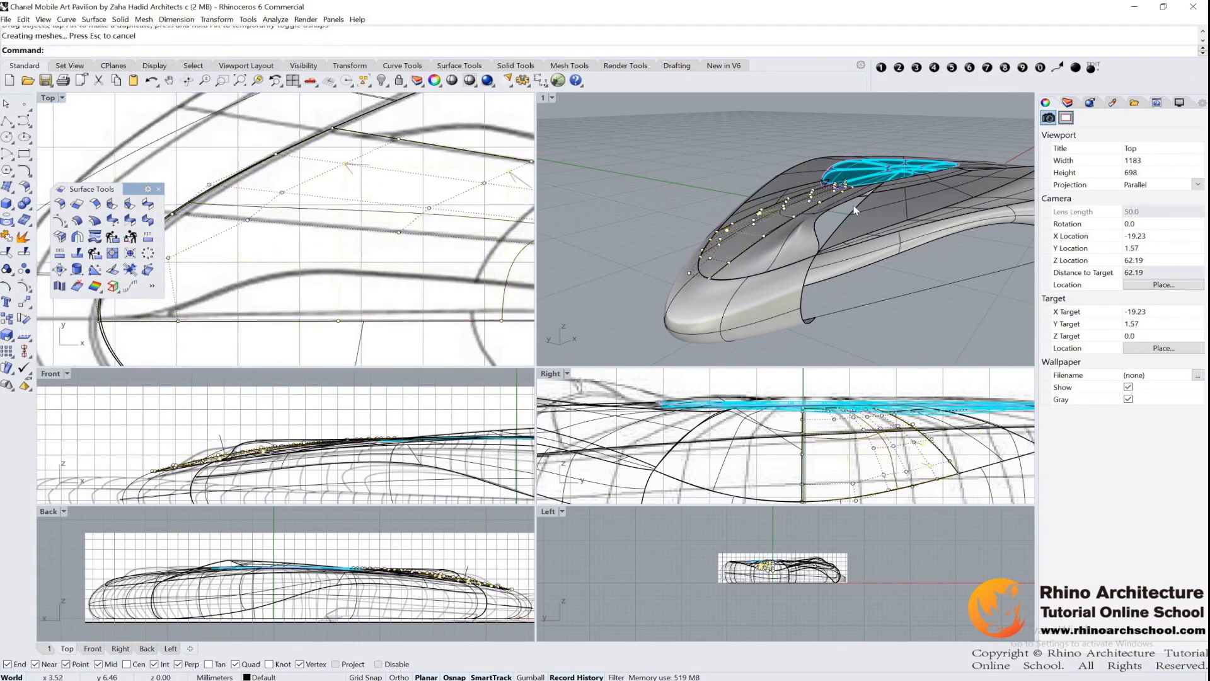
pyautogui.moveTo(853, 205); pyautogui.dragTo(830, 238, button='right')
pyautogui.hotkey('ctrl', 'z')
# Select the two middle control points on the piece's shared edge and move them in the Top view to follow the reference curve
pyautogui.scroll(3, 806, 269)
pyautogui.click(806, 274)
pyautogui.click(806, 275)
pyautogui.keyDown('shift'); pyautogui.click(827, 223); pyautogui.keyUp('shift')
pyautogui.keyDown('shift'); pyautogui.click(828, 223); pyautogui.keyUp('shift')
pyautogui.keyDown('ctrl'); pyautogui.click(817, 234); pyautogui.keyUp('ctrl')
pyautogui.scroll(-6, 423, 316)
pyautogui.moveTo(424, 316); pyautogui.dragTo(384, 281, button='right')
pyautogui.scroll(2, 338, 284)
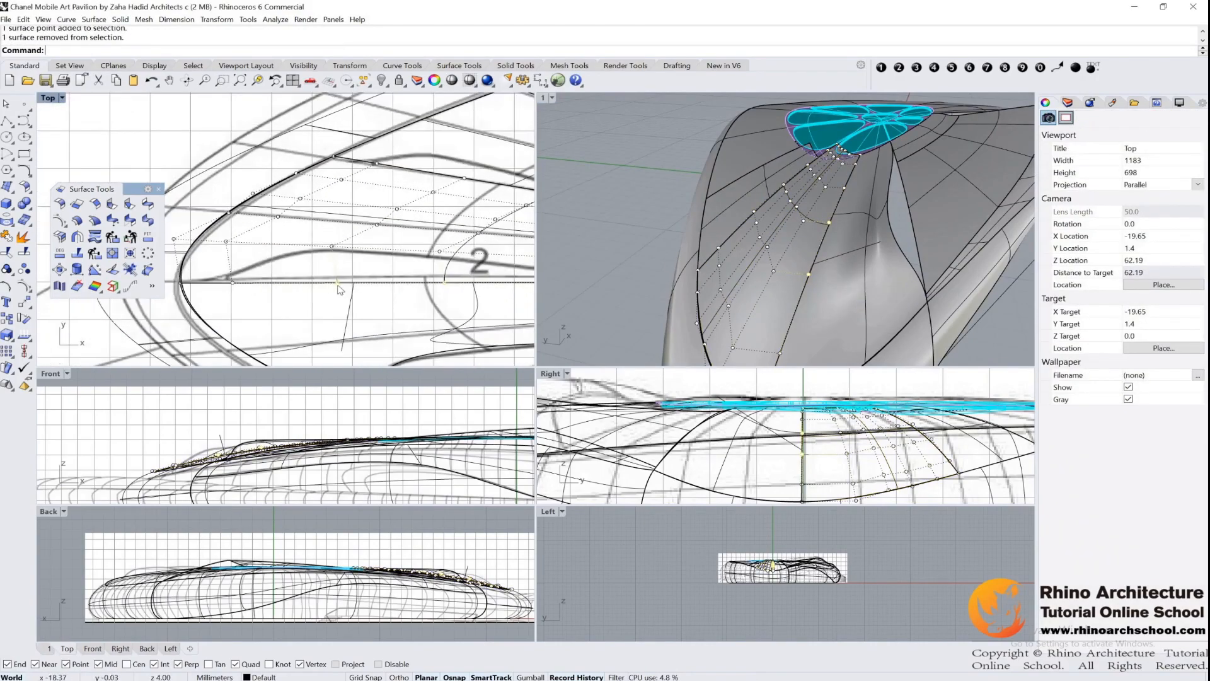
pyautogui.moveTo(338, 284); pyautogui.dragTo(302, 240)
pyautogui.moveTo(820, 265); pyautogui.dragTo(760, 189, button='right')
pyautogui.moveTo(303, 241); pyautogui.dragTo(292, 201)
# Raise the two selected edge control points in the Front view until the edge matches the reference's upper curve
pyautogui.scroll(8, 307, 251)
pyautogui.scroll(-3, 293, 201)
pyautogui.scroll(15, 203, 431)
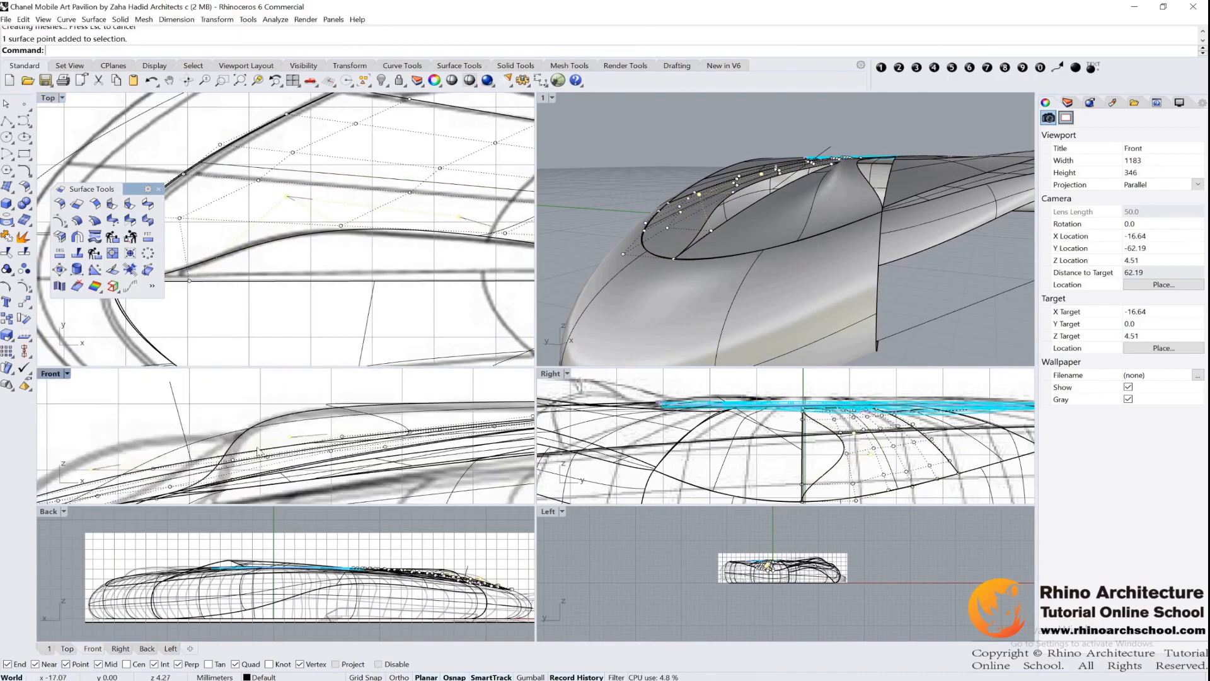
pyautogui.scroll(-2, 277, 561)
pyautogui.doubleClick(51, 375)
pyautogui.scroll(-6, 272, 431)
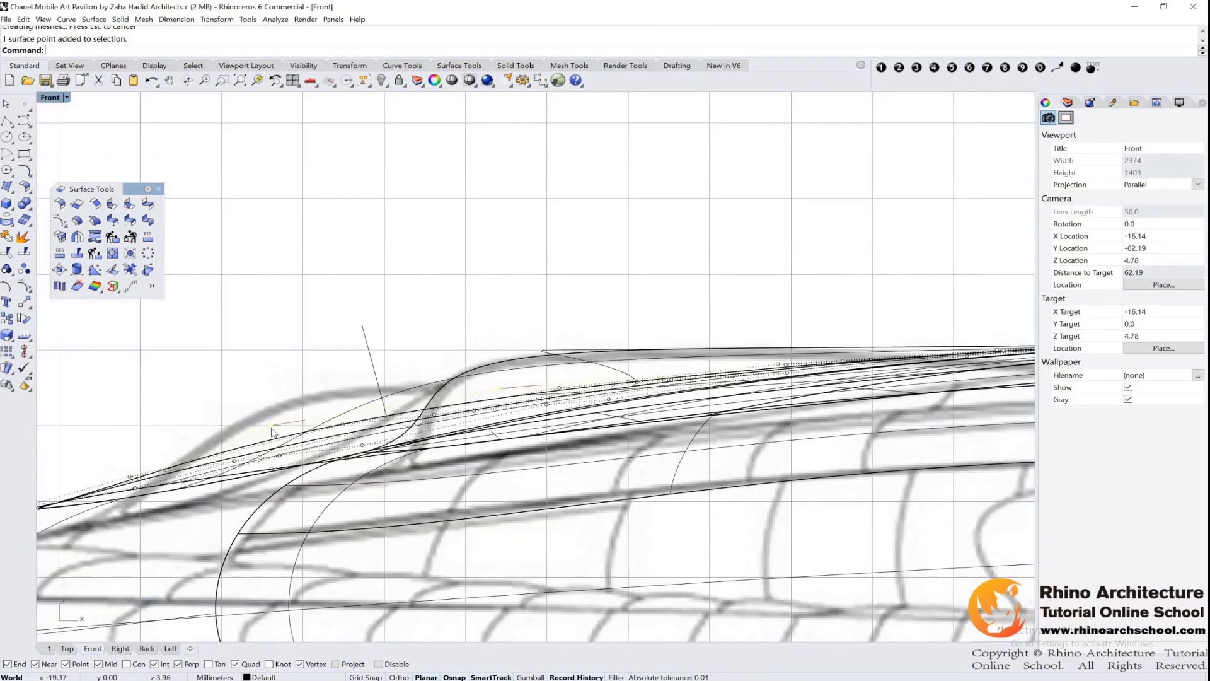
pyautogui.moveTo(272, 430); pyautogui.dragTo(247, 383)
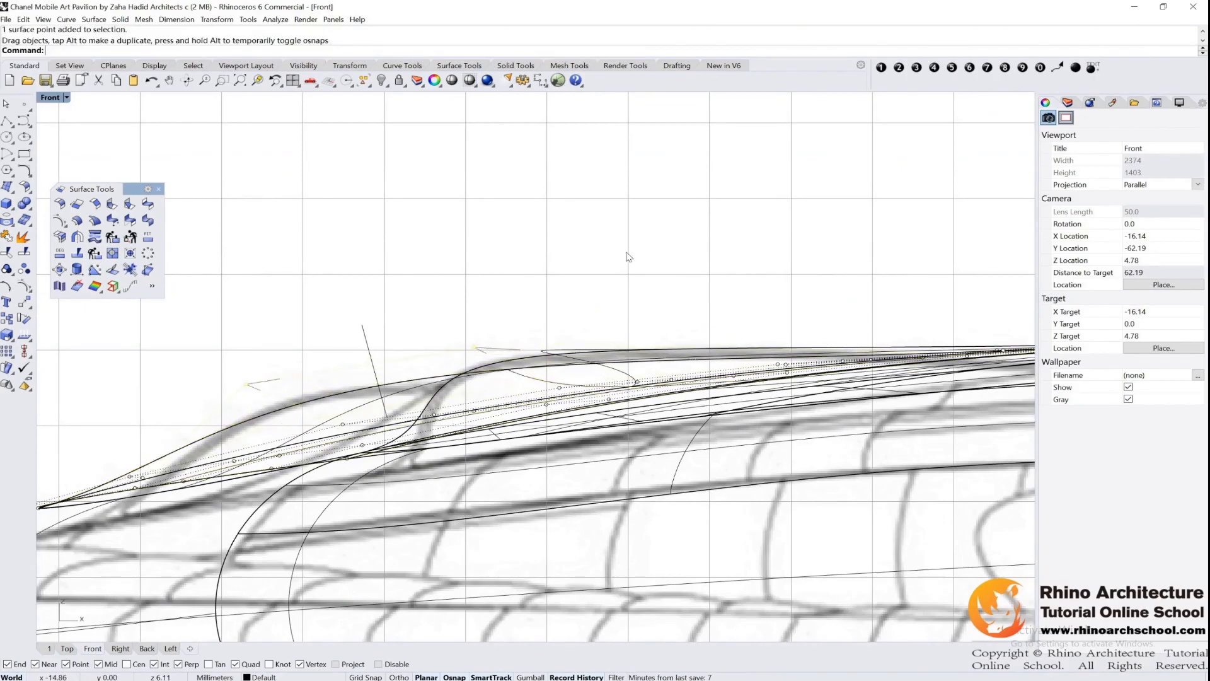
pyautogui.hotkey('ctrl', 'm')
# Add a guide line across the piece's control points in the perspective view, select its interior points and undo a trial shift
pyautogui.moveTo(724, 236); pyautogui.dragTo(869, 259, button='right')
pyautogui.doubleClick(542, 97)
pyautogui.moveTo(570, 315); pyautogui.dragTo(131, 220, button='right')
pyautogui.moveTo(889, 376); pyautogui.dragTo(596, 315, button='right')
pyautogui.click(624, 291)
pyautogui.press('Return')
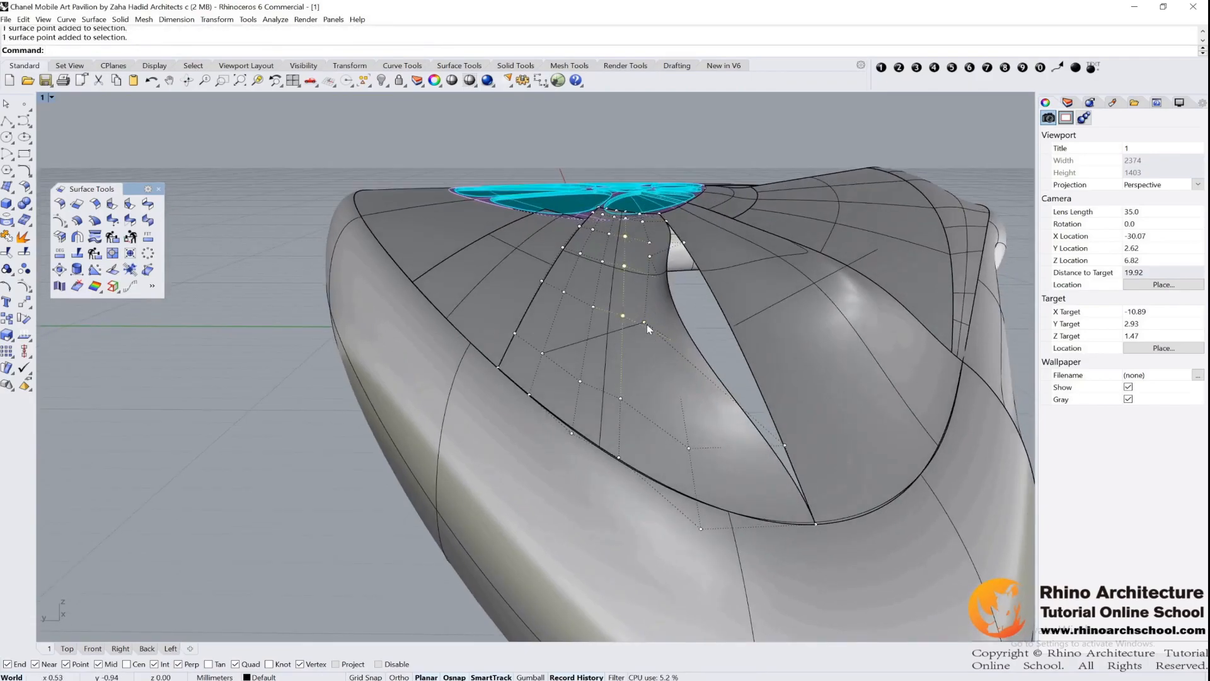
pyautogui.moveTo(623, 316); pyautogui.dragTo(575, 344)
pyautogui.hotkey('ctrl', 'z')
# Shift the piece's interior control points away from the raised edge in the perspective view to smooth the surface
pyautogui.moveTo(673, 278); pyautogui.dragTo(675, 242, button='right')
pyautogui.keyDown('ctrl'); pyautogui.click(675, 193); pyautogui.keyUp('ctrl')
pyautogui.moveTo(638, 309); pyautogui.dragTo(609, 324)
pyautogui.moveTo(776, 269); pyautogui.dragTo(751, 279, button='right')
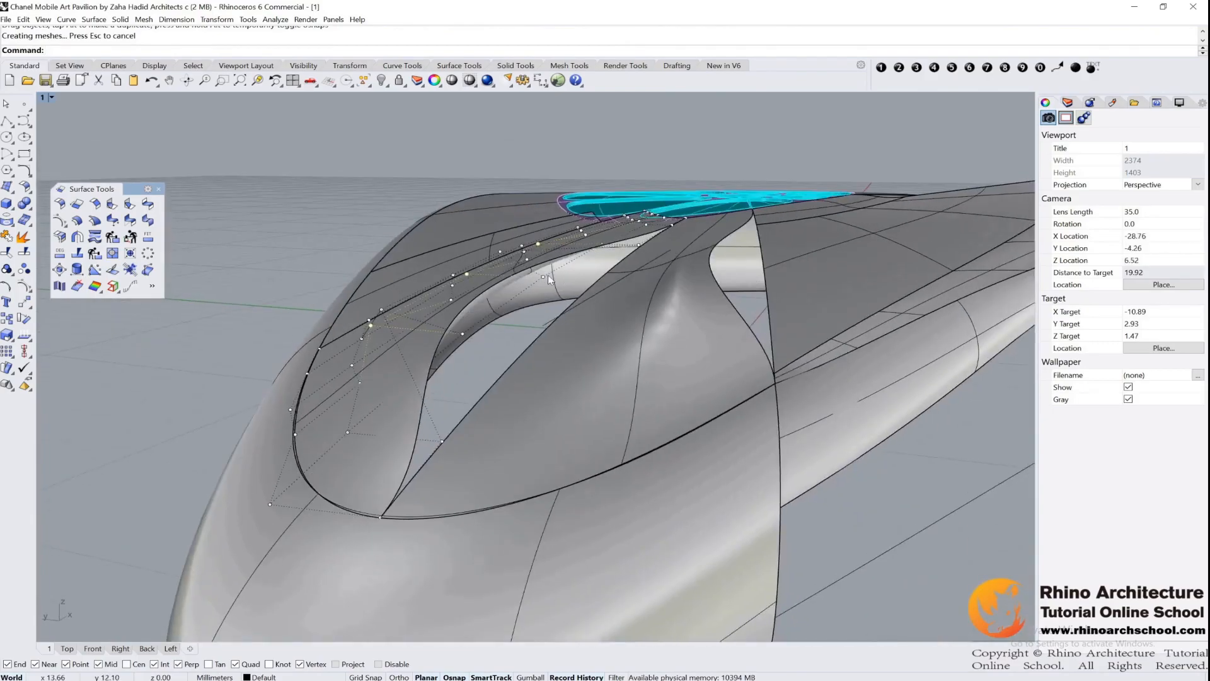
pyautogui.moveTo(543, 276); pyautogui.dragTo(548, 281)
pyautogui.moveTo(547, 280); pyautogui.dragTo(706, 318, button='right')
pyautogui.moveTo(705, 318); pyautogui.dragTo(657, 415)
pyautogui.moveTo(682, 400); pyautogui.dragTo(627, 281, button='right')
pyautogui.scroll(-6, 724, 285)
pyautogui.scroll(3, 628, 281)
# Trim the shell pieces' ends that overlap the canopy, using the two rim curves around the canopy as cutting edges
pyautogui.click(705, 287)
pyautogui.moveTo(705, 287)
pyautogui.mouseDown(button='right')
pyautogui.moveTo(682, 261)
pyautogui.moveTo(663, 265)
pyautogui.moveTo(694, 282)
pyautogui.mouseUp(button='right')
pyautogui.click(614, 262)
pyautogui.moveTo(642, 249); pyautogui.dragTo(466, 448, button='right')
pyautogui.scroll(3, 484, 391)
pyautogui.keyDown('shift'); pyautogui.moveTo(508, 305); pyautogui.dragTo(572, 333, button='right'); pyautogui.keyUp('shift')
pyautogui.scroll(5, 583, 324)
pyautogui.click(597, 394)
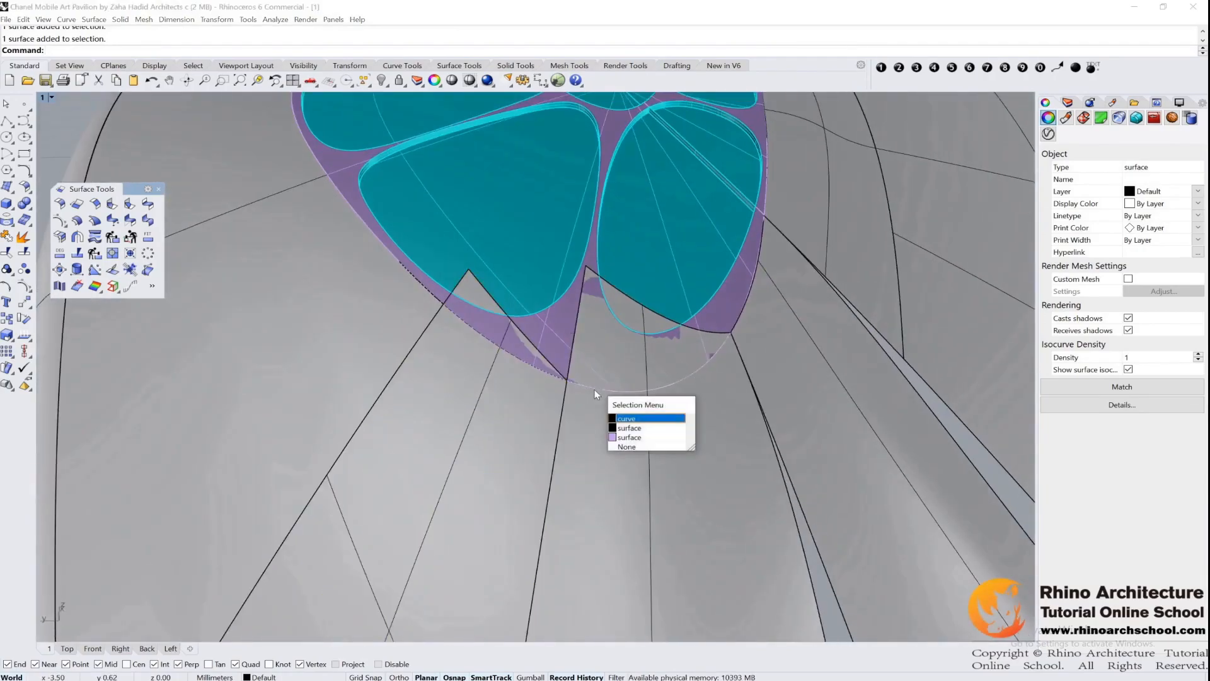
pyautogui.click(622, 418)
pyautogui.click(524, 369)
pyautogui.click(524, 369)
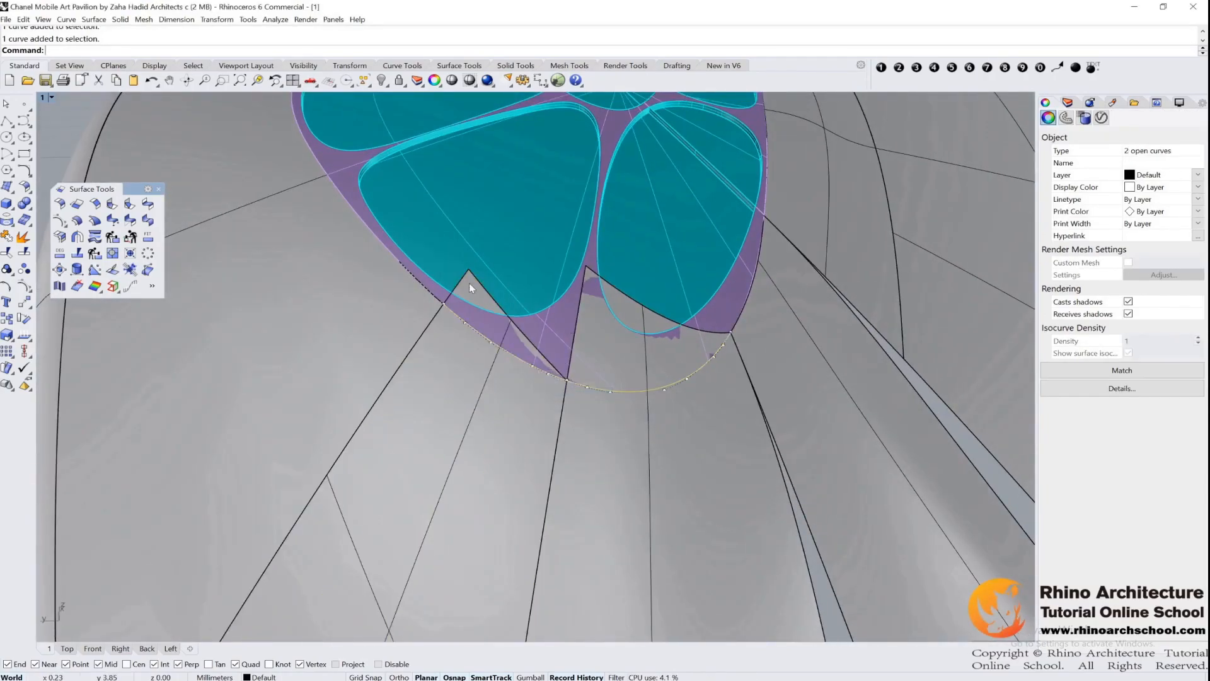
pyautogui.moveTo(583, 313); pyautogui.dragTo(616, 329, button='right')
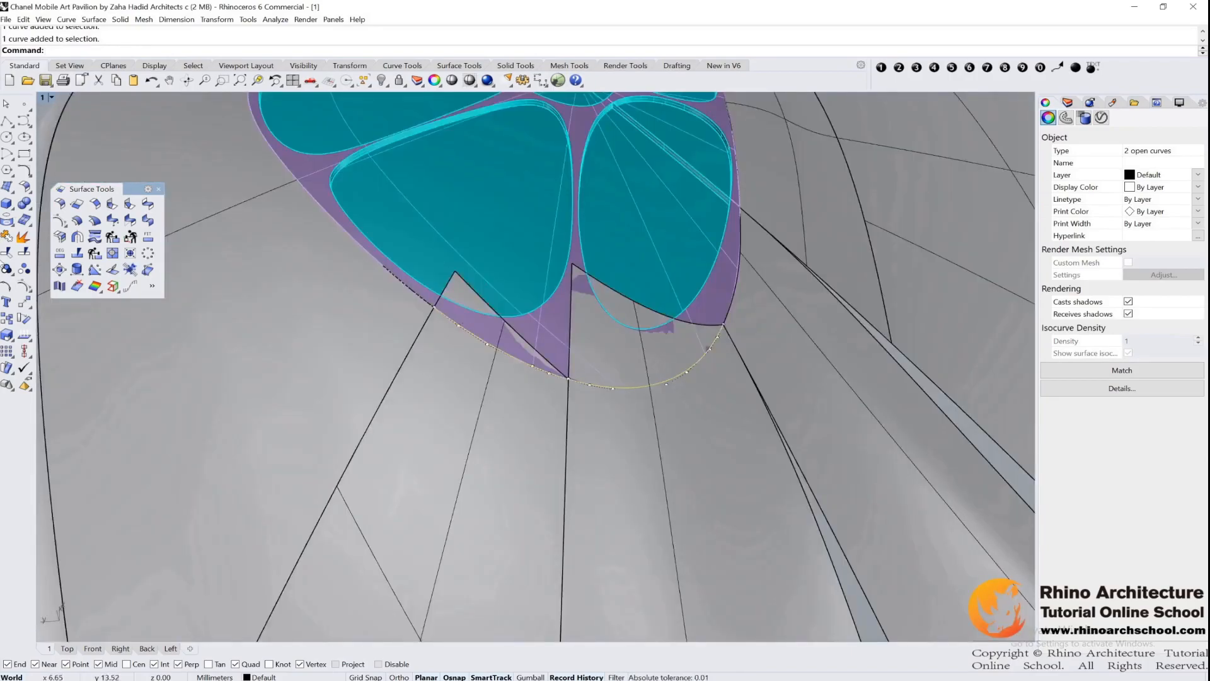
pyautogui.click(9, 252)
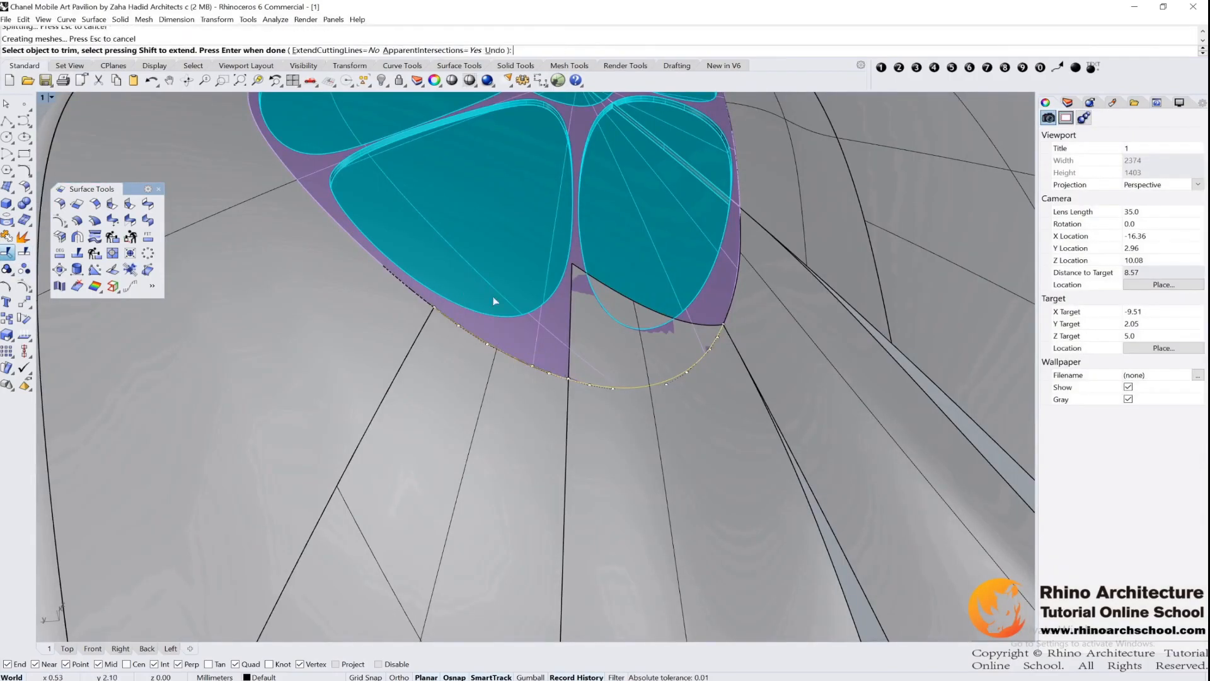
pyautogui.click(600, 320)
pyautogui.click(646, 352)
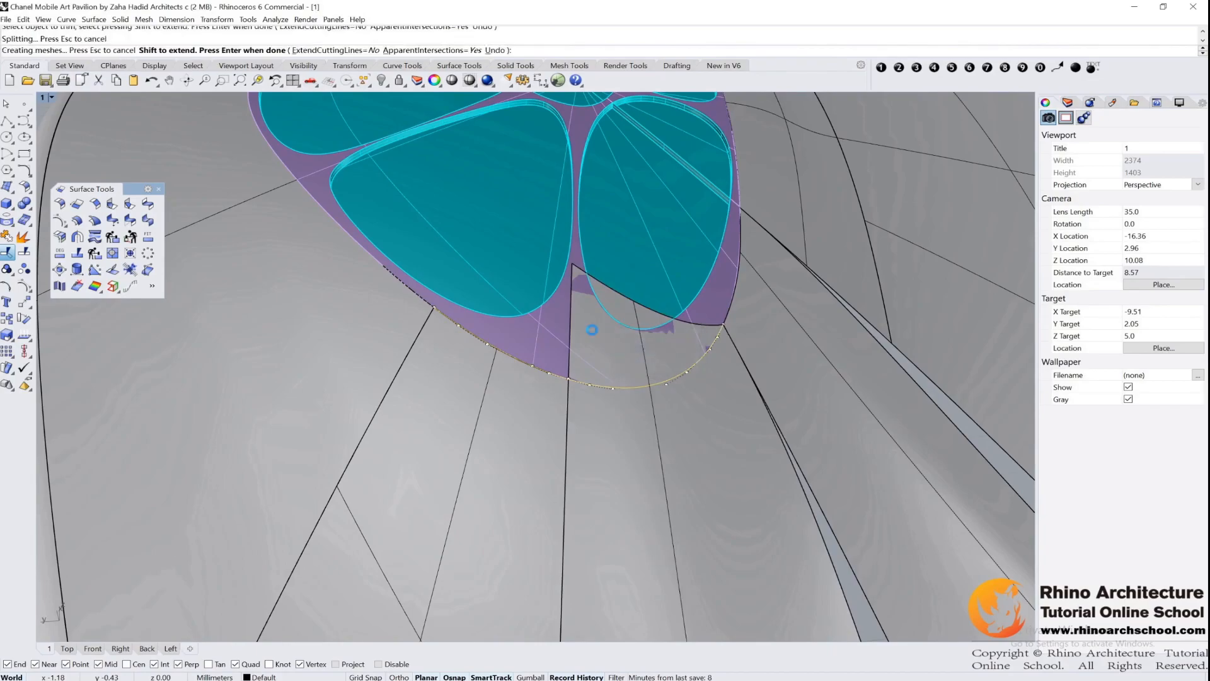
pyautogui.scroll(-5, 651, 355)
pyautogui.moveTo(651, 355); pyautogui.dragTo(575, 421, button='right')
pyautogui.press('Return')
# Turn on the next shell piece's control points and move two edge points in the Top view onto the reference curve
pyautogui.click(535, 414)
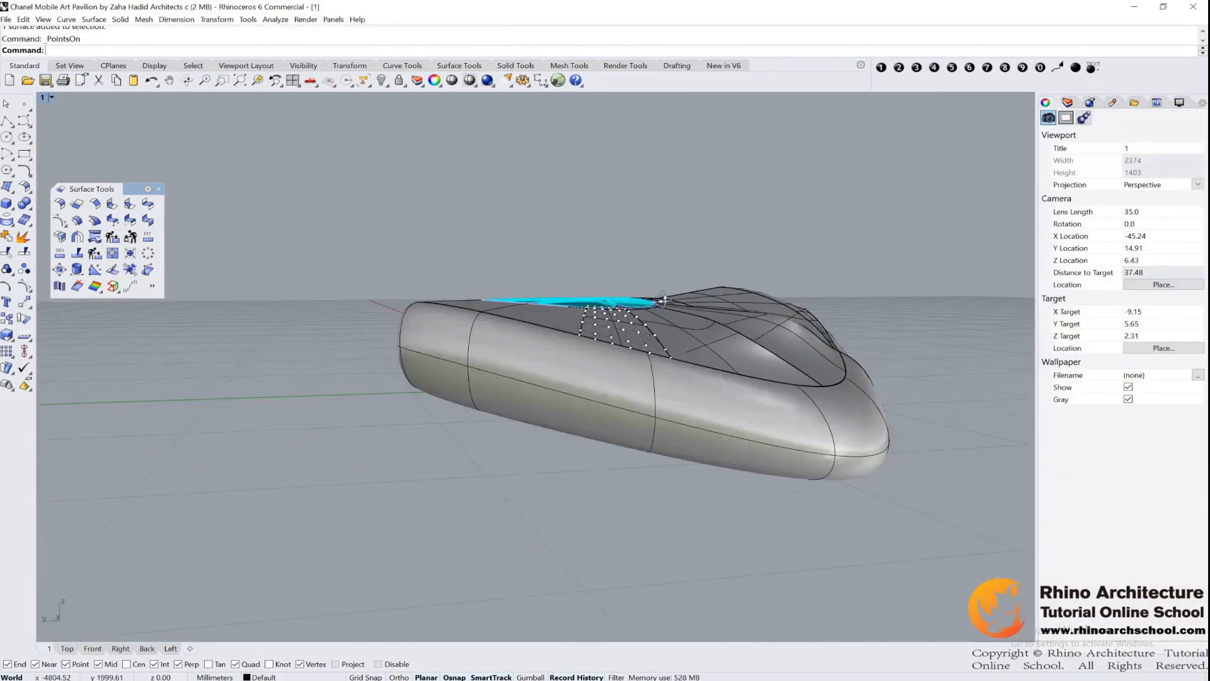
pyautogui.press('F10')
pyautogui.keyDown('shift'); pyautogui.click(658, 393); pyautogui.keyUp('shift')
pyautogui.moveTo(792, 452); pyautogui.dragTo(712, 359, button='right')
pyautogui.doubleClick(49, 97)
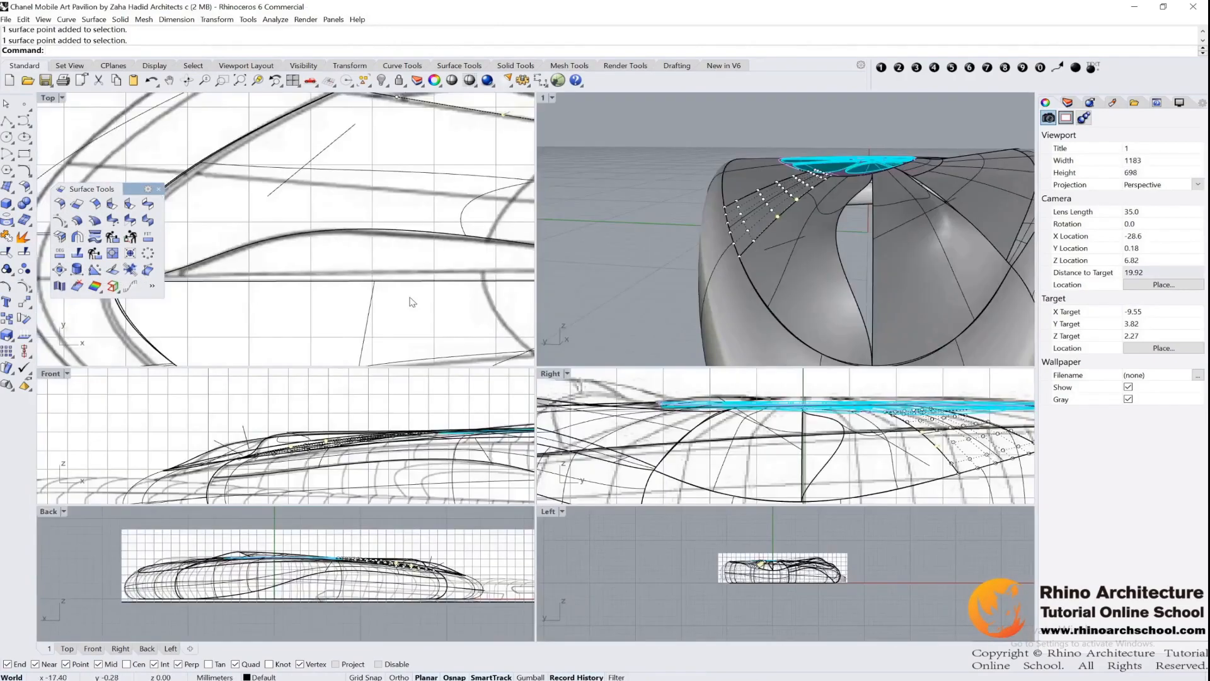
pyautogui.scroll(-4, 410, 303)
pyautogui.scroll(5, 278, 252)
pyautogui.moveTo(319, 263); pyautogui.dragTo(309, 216)
pyautogui.scroll(-3, 327, 216)
# Raise this piece's two selected edge control points in the Front view, and fine-tune their height in the perspective view
pyautogui.scroll(8, 336, 429)
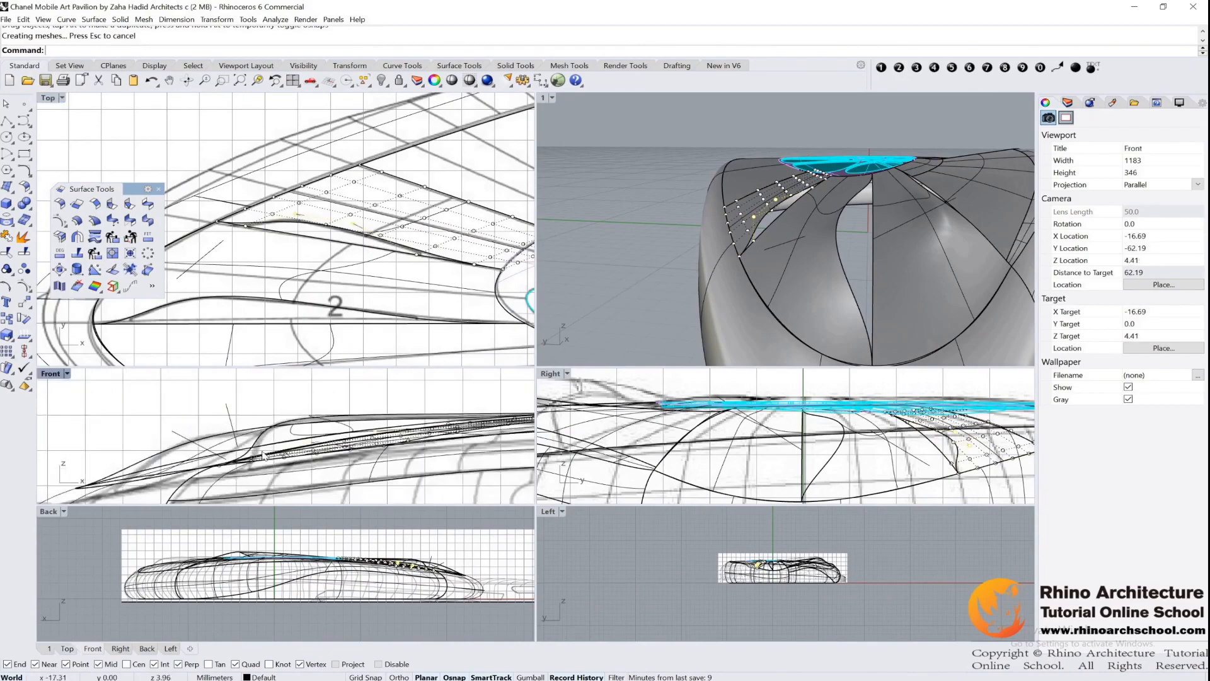
pyautogui.moveTo(336, 429); pyautogui.dragTo(284, 380)
pyautogui.moveTo(775, 221); pyautogui.dragTo(798, 204, button='right')
pyautogui.scroll(3, 787, 205)
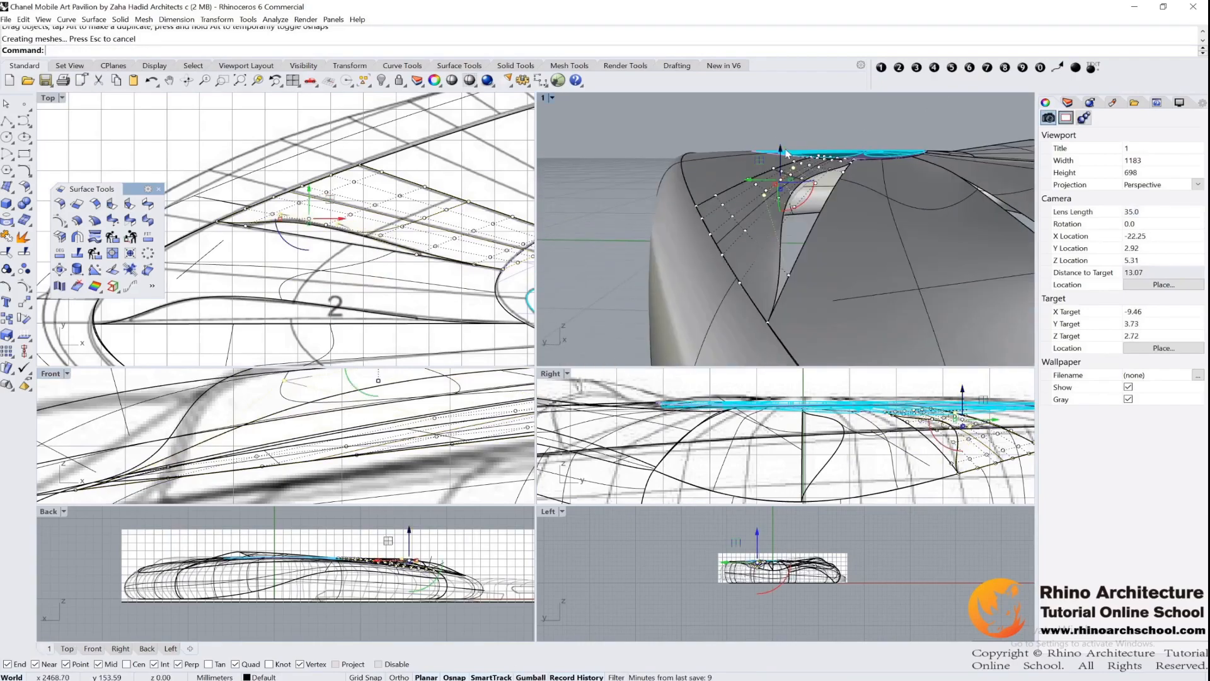
pyautogui.moveTo(906, 165); pyautogui.dragTo(789, 142, button='right')
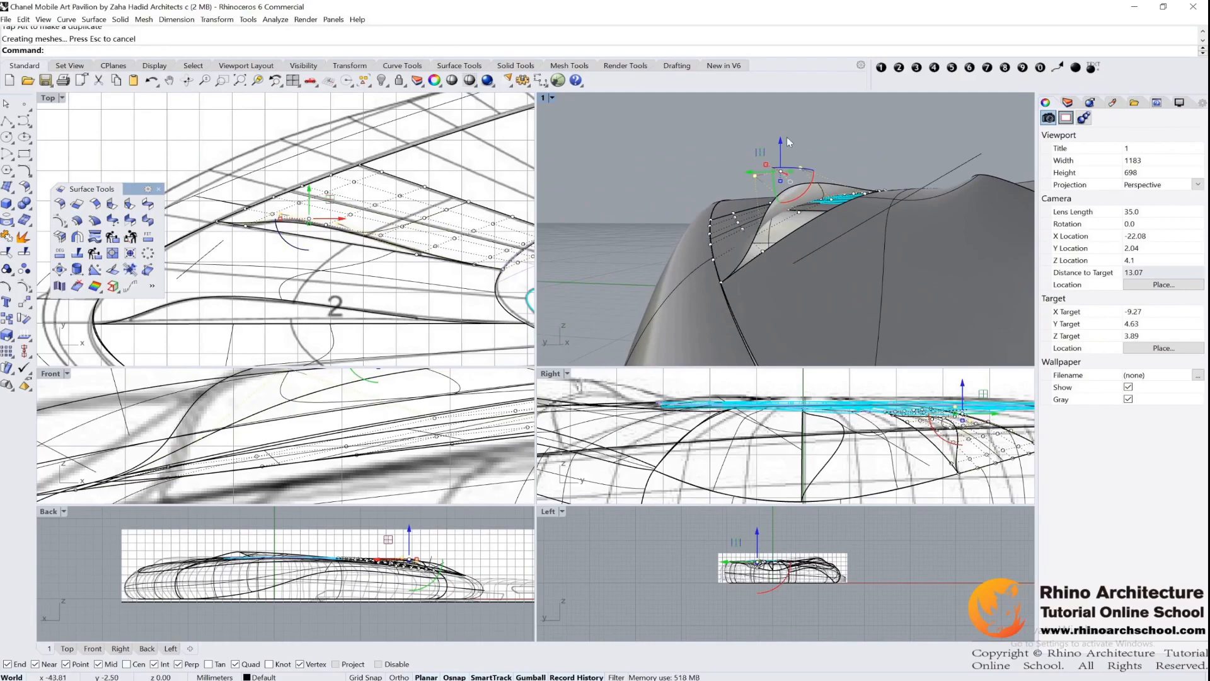
pyautogui.moveTo(781, 129); pyautogui.dragTo(780, 129)
pyautogui.moveTo(811, 244); pyautogui.dragTo(784, 144, button='right')
pyautogui.moveTo(784, 141); pyautogui.dragTo(783, 142)
pyautogui.moveTo(785, 144); pyautogui.dragTo(660, 210, button='right')
# Draw a guide polyline from the newly raised edge across the piece to an interior control point
pyautogui.click(760, 232)
pyautogui.click(8, 118)
pyautogui.moveTo(712, 264); pyautogui.dragTo(751, 233, button='right')
pyautogui.click(822, 162)
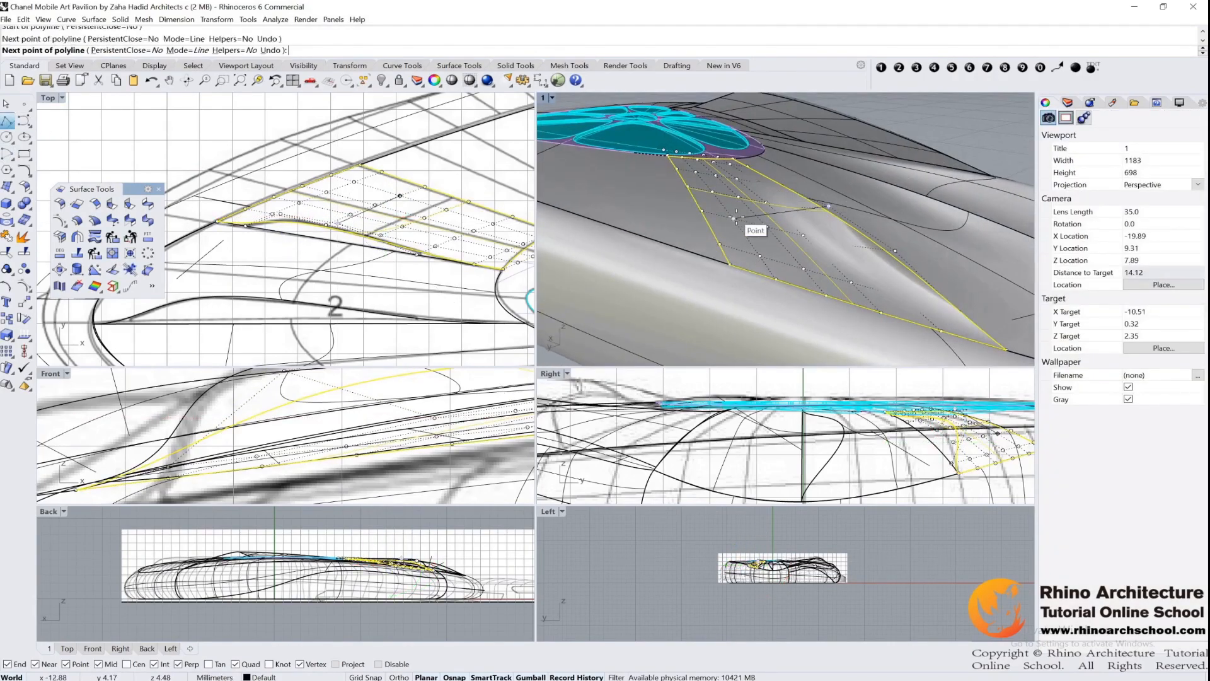
pyautogui.click(734, 218)
pyautogui.rightClick(870, 207)
# Select interior control points of the newly raised piece and shift them away from the raised edge
pyautogui.moveTo(875, 207); pyautogui.dragTo(793, 206, button='right')
pyautogui.click(791, 203)
pyautogui.moveTo(871, 222); pyautogui.dragTo(823, 237, button='right')
pyautogui.click(811, 258)
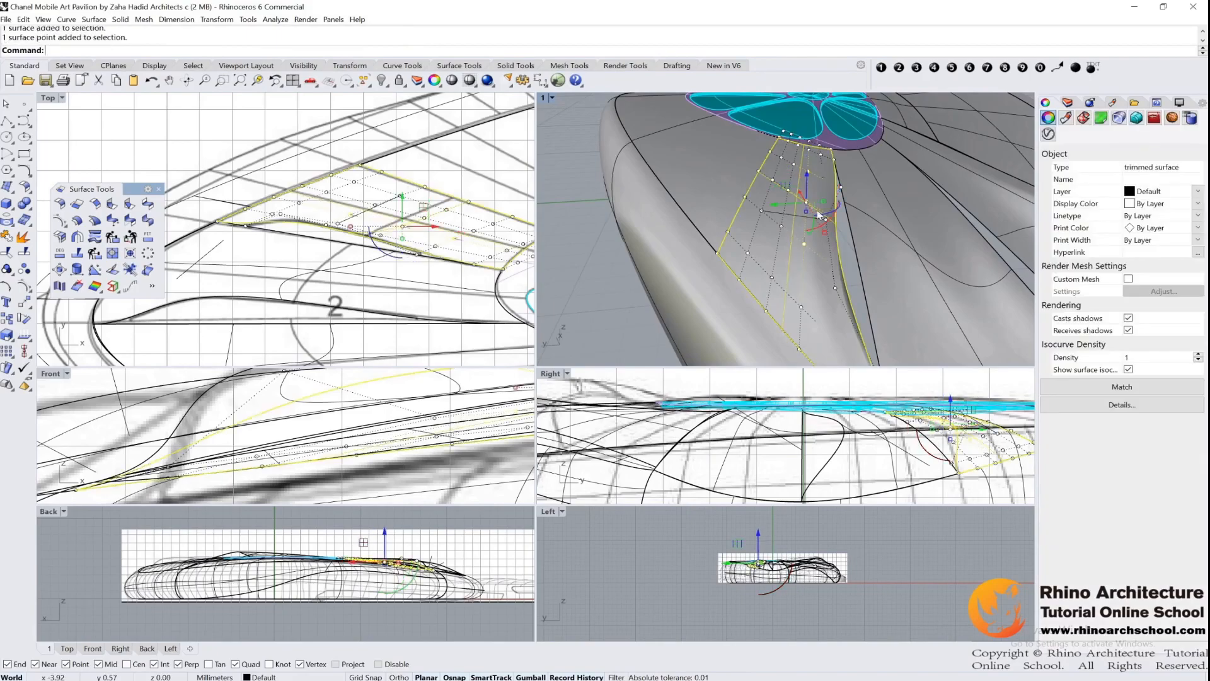
pyautogui.keyDown('ctrl'); pyautogui.click(811, 250); pyautogui.keyUp('ctrl')
pyautogui.moveTo(774, 218); pyautogui.dragTo(770, 211)
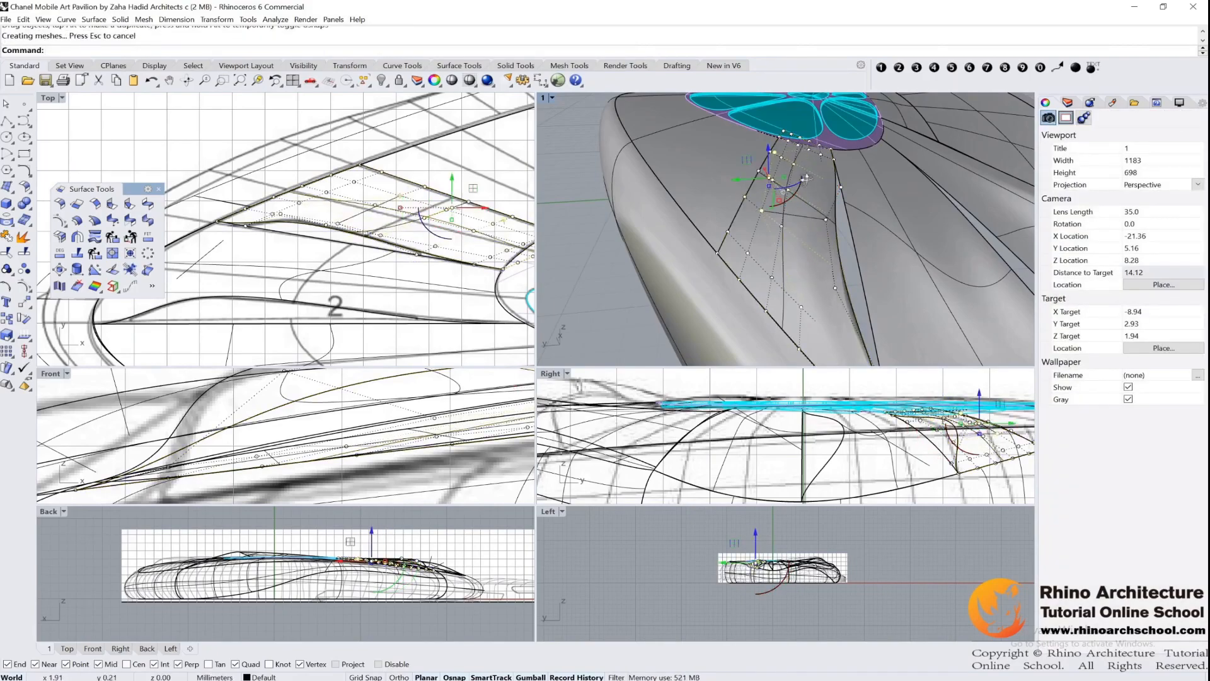
pyautogui.moveTo(748, 189); pyautogui.dragTo(777, 184, button='right')
pyautogui.press('Escape')
pyautogui.moveTo(768, 177); pyautogui.dragTo(781, 209)
pyautogui.moveTo(923, 234); pyautogui.dragTo(841, 227, button='right')
pyautogui.press('Escape')
pyautogui.press('Escape')
# Show the piece's control points again and adjust further interior points to smooth the transition to the raised edge
pyautogui.click(788, 213)
pyautogui.click(26, 284)
pyautogui.moveTo(808, 233); pyautogui.dragTo(770, 207)
pyautogui.moveTo(781, 215); pyautogui.dragTo(825, 233, button='right')
pyautogui.moveTo(848, 203); pyautogui.dragTo(780, 210)
pyautogui.moveTo(779, 211); pyautogui.dragTo(874, 221, button='right')
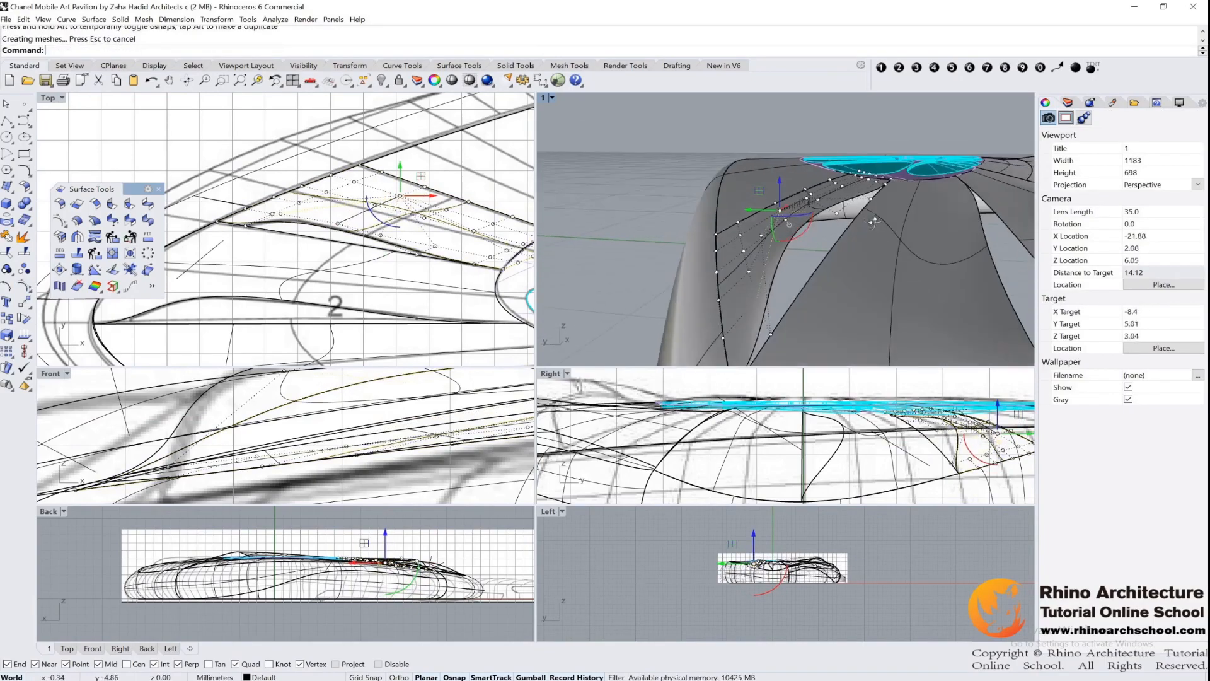
pyautogui.moveTo(833, 212); pyautogui.dragTo(779, 210)
pyautogui.press('Escape')
pyautogui.press('Escape')
# Examine the reshaped shell pieces and their raised openings from several angles in the perspective view
pyautogui.scroll(-10, 895, 215)
pyautogui.scroll(4, 807, 240)
pyautogui.moveTo(910, 204); pyautogui.dragTo(809, 217, button='right')
pyautogui.scroll(-2, 812, 199)
pyautogui.scroll(3, 770, 180)
pyautogui.scroll(-3, 779, 204)
pyautogui.scroll(-2, 808, 217)
pyautogui.moveTo(809, 259); pyautogui.dragTo(871, 228, button='right')
pyautogui.scroll(6, 734, 204)
pyautogui.scroll(-4, 785, 205)
pyautogui.moveTo(735, 204); pyautogui.dragTo(690, 227, button='right')
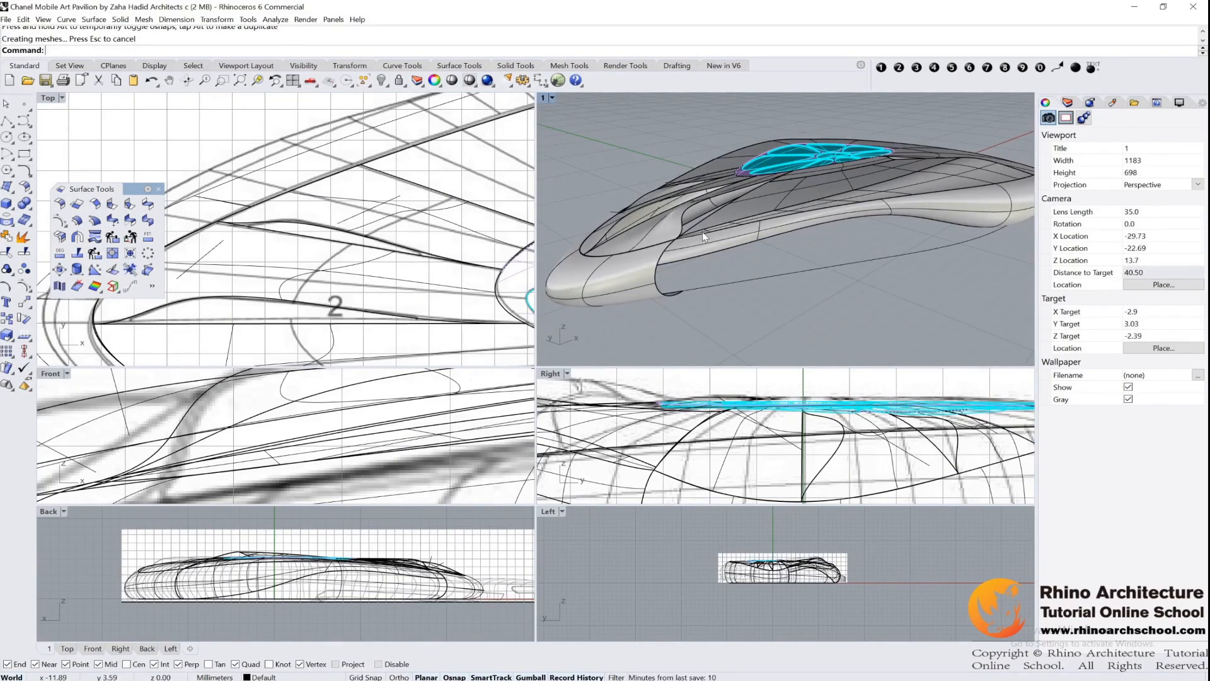